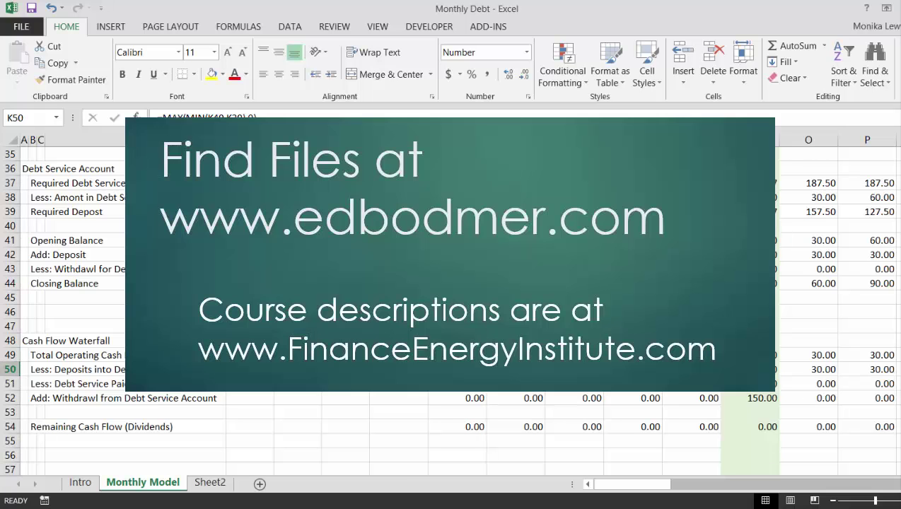
Format the Growth assumption in E18 of the Monthly Model sheet as a percentage with two decimals.
{"action": "key", "text": "Up"}
{"action": "key", "text": "Up"}
{"action": "key", "text": "Up"}
{"action": "key", "text": "Up"}
{"action": "key", "text": "Up"}
{"action": "key", "text": "Up"}
{"action": "key", "text": "Up"}
{"action": "key", "text": "Up"}
{"action": "key", "text": "Up"}
{"action": "key", "text": "Up"}
{"action": "key", "text": "Up"}
{"action": "key", "text": "Up"}
{"action": "key", "text": "Up"}
{"action": "key", "text": "Up"}
{"action": "key", "text": "Up"}
{"action": "key", "text": "Up"}
{"action": "key", "text": "Up"}
{"action": "key", "text": "Up"}
{"action": "key", "text": "Up"}
{"action": "key", "text": "Up"}
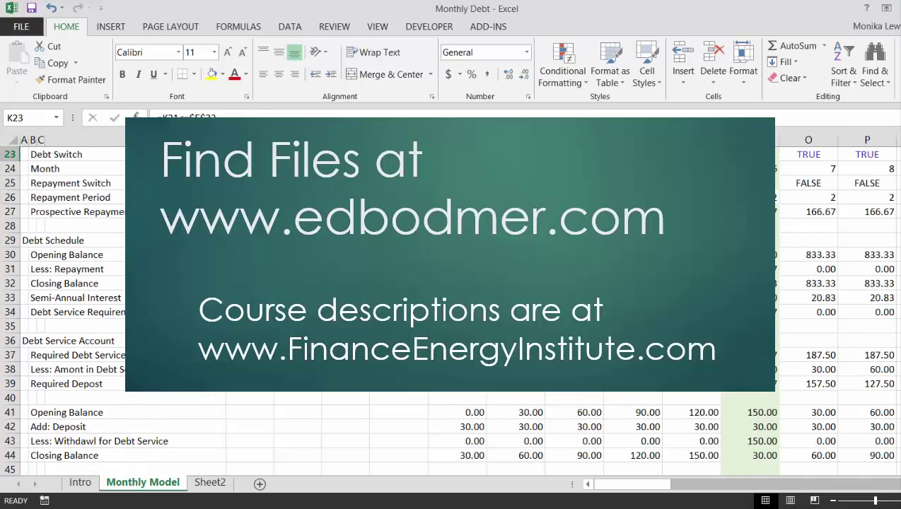
{"action": "key", "text": "Up"}
{"action": "key", "text": "Up"}
{"action": "key", "text": "Up"}
{"action": "key", "text": "Up"}
{"action": "key", "text": "Up"}
{"action": "key", "text": "Up"}
{"action": "key", "text": "Up"}
{"action": "key", "text": "Up"}
{"action": "key", "text": "Up"}
{"action": "key", "text": "Up"}
{"action": "key", "text": "Up"}
{"action": "key", "text": "Up"}
{"action": "key", "text": "Up"}
{"action": "key", "text": "Up"}
{"action": "key", "text": "Up"}
{"action": "key", "text": "Up"}
{"action": "key", "text": "Up"}
{"action": "key", "text": "Up"}
{"action": "key", "text": "Left"}
{"action": "key", "text": "Left"}
{"action": "key", "text": "Left"}
{"action": "key", "text": "Left"}
{"action": "key", "text": "Left"}
{"action": "key", "text": "Left"}
{"action": "key", "text": "Left"}
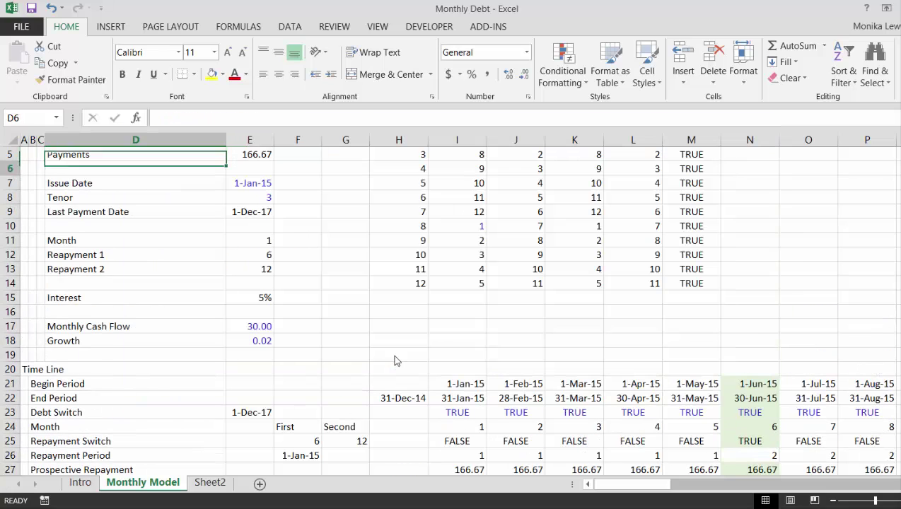
{"action": "key", "text": "Down"}
{"action": "key", "text": "Down"}
{"action": "key", "text": "Down"}
{"action": "key", "text": "Down"}
{"action": "key", "text": "Down"}
{"action": "key", "text": "Down"}
{"action": "key", "text": "Down"}
{"action": "key", "text": "Down"}
{"action": "key", "text": "Down"}
{"action": "key", "text": "Down"}
{"action": "key", "text": "Down"}
{"action": "key", "text": "Down"}
{"action": "key", "text": "Down"}
{"action": "key", "text": "Right"}
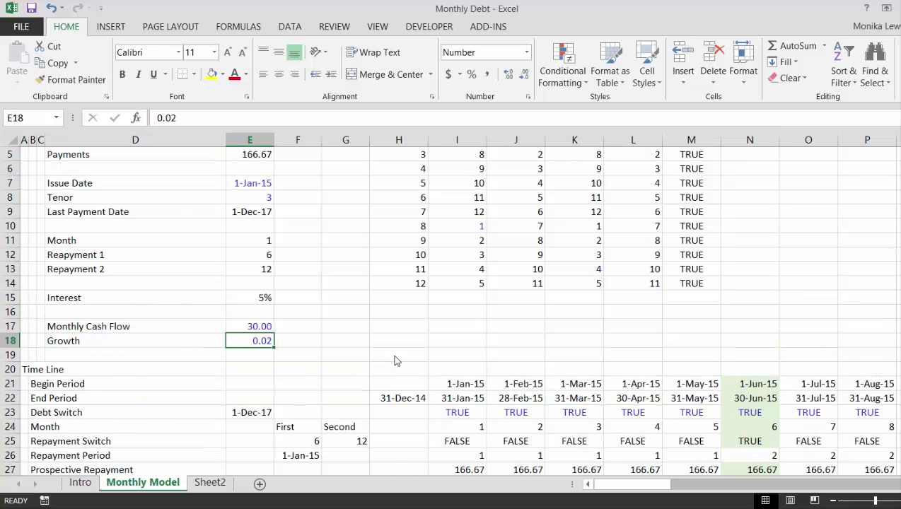
{"action": "key", "text": "ctrl+shift+5"}
Set the repayment Type in J4 of the Intro sheet to 1.
{"action": "key", "text": "ctrl+Page_Up"}
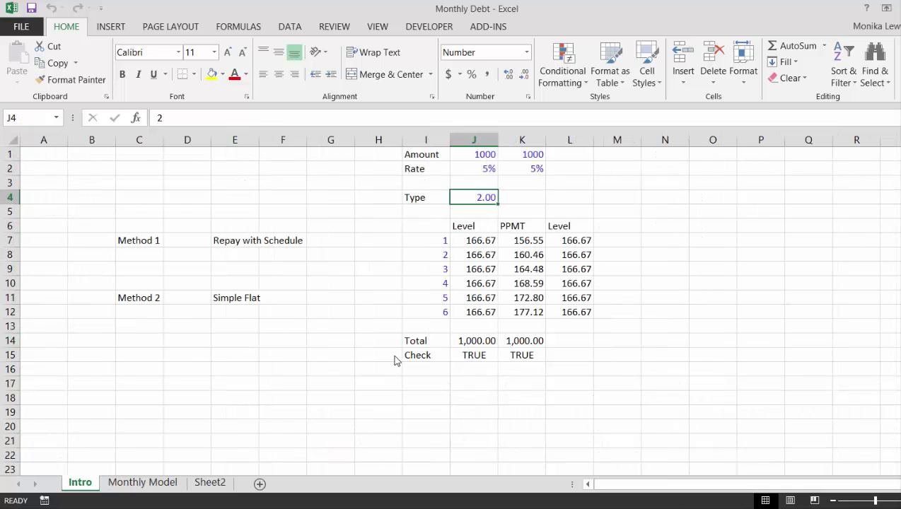
{"action": "key", "text": "Up"}
{"action": "key", "text": "Down"}
{"action": "type", "text": "1"}
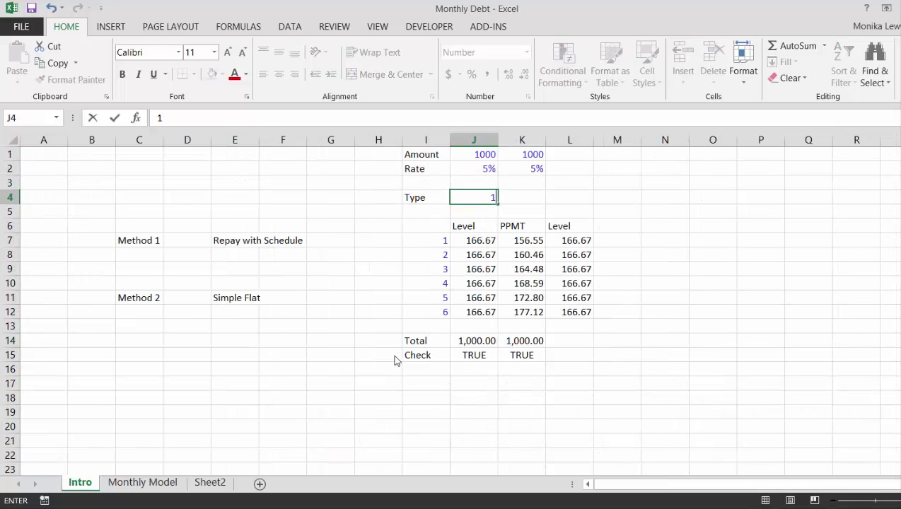
{"action": "key", "text": "Return"}
{"action": "key", "text": "Up"}
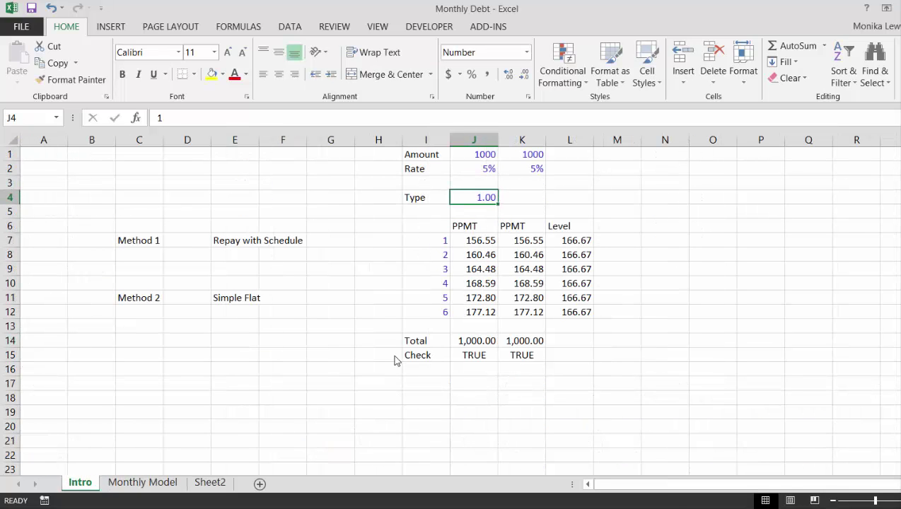
Set the repayment Type in J4 back to 2.
{"action": "type", "text": "2"}
{"action": "key", "text": "Return"}
{"action": "key", "text": "Up"}
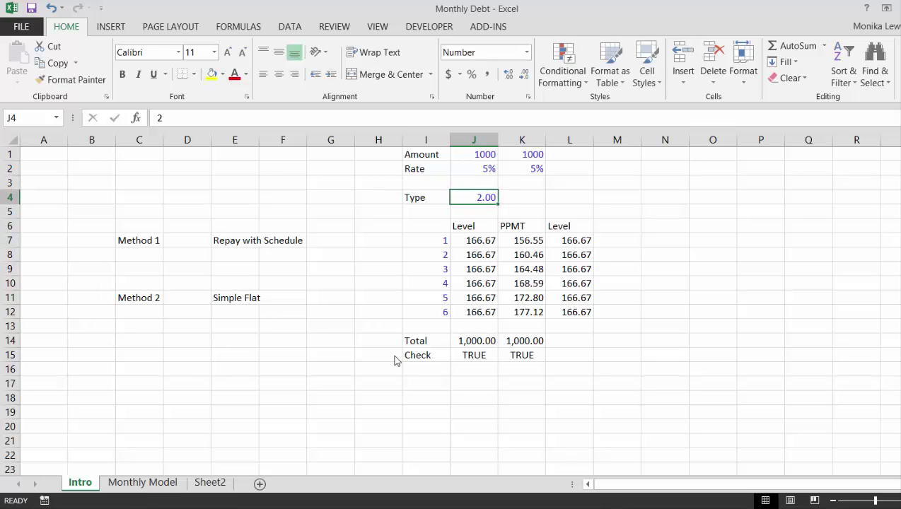
Examine the repayment schedule in column J down to its Total and Check formulas.
{"action": "key", "text": "Down"}
{"action": "key", "text": "Down"}
{"action": "key", "text": "Down"}
{"action": "key", "text": "Down"}
{"action": "key", "text": "Down"}
{"action": "key", "text": "Down"}
{"action": "key", "text": "Down"}
{"action": "key", "text": "Down"}
{"action": "key", "text": "Down"}
{"action": "key", "text": "Down"}
{"action": "key", "text": "Down"}
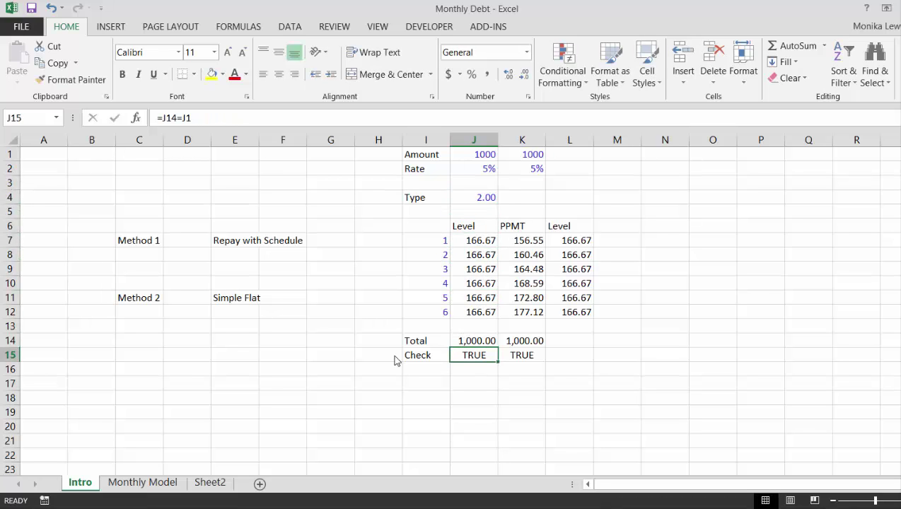
Return to the Monthly Model sheet and examine the Time Line and Debt Schedule sections.
{"action": "key", "text": "ctrl+Page_Down"}
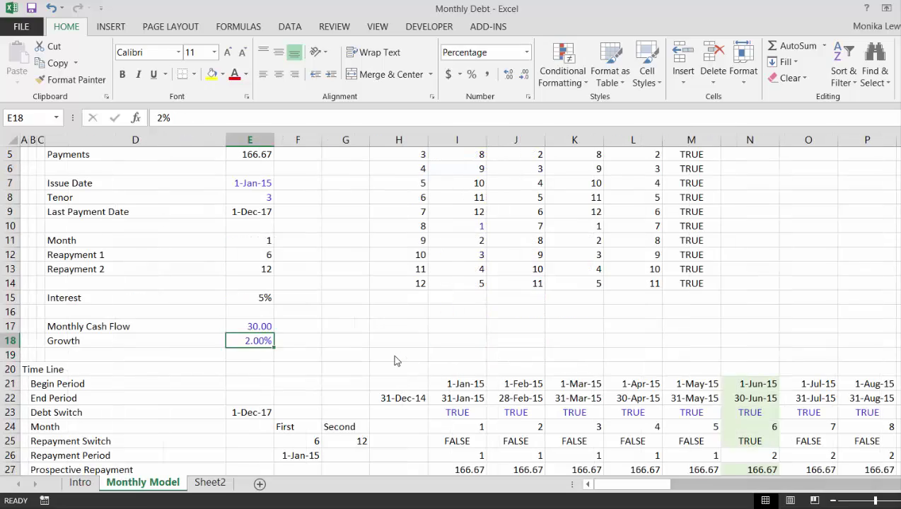
{"action": "key", "text": "Down"}
{"action": "key", "text": "Down"}
{"action": "key", "text": "Down"}
{"action": "key", "text": "Down"}
{"action": "key", "text": "Down"}
{"action": "key", "text": "Down"}
{"action": "key", "text": "Down"}
{"action": "key", "text": "Down"}
{"action": "key", "text": "Down"}
{"action": "key", "text": "Down"}
{"action": "key", "text": "Down"}
{"action": "key", "text": "Down"}
{"action": "key", "text": "Down"}
{"action": "key", "text": "Down"}
{"action": "key", "text": "Down"}
{"action": "key", "text": "Down"}
{"action": "key", "text": "Down"}
{"action": "key", "text": "Down"}
{"action": "key", "text": "Down"}
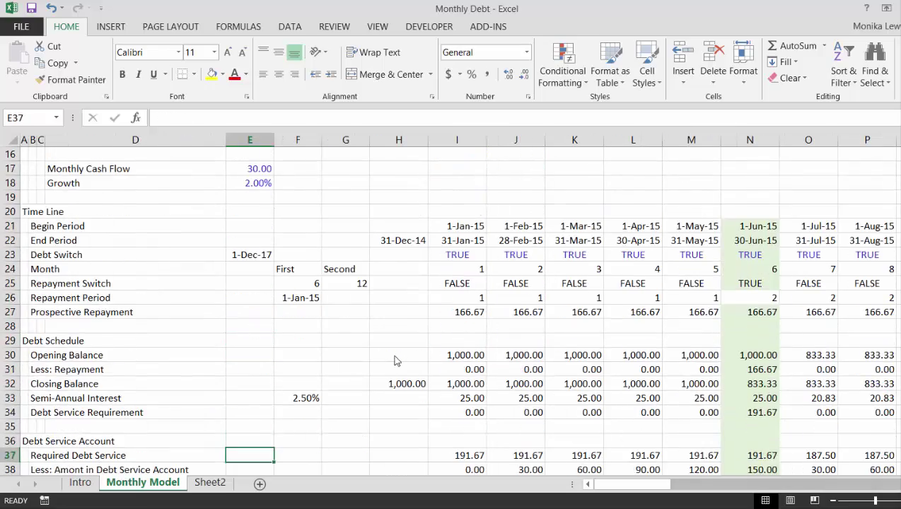
{"action": "key", "text": "Up"}
{"action": "key", "text": "Right"}
{"action": "key", "text": "Right"}
{"action": "key", "text": "Right"}
{"action": "key", "text": "Up"}
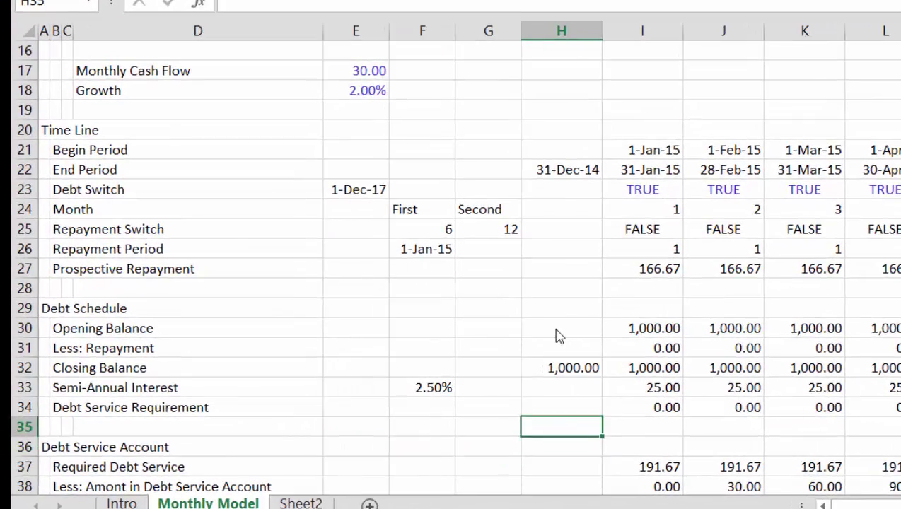
{"action": "key", "text": "Up"}
{"action": "key", "text": "Up"}
Examine the Debt Service Account rows down to the first month's Closing Balance in I44.
{"action": "key", "text": "Down"}
{"action": "key", "text": "Down"}
{"action": "key", "text": "Down"}
{"action": "key", "text": "Down"}
{"action": "key", "text": "Down"}
{"action": "key", "text": "Down"}
{"action": "key", "text": "Down"}
{"action": "key", "text": "Down"}
{"action": "key", "text": "Down"}
{"action": "key", "text": "Down"}
{"action": "key", "text": "Down"}
{"action": "key", "text": "Right"}
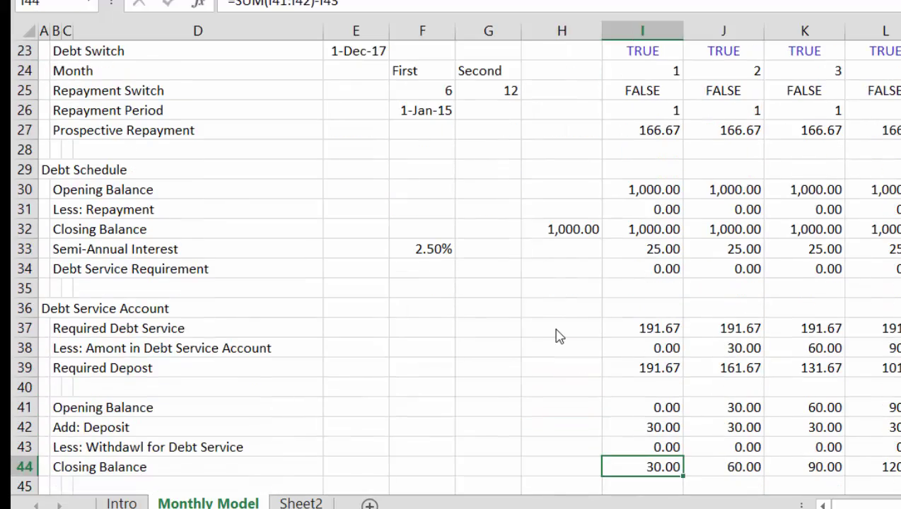
Follow the Debt Service Account closing balance along row 44 through the months past the final debt repayment.
{"action": "key", "text": "Right"}
{"action": "key", "text": "Right"}
{"action": "key", "text": "Right"}
{"action": "key", "text": "Right"}
{"action": "key", "text": "Right"}
{"action": "key", "text": "Right"}
{"action": "key", "text": "Right"}
{"action": "key", "text": "Right"}
{"action": "key", "text": "Right"}
{"action": "key", "text": "Right"}
{"action": "key", "text": "Right"}
{"action": "key", "text": "Right"}
{"action": "key", "text": "Right"}
{"action": "key", "text": "Right"}
{"action": "key", "text": "Right"}
{"action": "key", "text": "Right"}
{"action": "key", "text": "Right"}
{"action": "key", "text": "Right"}
{"action": "key", "text": "Right"}
{"action": "key", "text": "Right"}
{"action": "key", "text": "Right"}
{"action": "key", "text": "Right"}
{"action": "key", "text": "Right"}
{"action": "key", "text": "Right"}
{"action": "key", "text": "Right"}
{"action": "key", "text": "Right"}
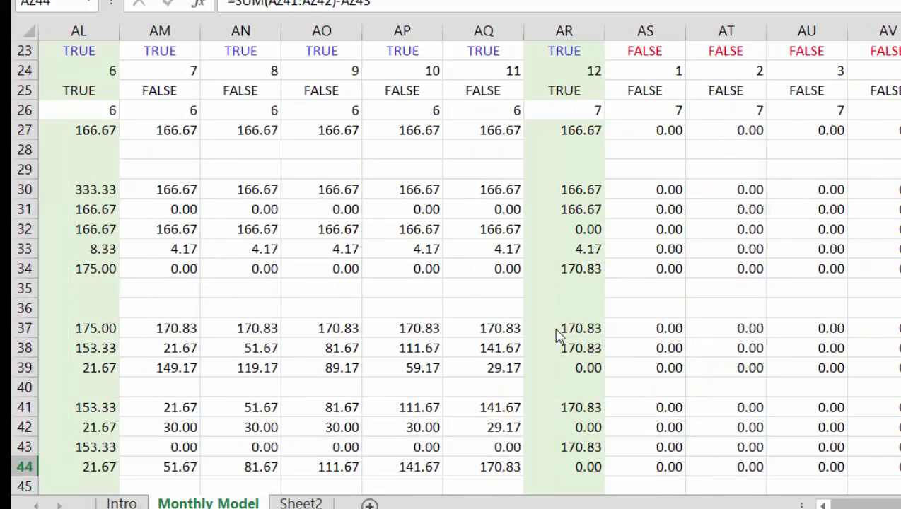
Trace the Debt Service Account closing balances back along row 44 to the start of the model.
{"action": "key", "text": "Left"}
{"action": "key", "text": "Left"}
{"action": "key", "text": "Left"}
{"action": "key", "text": "Left"}
{"action": "key", "text": "Left"}
{"action": "key", "text": "Left"}
{"action": "key", "text": "Left"}
{"action": "key", "text": "Left"}
{"action": "key", "text": "Left"}
{"action": "key", "text": "Left"}
{"action": "key", "text": "Left"}
{"action": "key", "text": "Left"}
{"action": "key", "text": "Left"}
{"action": "key", "text": "Left"}
{"action": "key", "text": "Left"}
{"action": "key", "text": "Left"}
{"action": "key", "text": "Left"}
{"action": "key", "text": "Left"}
{"action": "key", "text": "Left"}
{"action": "key", "text": "Left"}
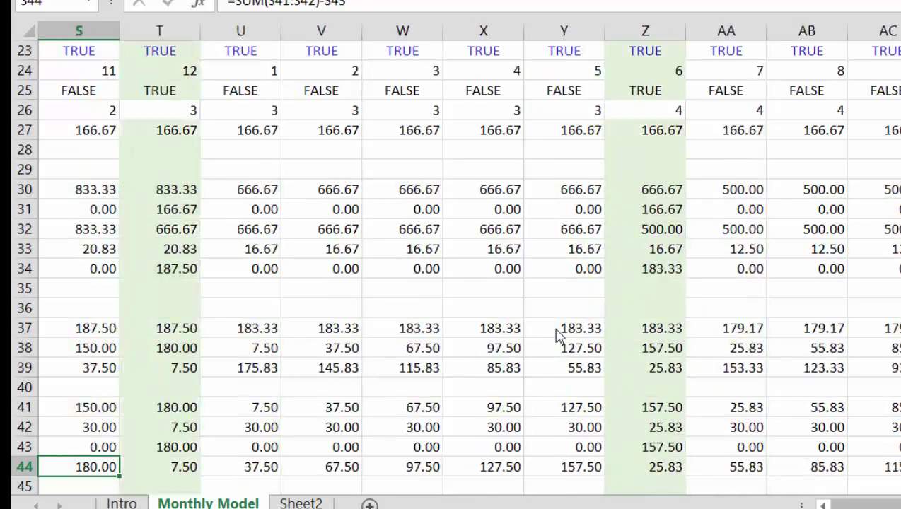
{"action": "key", "text": "Left"}
{"action": "key", "text": "Left"}
{"action": "key", "text": "Left"}
{"action": "key", "text": "Left"}
{"action": "key", "text": "Left"}
{"action": "key", "text": "Down"}
{"action": "key", "text": "Down"}
{"action": "key", "text": "Down"}
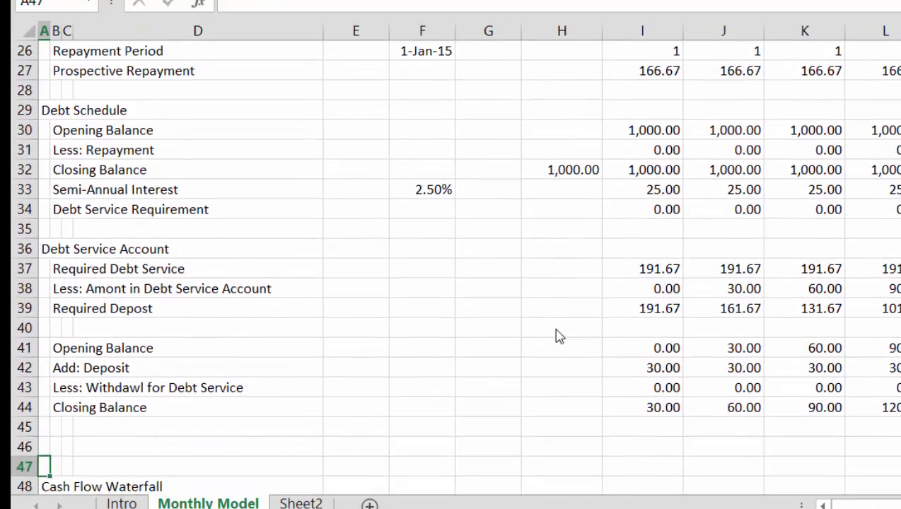
Review the Monthly Cash Flow and Growth assumptions above the Time Line section.
{"action": "key", "text": "Up"}
{"action": "key", "text": "Up"}
{"action": "key", "text": "Up"}
{"action": "key", "text": "Up"}
{"action": "key", "text": "Up"}
{"action": "key", "text": "Up"}
{"action": "key", "text": "Up"}
{"action": "key", "text": "Up"}
{"action": "key", "text": "Up"}
{"action": "key", "text": "Up"}
{"action": "key", "text": "Up"}
{"action": "key", "text": "Up"}
{"action": "key", "text": "Up"}
{"action": "key", "text": "Up"}
{"action": "key", "text": "Up"}
{"action": "key", "text": "Up"}
{"action": "key", "text": "Up"}
{"action": "key", "text": "Up"}
{"action": "key", "text": "Up"}
{"action": "key", "text": "Up"}
{"action": "key", "text": "Up"}
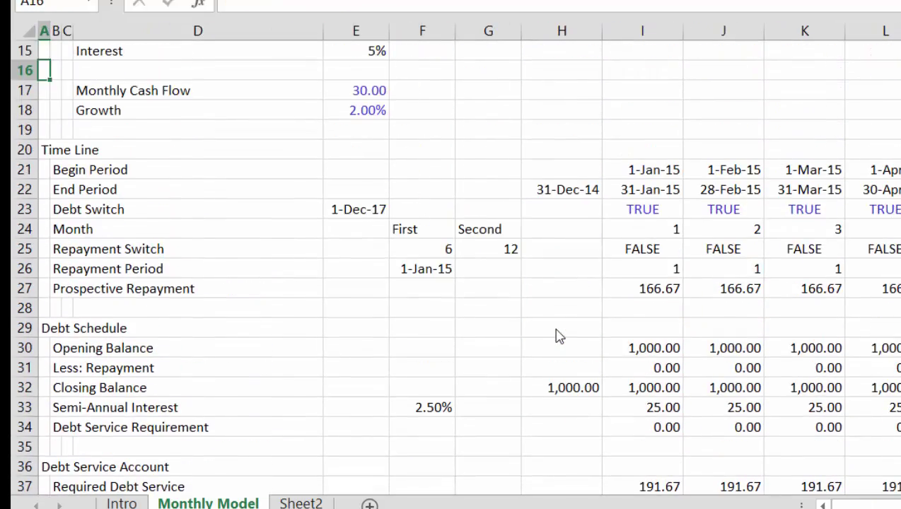
Examine the Cash Flow Waterfall section from Total Operating Cash Flow down to Remaining Cash Flow (Dividends).
{"action": "key", "text": "Down"}
{"action": "key", "text": "Down"}
{"action": "key", "text": "Down"}
{"action": "key", "text": "Down"}
{"action": "key", "text": "Down"}
{"action": "key", "text": "Down"}
{"action": "key", "text": "Down"}
{"action": "key", "text": "Down"}
{"action": "key", "text": "Down"}
{"action": "key", "text": "Down"}
{"action": "key", "text": "Down"}
{"action": "key", "text": "Down"}
{"action": "key", "text": "Down"}
{"action": "key", "text": "Down"}
{"action": "key", "text": "Down"}
{"action": "key", "text": "Down"}
{"action": "key", "text": "Down"}
{"action": "key", "text": "Down"}
{"action": "key", "text": "Down"}
{"action": "key", "text": "Down"}
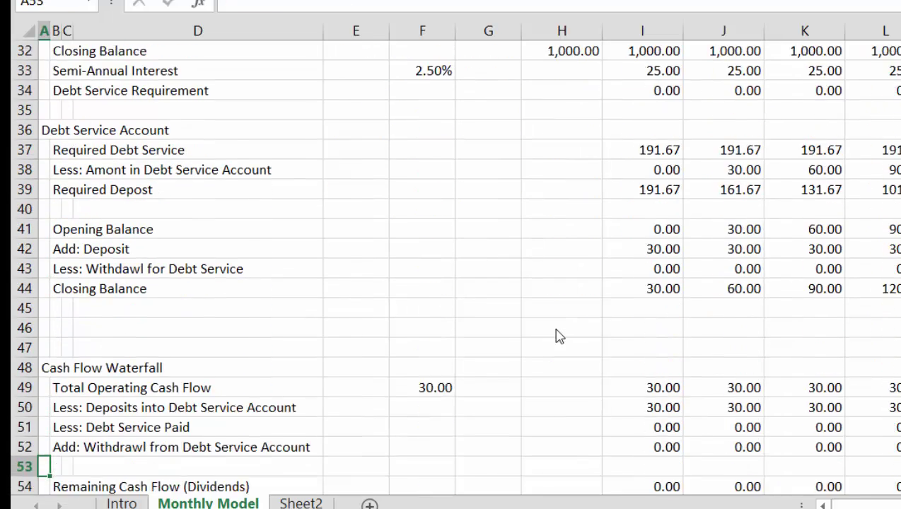
Calculate the monthly growth rate in G49 with =(1+E18)^(1/12)-1 and format it as a percentage with two decimals.
{"action": "key", "text": "Up"}
{"action": "key", "text": "Up"}
{"action": "key", "text": "Up"}
{"action": "key", "text": "Up"}
{"action": "key", "text": "Up"}
{"action": "key", "text": "Up"}
{"action": "key", "text": "Up"}
{"action": "key", "text": "Right"}
{"action": "key", "text": "Right"}
{"action": "key", "text": "Right"}
{"action": "key", "text": "Right"}
{"action": "key", "text": "Right"}
{"action": "key", "text": "Right"}
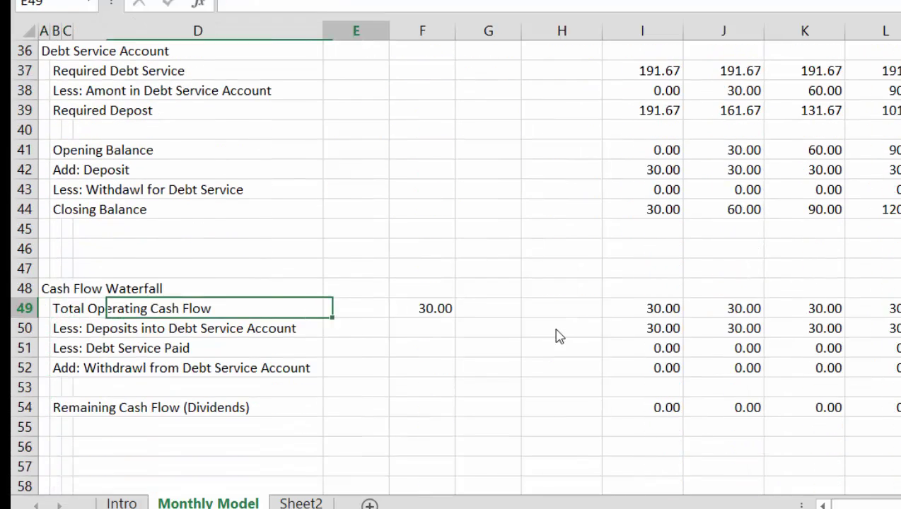
{"action": "type", "text": "=("}
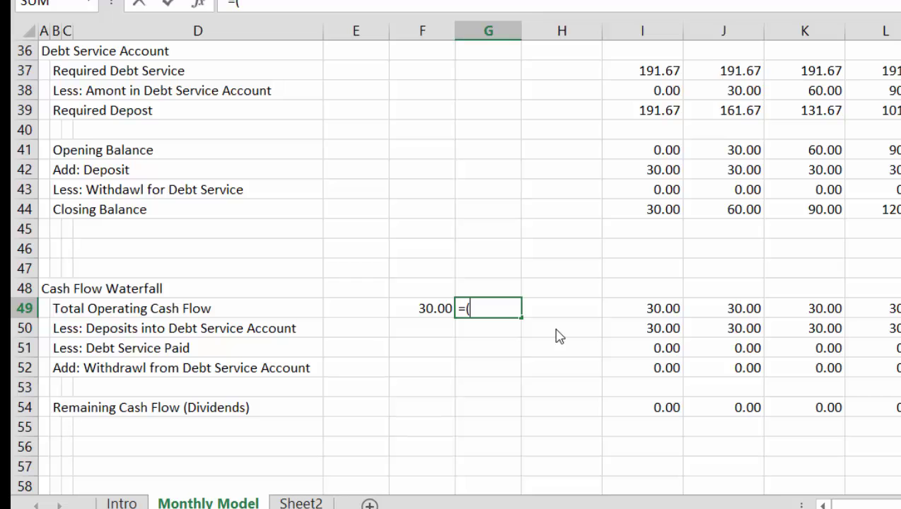
{"action": "type", "text": "1+"}
{"action": "key", "text": "Up"}
{"action": "key", "text": "Up"}
{"action": "key", "text": "Up"}
{"action": "key", "text": "Up"}
{"action": "key", "text": "Up"}
{"action": "key", "text": "Up"}
{"action": "key", "text": "Up"}
{"action": "key", "text": "Up"}
{"action": "key", "text": "Up"}
{"action": "key", "text": "Up"}
{"action": "key", "text": "Up"}
{"action": "key", "text": "Up"}
{"action": "key", "text": "Up"}
{"action": "key", "text": "Up"}
{"action": "key", "text": "Up"}
{"action": "key", "text": "Up"}
{"action": "key", "text": "Up"}
{"action": "key", "text": "Up"}
{"action": "key", "text": "Up"}
{"action": "key", "text": "Up"}
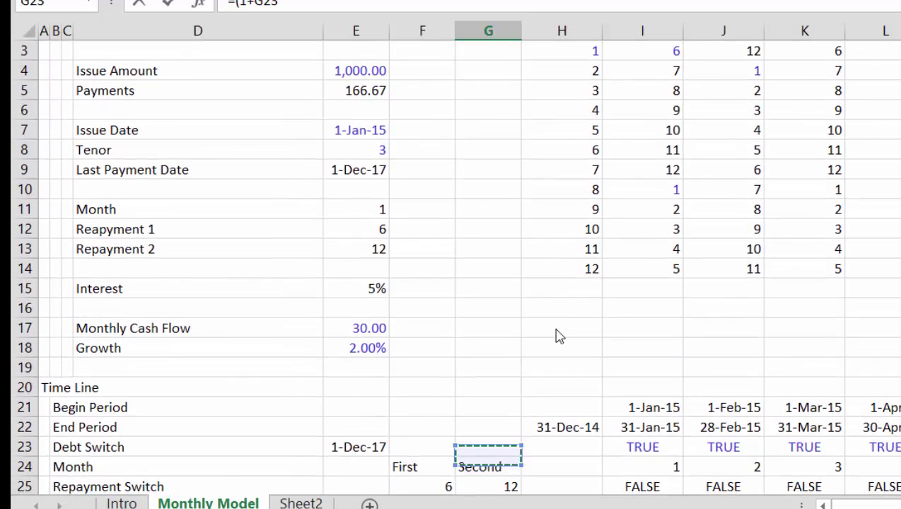
{"action": "key", "text": "Up"}
{"action": "key", "text": "Up"}
{"action": "key", "text": "Up"}
{"action": "key", "text": "Up"}
{"action": "key", "text": "Left"}
{"action": "key", "text": "Left"}
{"action": "key", "text": "Up"}
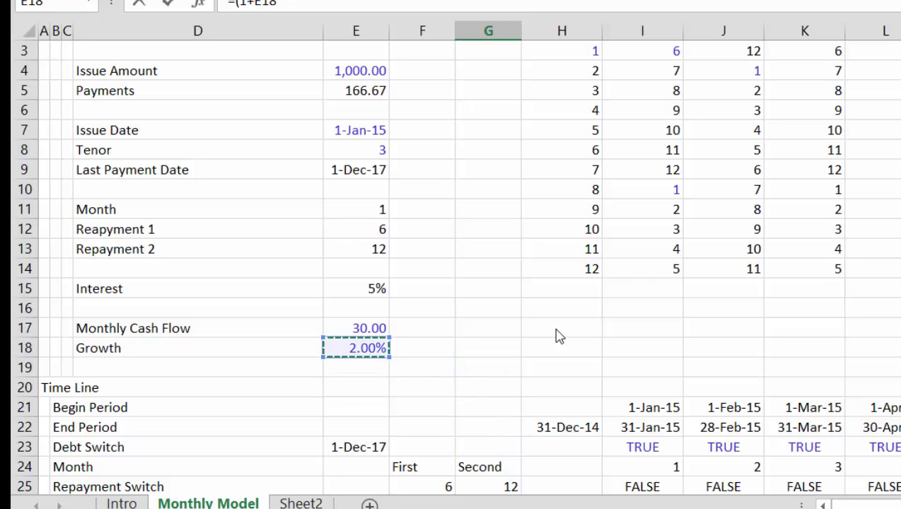
{"action": "type", "text": ")^(1/12)-1"}
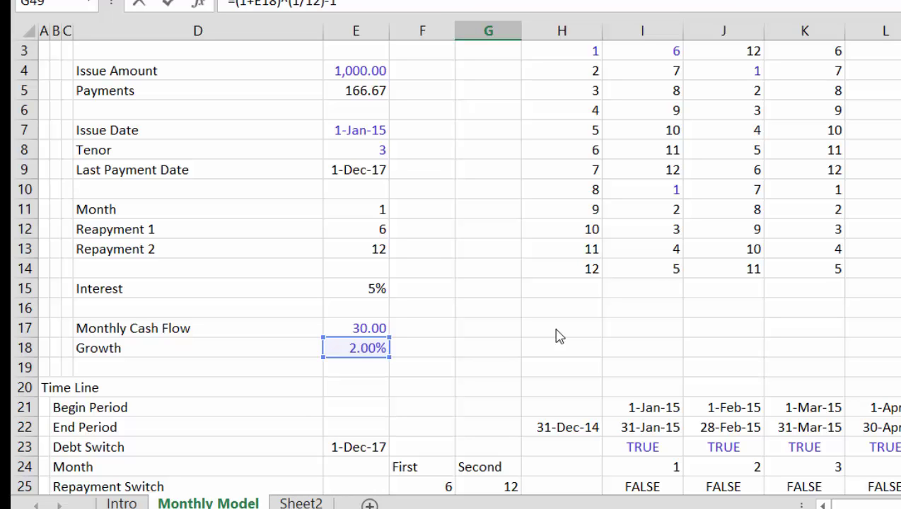
{"action": "key", "text": "ctrl+Return"}
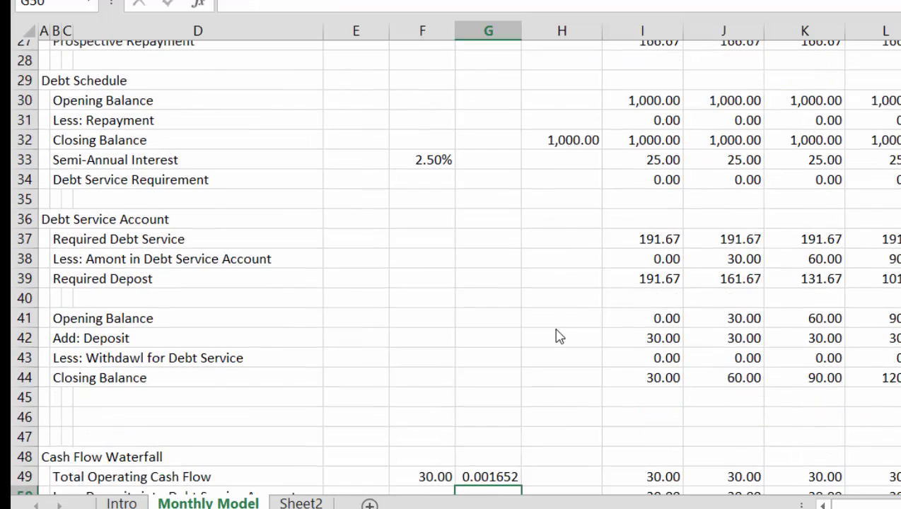
{"action": "key", "text": "ctrl+shift+5"}
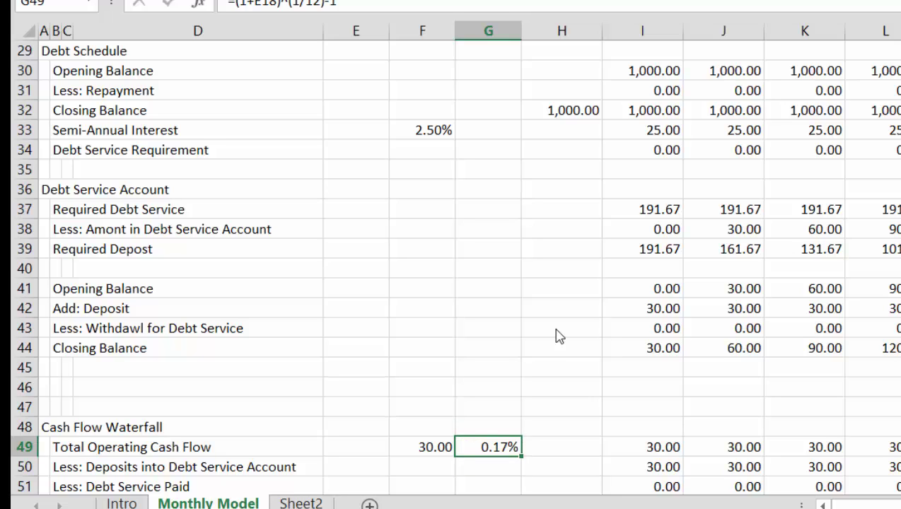
Enter =I49*(1+$G$49) in J49 so the second month's Total Operating Cash Flow grows at the monthly rate.
{"action": "key", "text": "Right"}
{"action": "key", "text": "Right"}
{"action": "key", "text": "Right"}
{"action": "type", "text": "="}
{"action": "key", "text": "Left"}
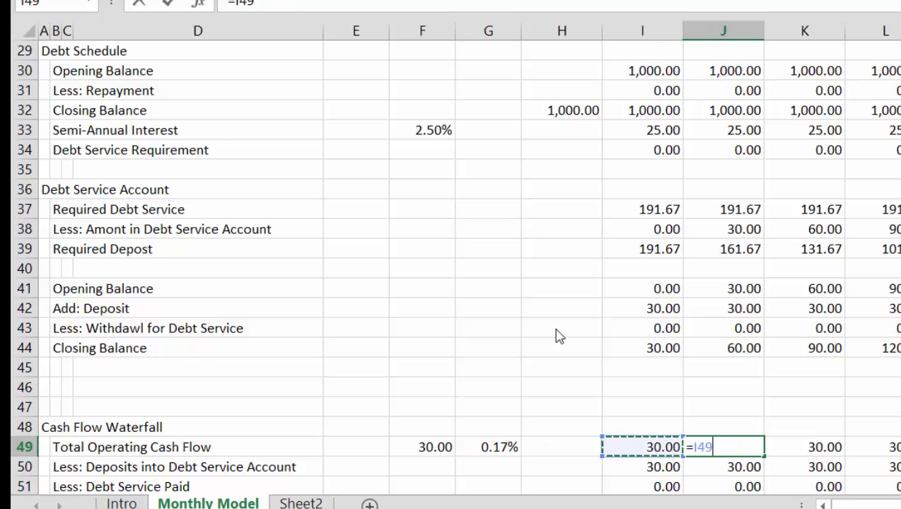
{"action": "type", "text": "*(1"}
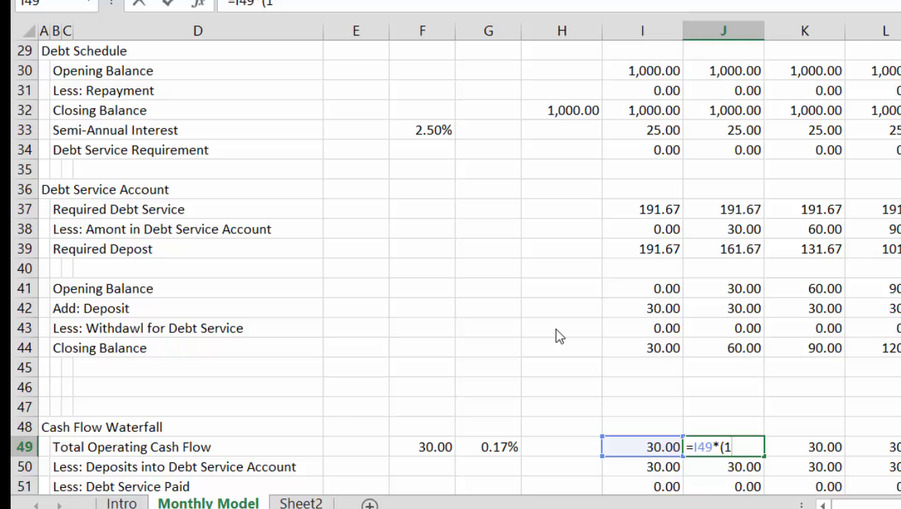
{"action": "type", "text": "+"}
{"action": "key", "text": "Left"}
{"action": "key", "text": "Left"}
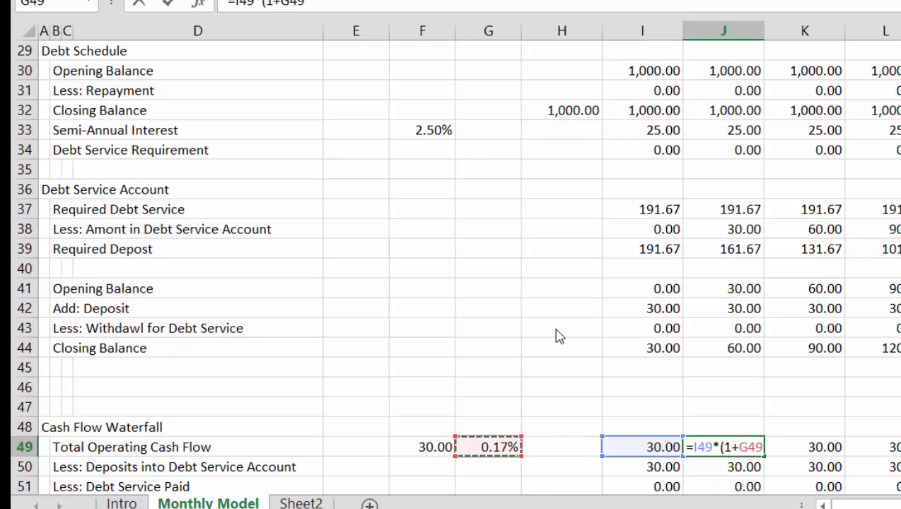
{"action": "key", "text": "F4"}
{"action": "key", "text": "Return"}
{"action": "key", "text": "Return"}
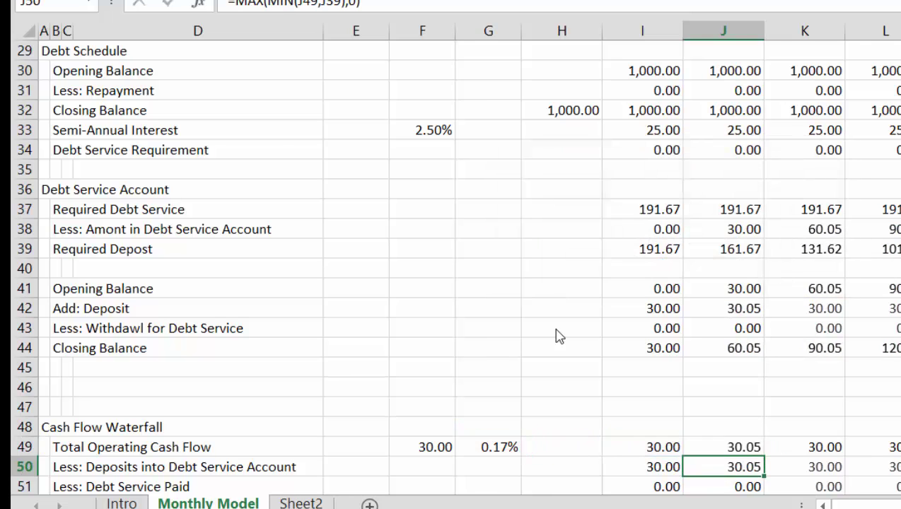
Fill the growth formula from J49 across the remaining months of the Total Operating Cash Flow row.
{"action": "key", "text": "Up"}
{"action": "key", "text": "ctrl+shift+Right"}
{"action": "key", "text": "ctrl+r"}
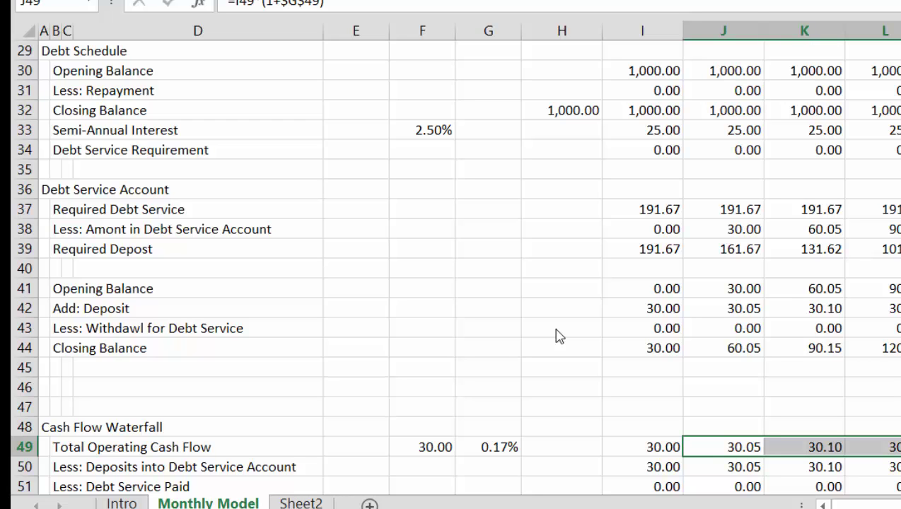
Follow the growing operating cash flow along row 49 and examine the debt service account values above it.
{"action": "key", "text": "Right"}
{"action": "key", "text": "Right"}
{"action": "key", "text": "Right"}
{"action": "key", "text": "Right"}
{"action": "key", "text": "Right"}
{"action": "key", "text": "Right"}
{"action": "key", "text": "Right"}
{"action": "key", "text": "Right"}
{"action": "key", "text": "Right"}
{"action": "key", "text": "Right"}
{"action": "key", "text": "Right"}
{"action": "key", "text": "Right"}
{"action": "key", "text": "Right"}
{"action": "key", "text": "Right"}
{"action": "key", "text": "Right"}
{"action": "key", "text": "Right"}
{"action": "key", "text": "Right"}
{"action": "key", "text": "Right"}
{"action": "key", "text": "Right"}
{"action": "key", "text": "Right"}
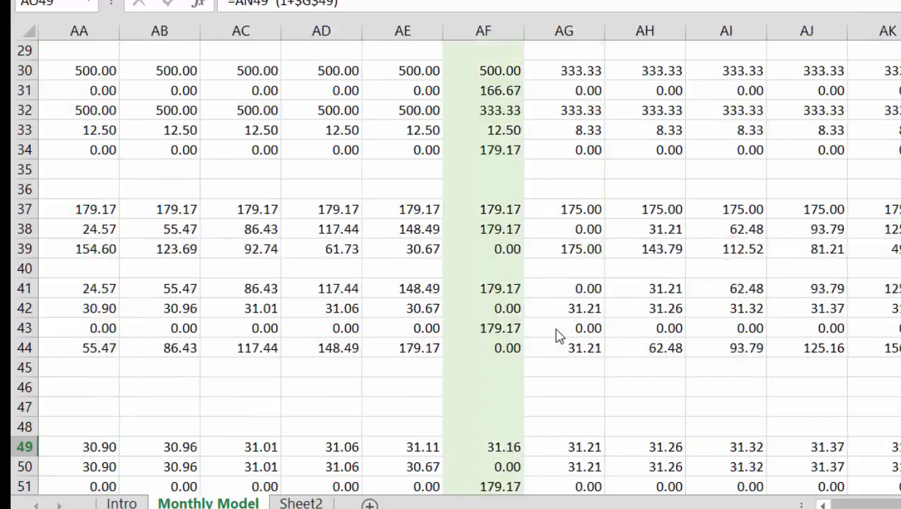
Examine the debt schedule, debt service account and operating cash flow in the later months through column BF, returning to the start of row 49.
{"action": "key", "text": "Right"}
{"action": "key", "text": "Right"}
{"action": "key", "text": "Right"}
{"action": "key", "text": "Right"}
{"action": "key", "text": "Right"}
{"action": "key", "text": "Right"}
{"action": "key", "text": "Right"}
{"action": "key", "text": "Right"}
{"action": "key", "text": "Right"}
{"action": "key", "text": "Right"}
{"action": "key", "text": "Right"}
{"action": "key", "text": "Right"}
{"action": "key", "text": "Right"}
{"action": "key", "text": "Right"}
{"action": "key", "text": "Right"}
{"action": "key", "text": "Right"}
{"action": "key", "text": "Right"}
{"action": "key", "text": "Right"}
{"action": "key", "text": "Right"}
{"action": "key", "text": "Right"}
{"action": "key", "text": "Left"}
{"action": "key", "text": "Left"}
{"action": "key", "text": "Left"}
{"action": "key", "text": "Left"}
{"action": "key", "text": "Left"}
{"action": "key", "text": "Left"}
{"action": "key", "text": "Left"}
{"action": "key", "text": "Left"}
{"action": "key", "text": "Left"}
{"action": "key", "text": "Left"}
{"action": "key", "text": "Left"}
{"action": "key", "text": "Left"}
{"action": "key", "text": "Left"}
{"action": "key", "text": "Left"}
{"action": "key", "text": "Left"}
{"action": "key", "text": "Left"}
{"action": "key", "text": "Left"}
{"action": "key", "text": "Left"}
{"action": "key", "text": "Left"}
{"action": "key", "text": "Left"}
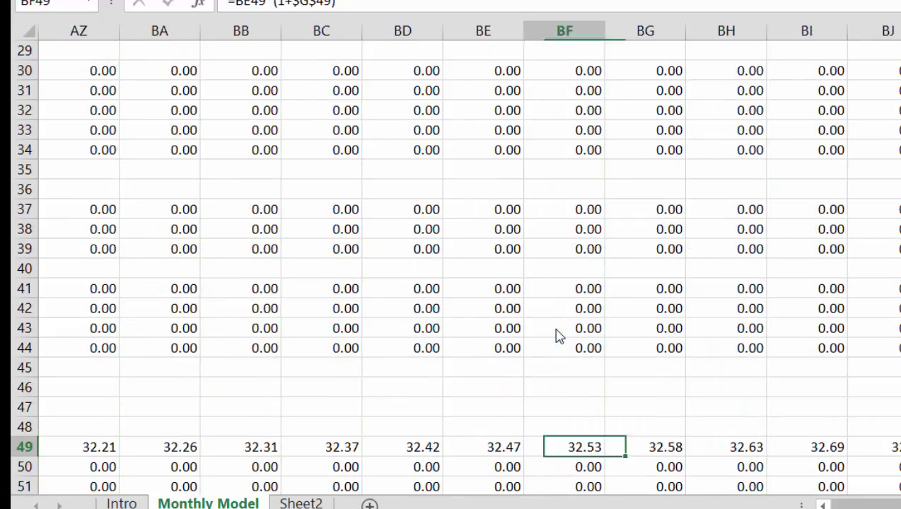
{"action": "key", "text": "Left"}
{"action": "key", "text": "Left"}
{"action": "key", "text": "Left"}
{"action": "key", "text": "Left"}
{"action": "key", "text": "Left"}
{"action": "key", "text": "Left"}
{"action": "key", "text": "Left"}
{"action": "key", "text": "Left"}
{"action": "key", "text": "Left"}
{"action": "key", "text": "Left"}
{"action": "key", "text": "Left"}
{"action": "key", "text": "Left"}
{"action": "key", "text": "Left"}
{"action": "key", "text": "Left"}
{"action": "key", "text": "Left"}
{"action": "key", "text": "Left"}
{"action": "key", "text": "Left"}
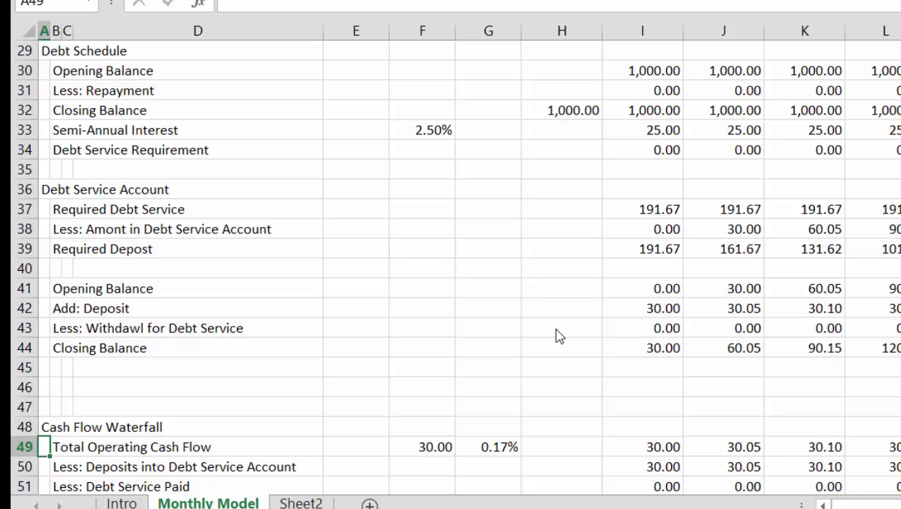
Rename the waterfall label in B51 to "Less: Debt Service Requirement".
{"action": "key", "text": "Down"}
{"action": "key", "text": "Down"}
{"action": "key", "text": "Down"}
{"action": "key", "text": "Down"}
{"action": "key", "text": "Down"}
{"action": "key", "text": "Up"}
{"action": "key", "text": "Up"}
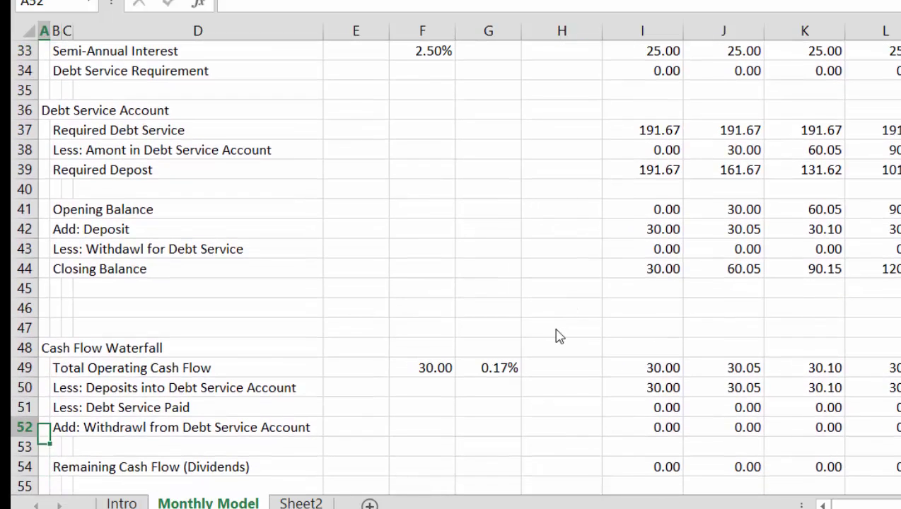
{"action": "key", "text": "Up"}
{"action": "key", "text": "Up"}
{"action": "key", "text": "Down"}
{"action": "key", "text": "Right"}
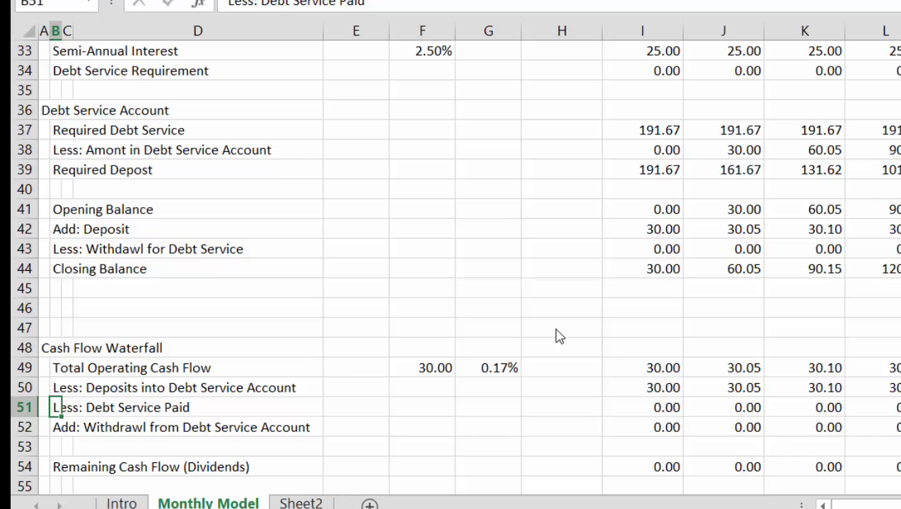
{"action": "key", "text": "F2"}
{"action": "key", "text": "BackSpace"}
{"action": "key", "text": "BackSpace"}
{"action": "key", "text": "BackSpace"}
{"action": "key", "text": "BackSpace"}
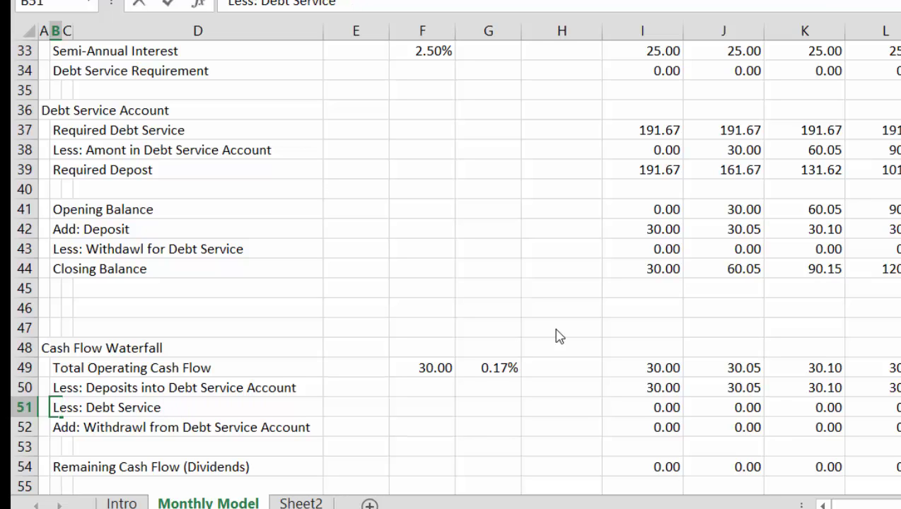
{"action": "type", "text": "Requiremen"}
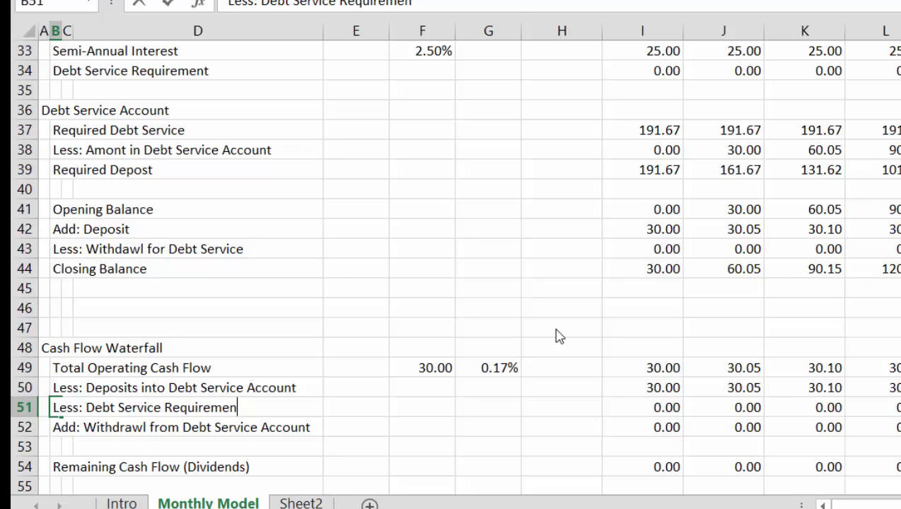
{"action": "type", "text": "t"}
{"action": "key", "text": "Return"}
Link the waterfall's Debt Service Requirement to the debt schedule with =I34 in I51 and fill it across the remaining months.
{"action": "key", "text": "Up"}
{"action": "key", "text": "Right"}
{"action": "key", "text": "Right"}
{"action": "key", "text": "Right"}
{"action": "key", "text": "Right"}
{"action": "key", "text": "Right"}
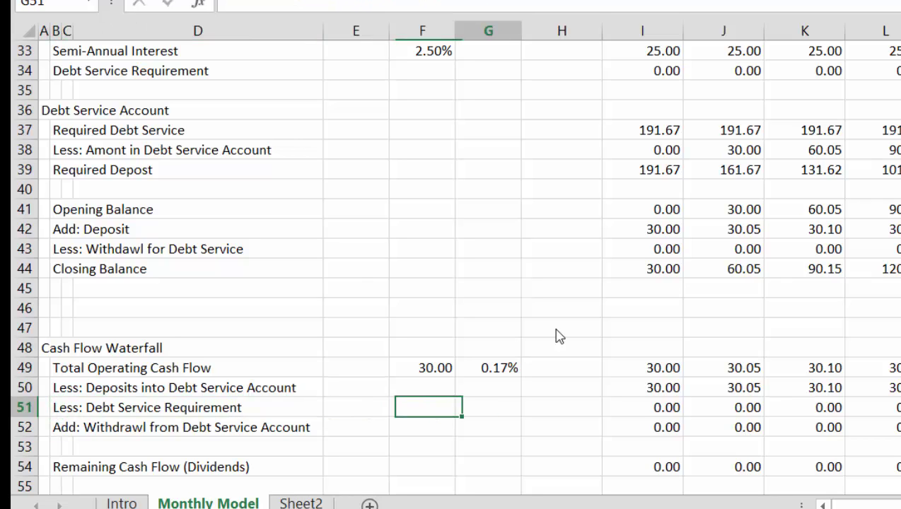
{"action": "key", "text": "Right"}
{"action": "key", "text": "Right"}
{"action": "type", "text": "="}
{"action": "key", "text": "Up"}
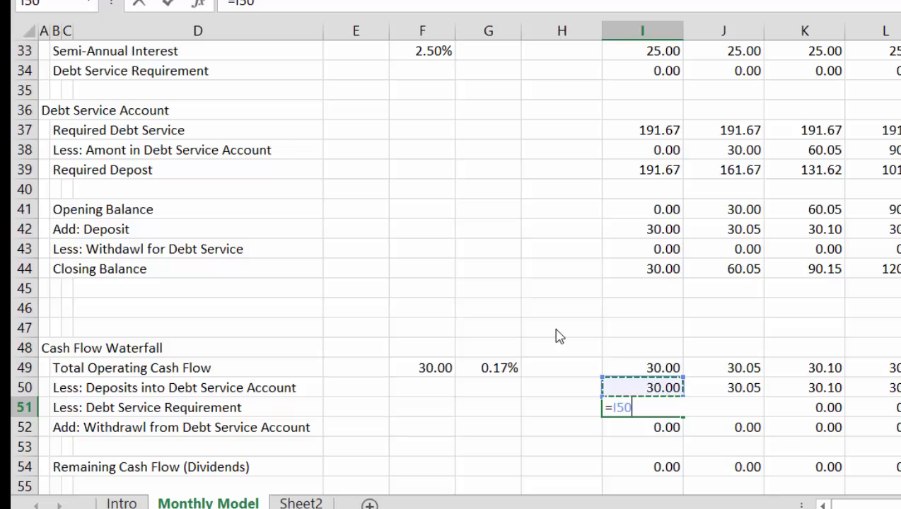
{"action": "key", "text": "Up"}
{"action": "key", "text": "Up"}
{"action": "key", "text": "Up"}
{"action": "key", "text": "Up"}
{"action": "key", "text": "Up"}
{"action": "key", "text": "Up"}
{"action": "key", "text": "Up"}
{"action": "key", "text": "Up"}
{"action": "key", "text": "Up"}
{"action": "key", "text": "Up"}
{"action": "key", "text": "Up"}
{"action": "key", "text": "Up"}
{"action": "key", "text": "Up"}
{"action": "key", "text": "Up"}
{"action": "key", "text": "Up"}
{"action": "key", "text": "Up"}
{"action": "key", "text": "Up"}
{"action": "key", "text": "Up"}
{"action": "key", "text": "Up"}
{"action": "key", "text": "Up"}
{"action": "key", "text": "Down"}
{"action": "key", "text": "Down"}
{"action": "key", "text": "Down"}
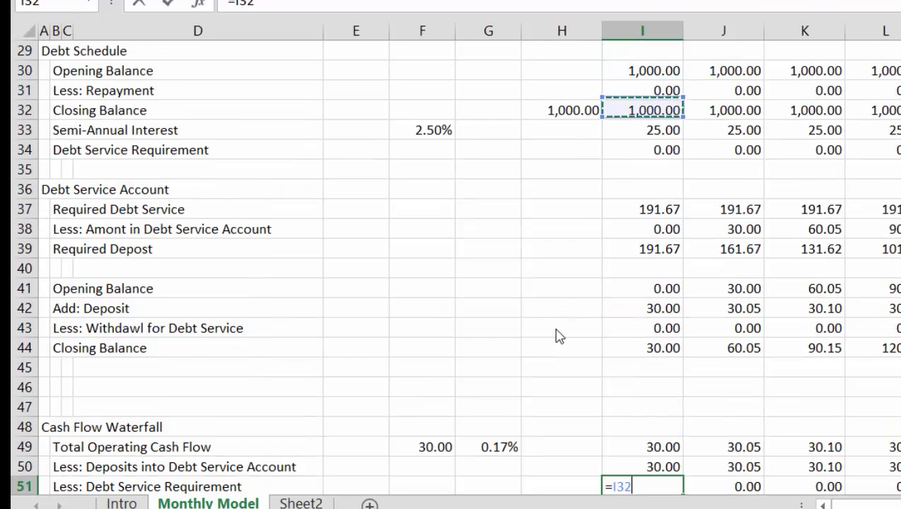
{"action": "key", "text": "Down"}
{"action": "key", "text": "Down"}
{"action": "key", "text": "Return"}
{"action": "key", "text": "Up"}
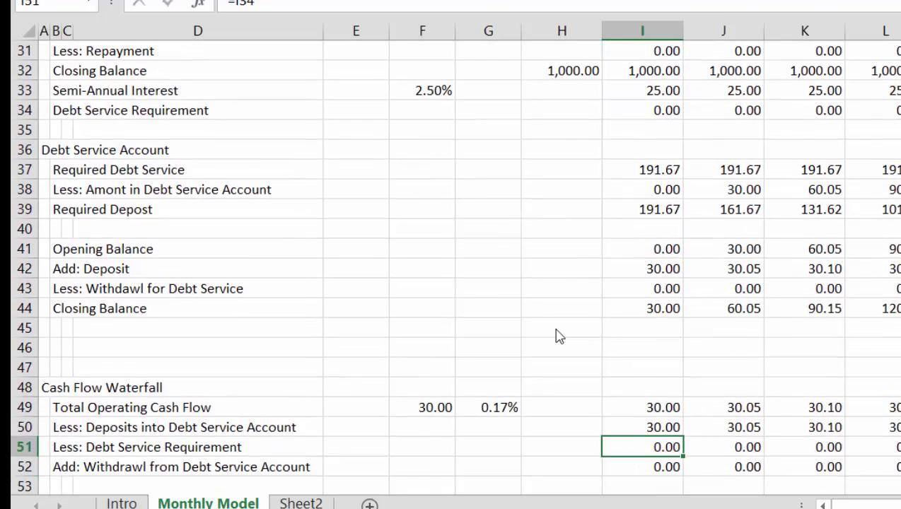
{"action": "key", "text": "ctrl+shift+Right"}
{"action": "key", "text": "Down"}
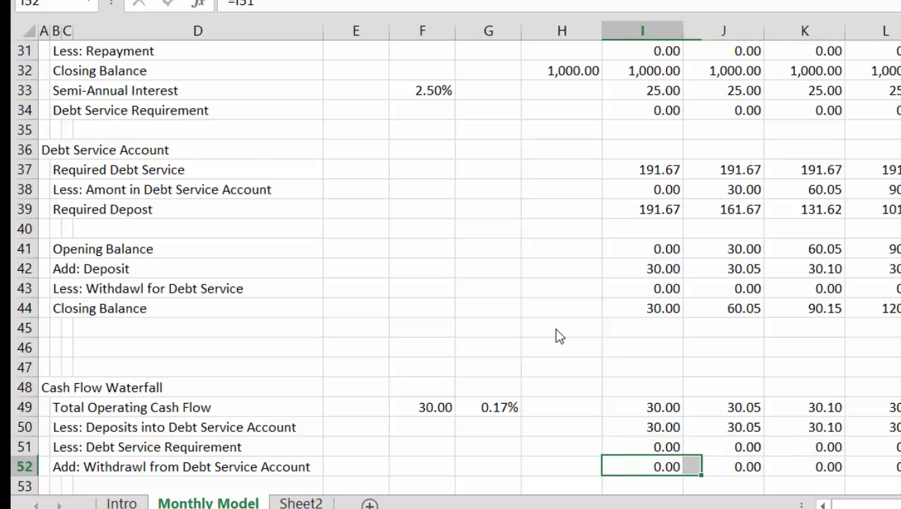
Enter =MIN(I51,I41) in I52 to cap the withdrawal at the debt service account's opening balance.
{"action": "key", "text": "Down"}
{"action": "key", "text": "Left"}
{"action": "key", "text": "Up"}
{"action": "key", "text": "Right"}
{"action": "key", "text": "Right"}
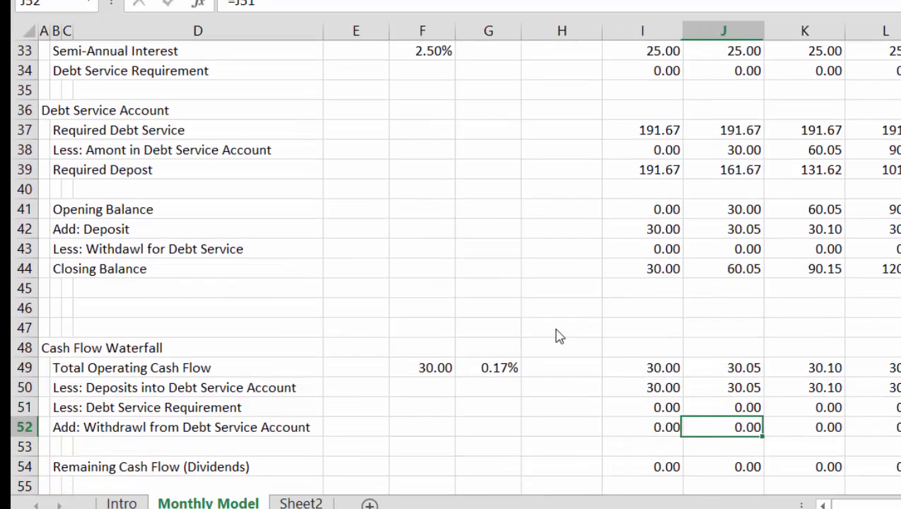
{"action": "key", "text": "Left"}
{"action": "type", "text": "="}
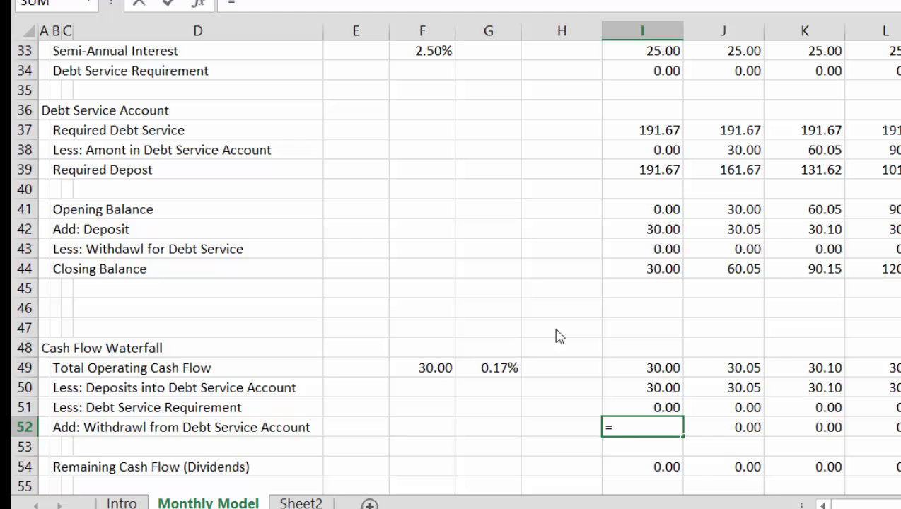
{"action": "type", "text": "min("}
{"action": "key", "text": "Up"}
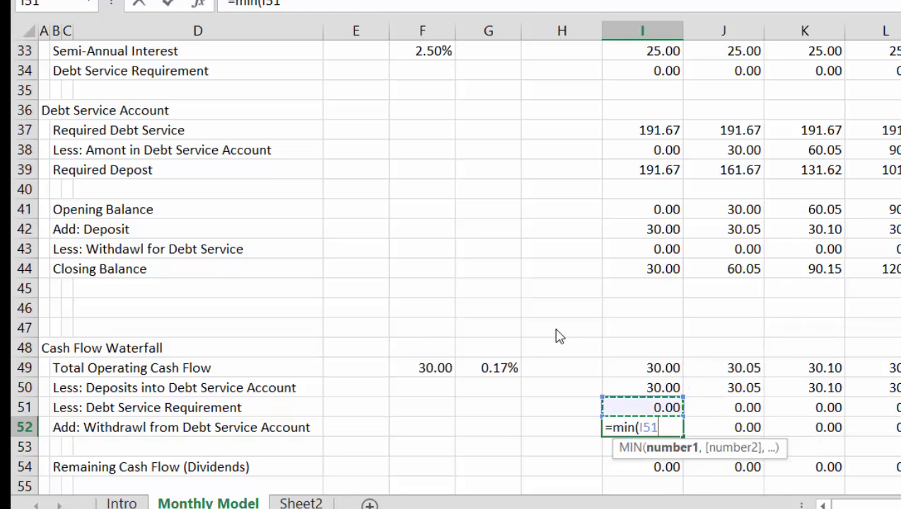
{"action": "type", "text": ","}
{"action": "key", "text": "Up"}
{"action": "key", "text": "Up"}
{"action": "key", "text": "Up"}
{"action": "key", "text": "Up"}
{"action": "key", "text": "Up"}
{"action": "key", "text": "Up"}
{"action": "key", "text": "Up"}
{"action": "key", "text": "Up"}
{"action": "key", "text": "Up"}
{"action": "key", "text": "Up"}
{"action": "key", "text": "Up"}
{"action": "key", "text": "Up"}
{"action": "key", "text": "Up"}
{"action": "key", "text": "Up"}
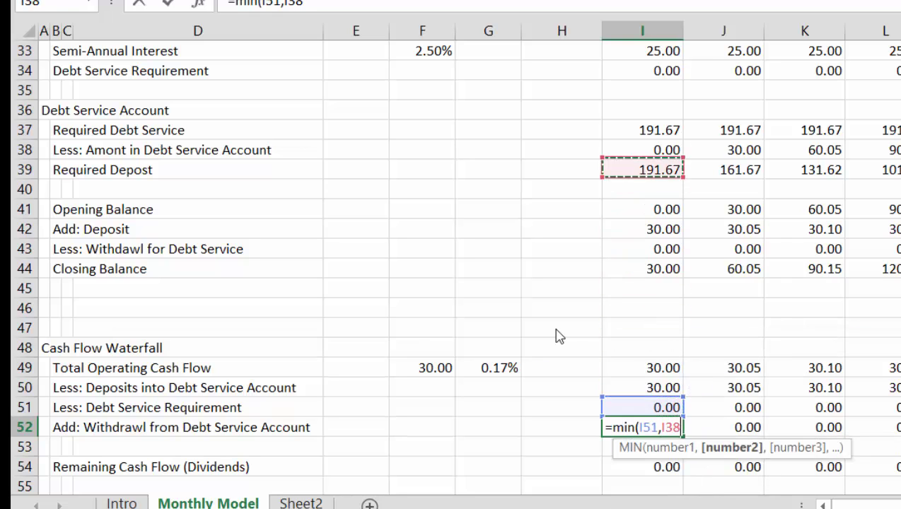
{"action": "key", "text": "Down"}
{"action": "key", "text": "Down"}
{"action": "key", "text": "Down"}
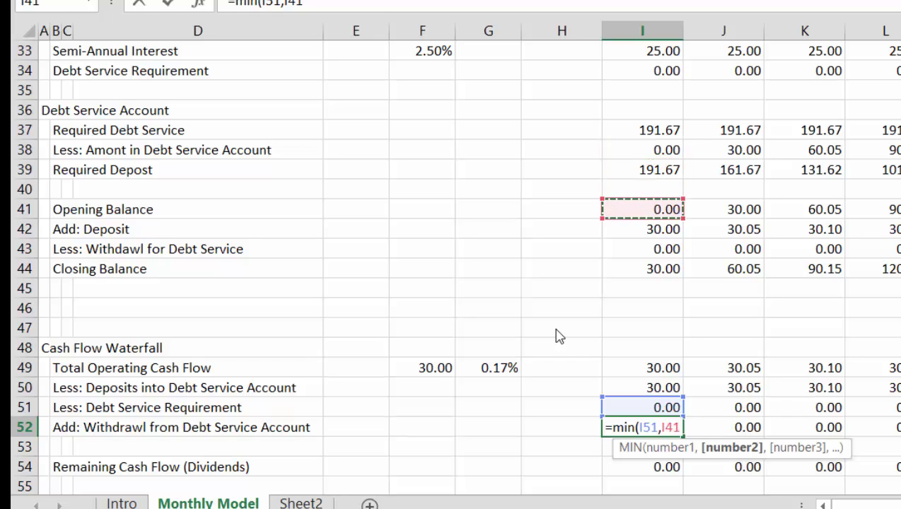
{"action": "key", "text": "ctrl+Return"}
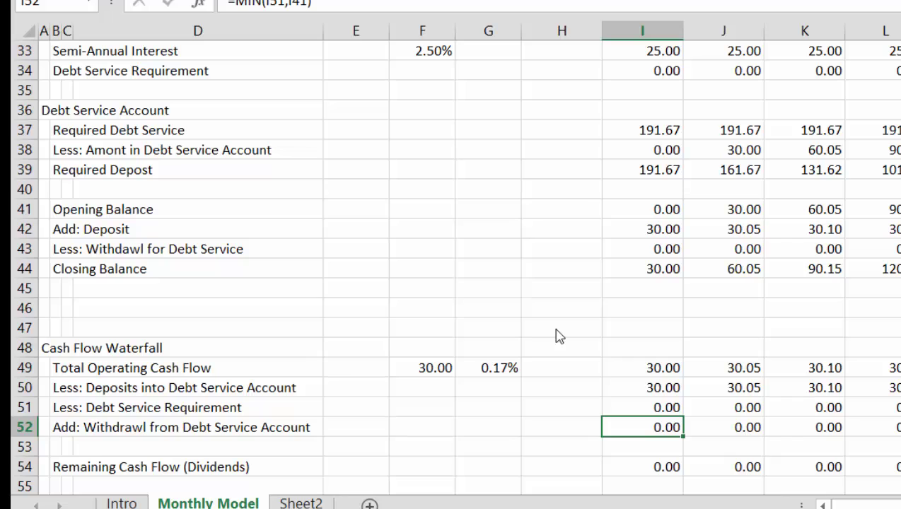
Fill the MIN withdrawal formula from I52 across the remaining months of row 52.
{"action": "key", "text": "ctrl+shift+Right"}
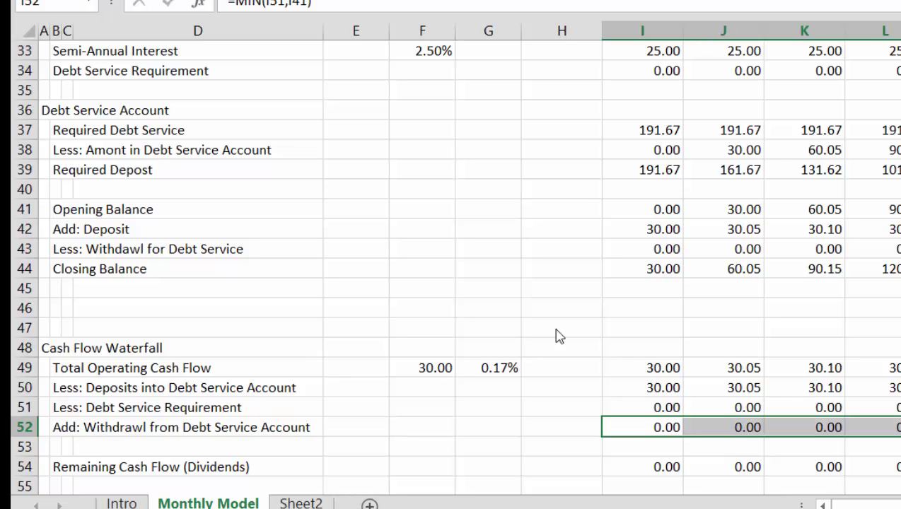
{"action": "key", "text": "ctrl+shift+Left"}
{"action": "key", "text": "Right"}
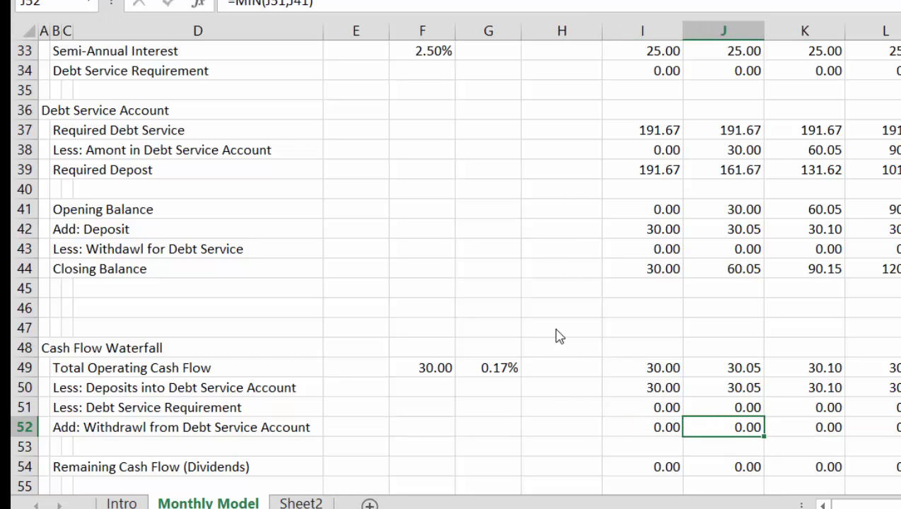
Check the withdrawal formula along row 52 to column N and the Remaining Cash Flow (Dividends) formula in N54.
{"action": "key", "text": "Right"}
{"action": "key", "text": "Right"}
{"action": "key", "text": "Right"}
{"action": "key", "text": "Right"}
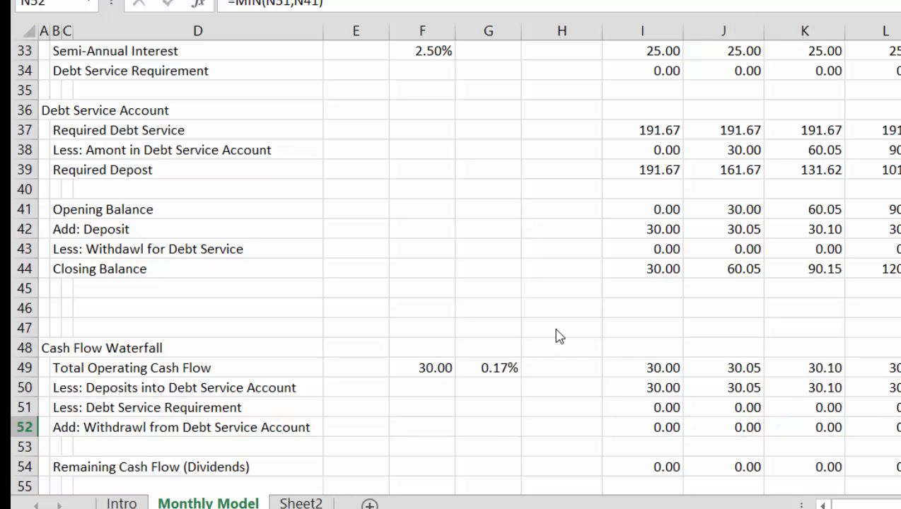
{"action": "key", "text": "Down"}
{"action": "key", "text": "Down"}
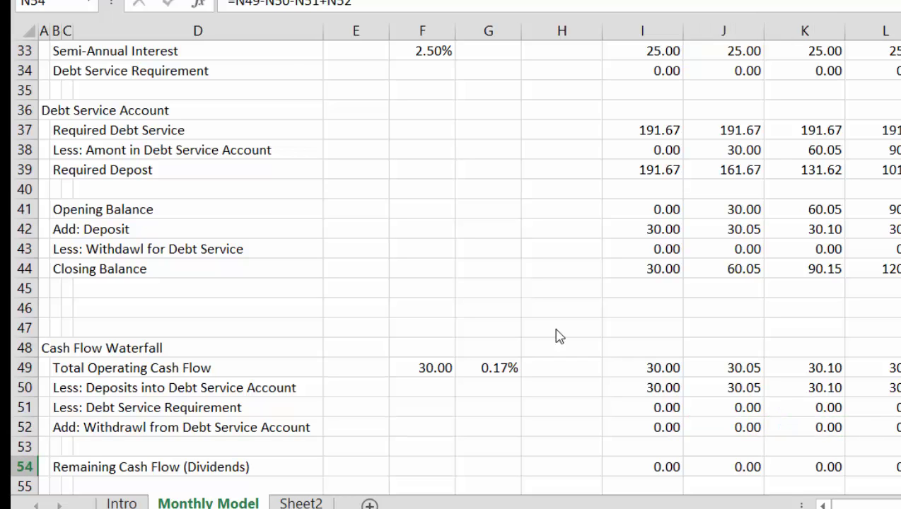
Shorten the row label in B54 to Remaining Cash Flow by removing the (Dividends) suffix.
{"action": "key", "text": "Left"}
{"action": "key", "text": "Left"}
{"action": "key", "text": "Left"}
{"action": "key", "text": "Left"}
{"action": "key", "text": "Left"}
{"action": "key", "text": "Left"}
{"action": "key", "text": "Left"}
{"action": "key", "text": "Left"}
{"action": "key", "text": "Left"}
{"action": "key", "text": "Left"}
{"action": "key", "text": "Left"}
{"action": "key", "text": "Left"}
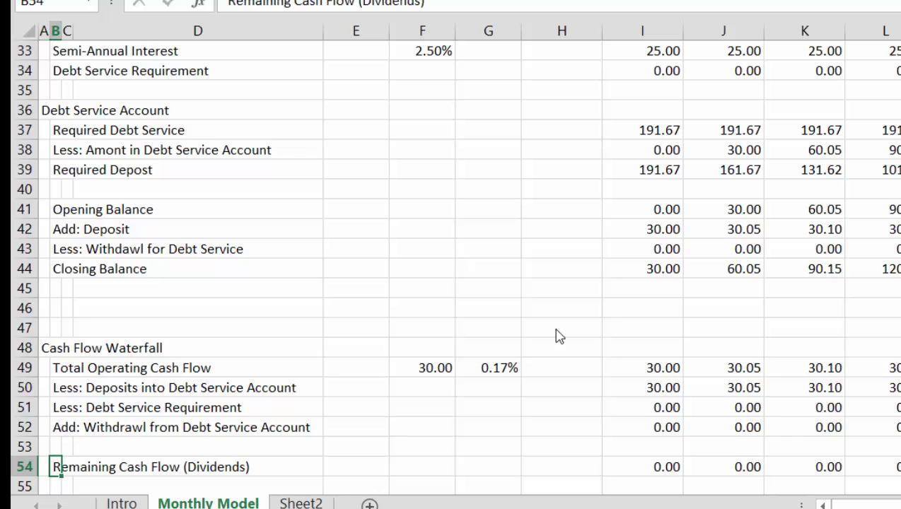
{"action": "key", "text": "F2"}
{"action": "key", "text": "BackSpace"}
{"action": "key", "text": "BackSpace"}
{"action": "key", "text": "BackSpace"}
{"action": "key", "text": "BackSpace"}
{"action": "key", "text": "BackSpace"}
{"action": "key", "text": "BackSpace"}
{"action": "key", "text": "BackSpace"}
{"action": "key", "text": "BackSpace"}
{"action": "key", "text": "BackSpace"}
{"action": "key", "text": "BackSpace"}
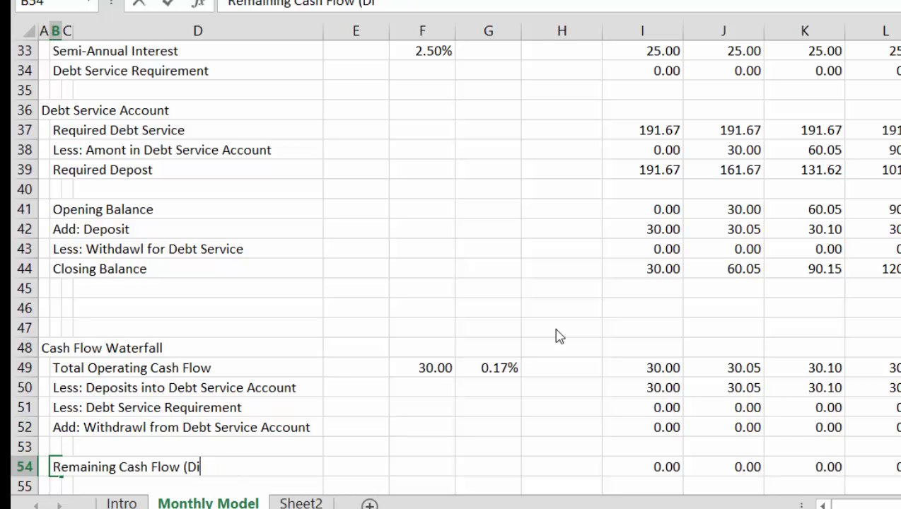
{"action": "key", "text": "BackSpace"}
{"action": "key", "text": "BackSpace"}
{"action": "key", "text": "Return"}
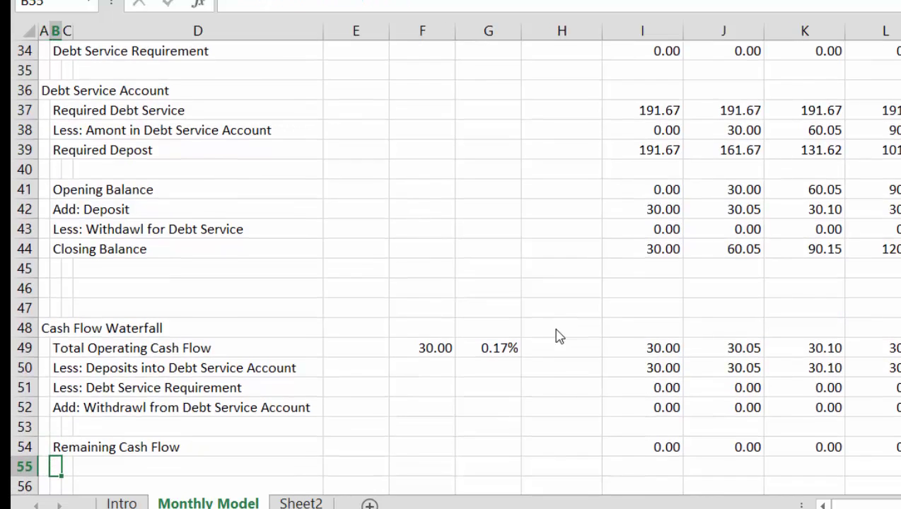
Insert a blank row at row 55, directly below the Remaining Cash Flow line.
{"action": "key", "text": "Down"}
{"action": "key", "text": "Down"}
{"action": "key", "text": "Down"}
{"action": "key", "text": "Up"}
{"action": "key", "text": "Up"}
{"action": "key", "text": "Up"}
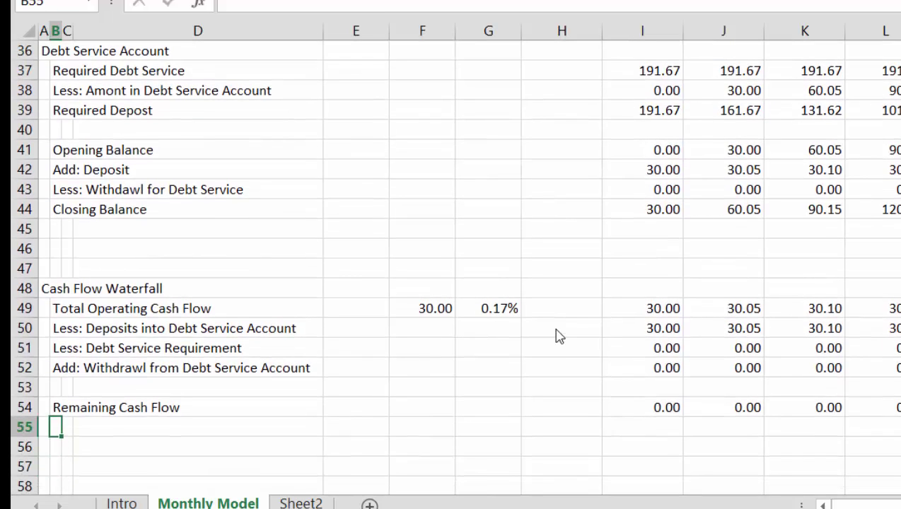
{"action": "key", "text": "shift+space"}
{"action": "key", "text": "ctrl+shift+plus"}
{"action": "key", "text": "Down"}
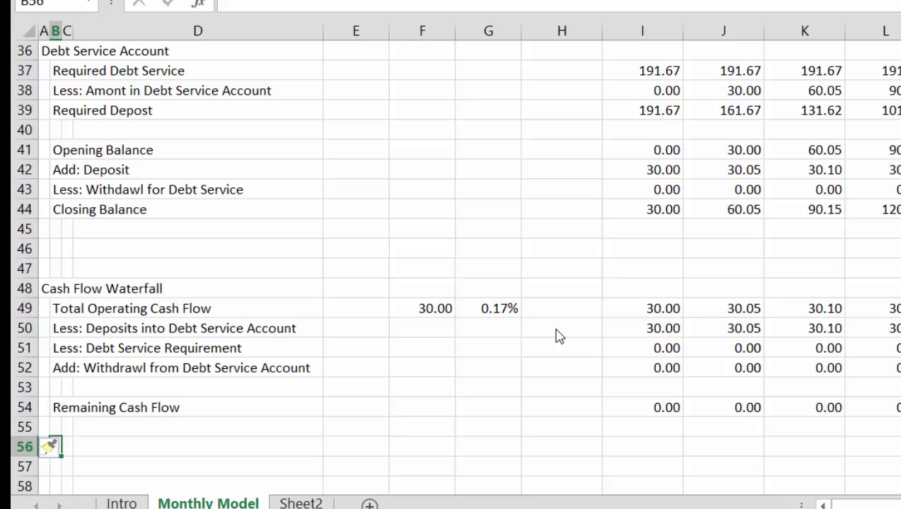
{"action": "key", "text": "Up"}
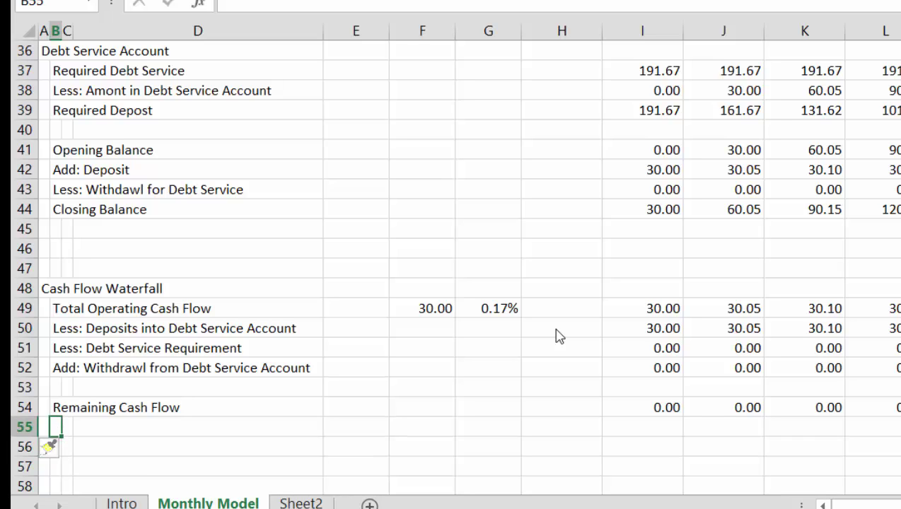
{"action": "key", "text": "Down"}
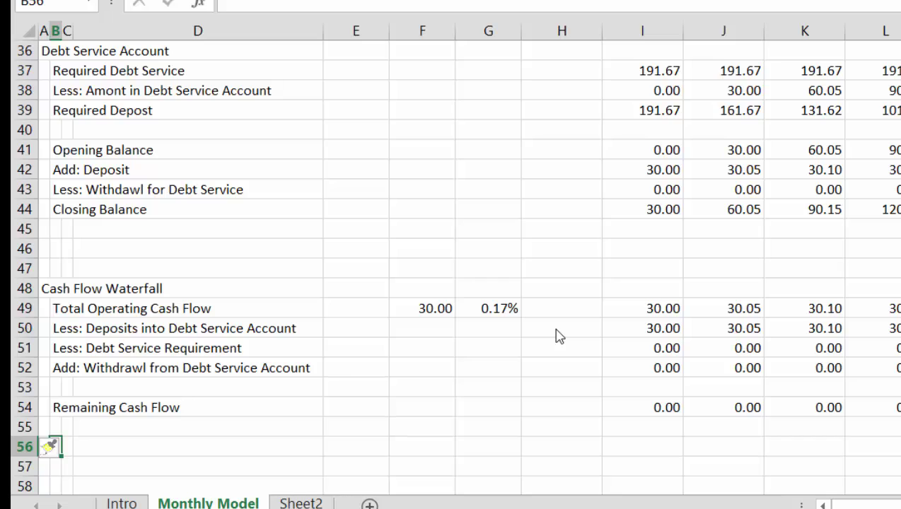
Enter the label Default in B56 and select the row's first monthly cell, I56.
{"action": "key", "text": "Up"}
{"action": "key", "text": "Down"}
{"action": "type", "text": "Default"}
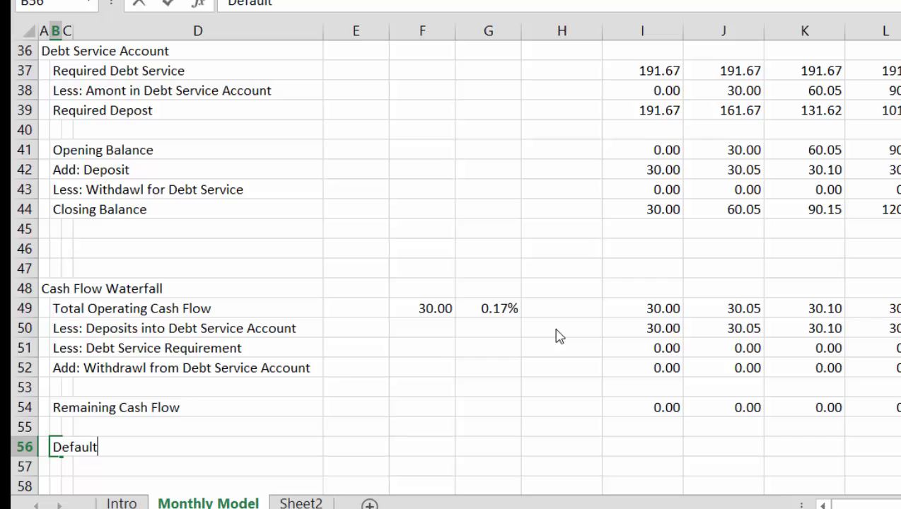
{"action": "key", "text": "Return"}
{"action": "key", "text": "Up"}
{"action": "key", "text": "Right"}
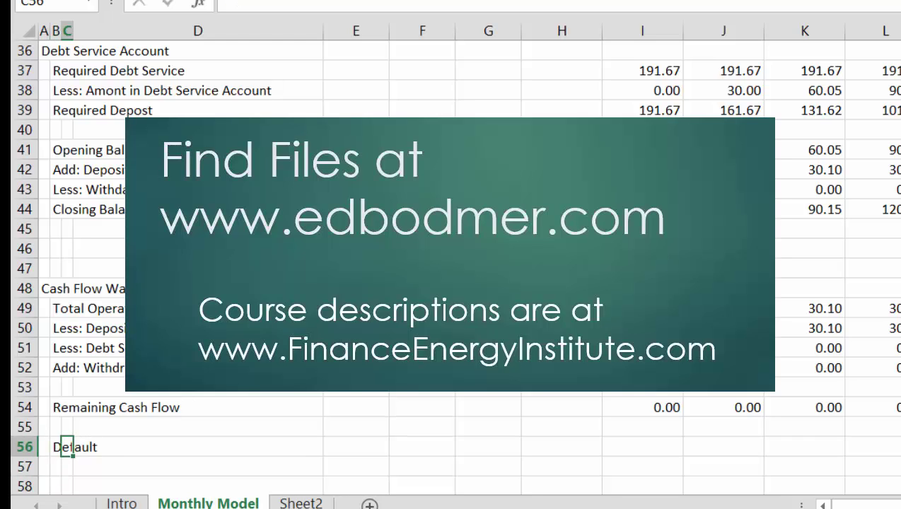
{"action": "key", "text": "Right"}
{"action": "key", "text": "Right"}
{"action": "key", "text": "Right"}
{"action": "key", "text": "Right"}
{"action": "key", "text": "Right"}
{"action": "key", "text": "Right"}
{"action": "type", "text": "=m"}
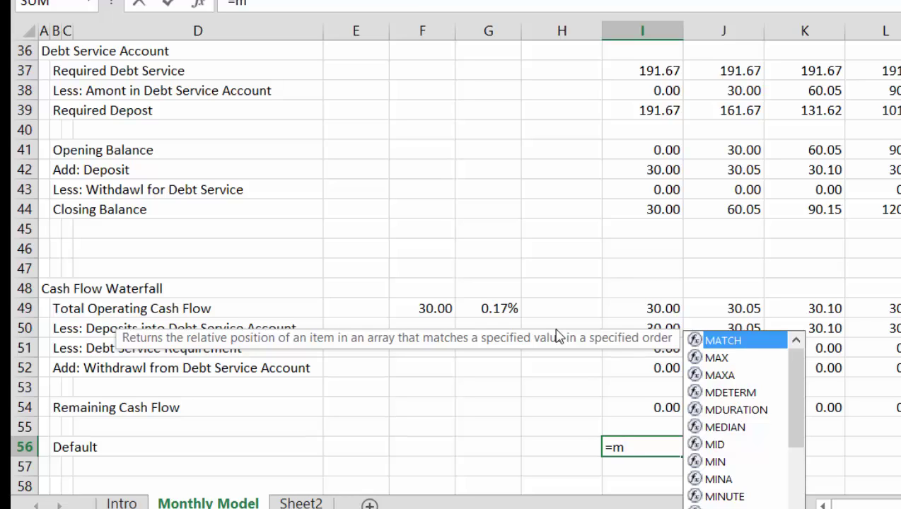
{"action": "type", "text": "im"}
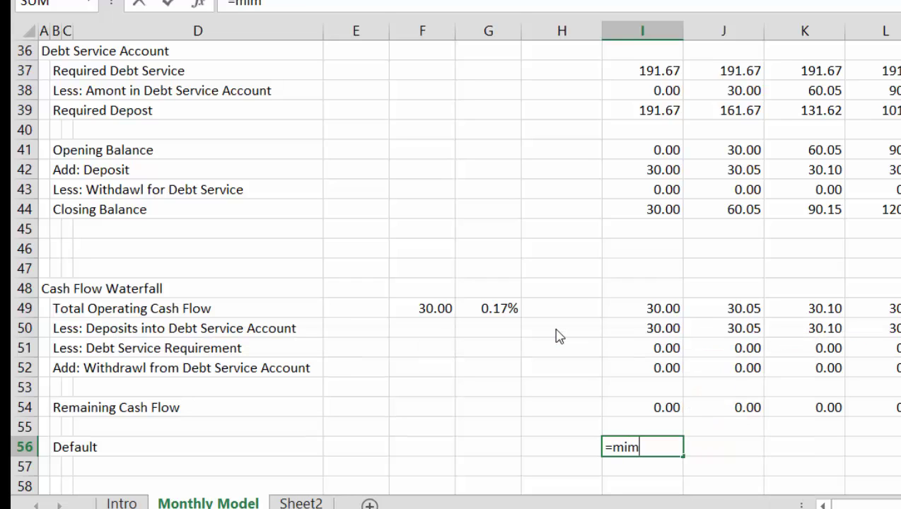
{"action": "key", "text": "BackSpace"}
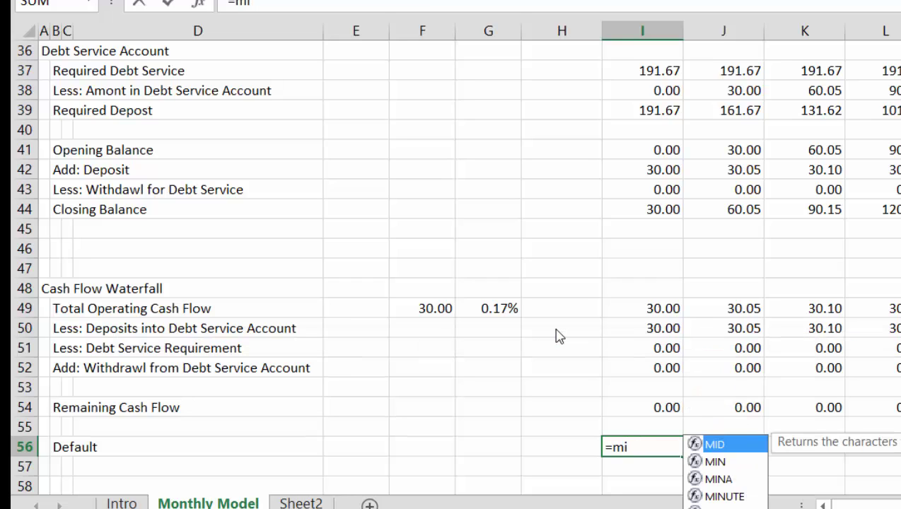
{"action": "type", "text": "n"}
{"action": "key", "text": "Tab"}
{"action": "key", "text": "Up"}
{"action": "key", "text": "Up"}
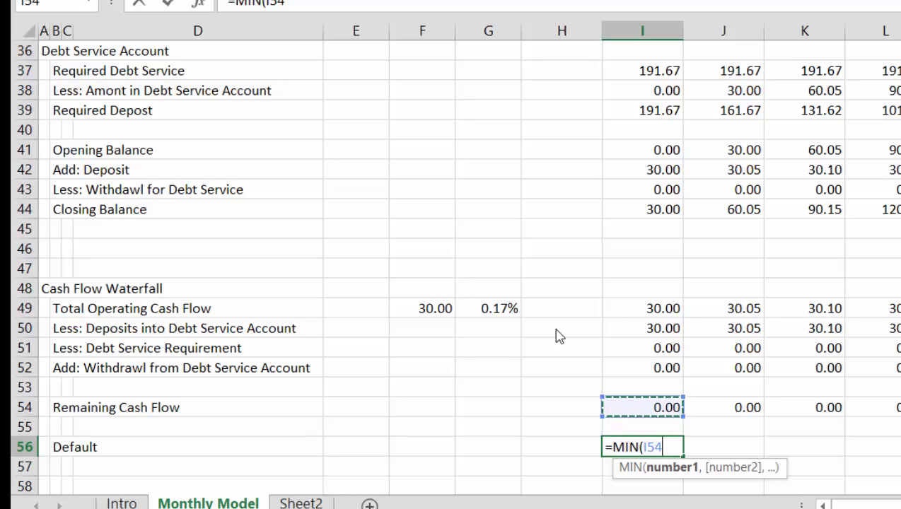
{"action": "key", "text": "BackSpace"}
{"action": "key", "text": "BackSpace"}
{"action": "key", "text": "BackSpace"}
{"action": "key", "text": "BackSpace"}
{"action": "key", "text": "BackSpace"}
{"action": "key", "text": "BackSpace"}
{"action": "key", "text": "BackSpace"}
{"action": "key", "text": "BackSpace"}
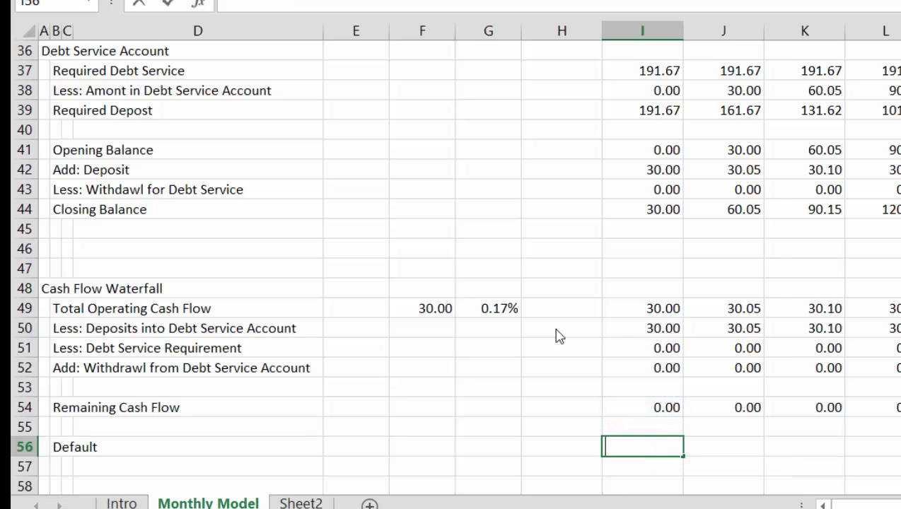
Enter =MAX(-I54,0) in I56 to calculate the default from negative remaining cash flow.
{"action": "type", "text": "=max("}
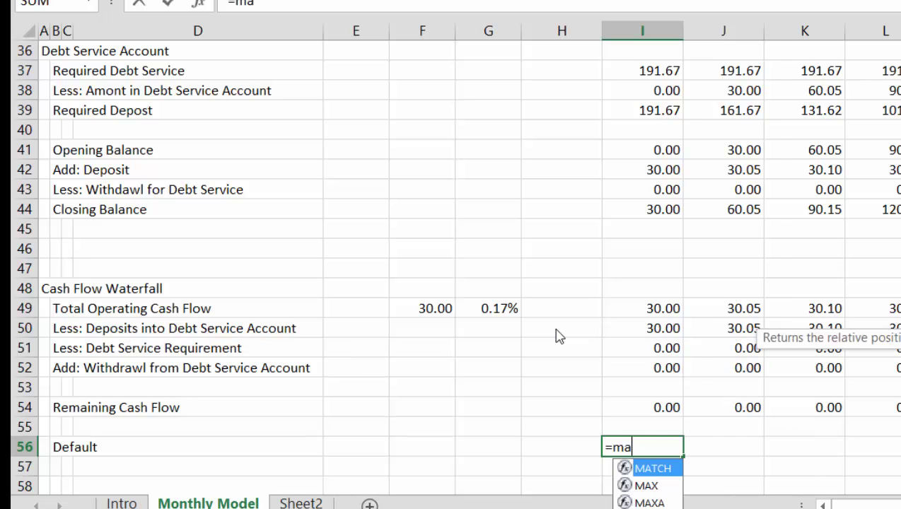
{"action": "key", "text": "Up"}
{"action": "key", "text": "Up"}
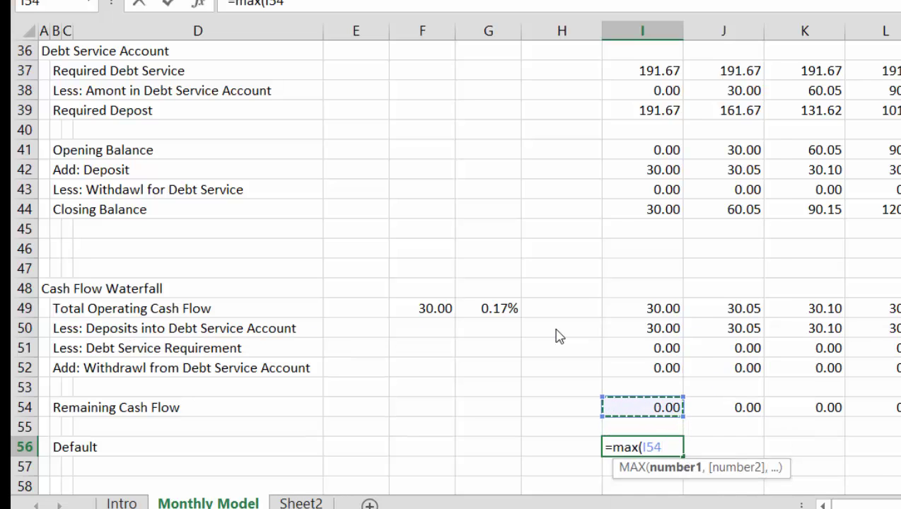
{"action": "key", "text": "BackSpace"}
{"action": "key", "text": "BackSpace"}
{"action": "key", "text": "BackSpace"}
{"action": "type", "text": "-"}
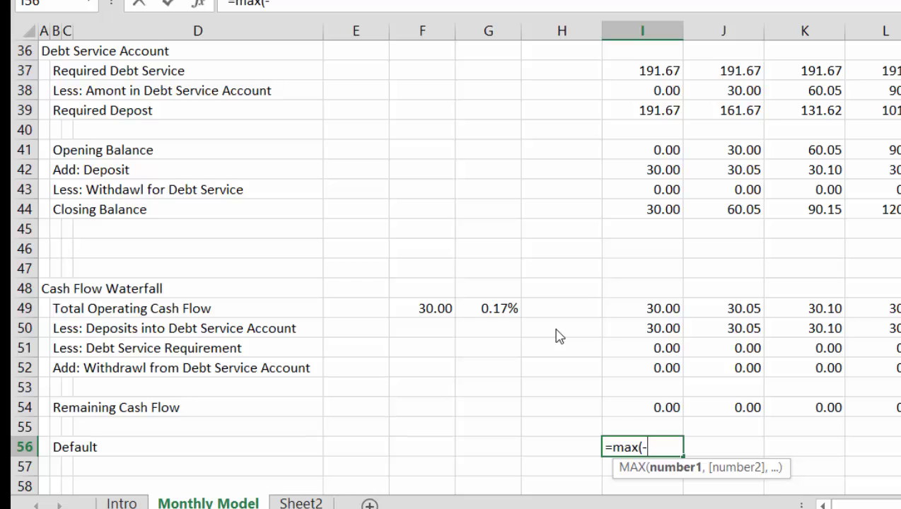
{"action": "key", "text": "Up"}
{"action": "key", "text": "Up"}
{"action": "type", "text": ",0)"}
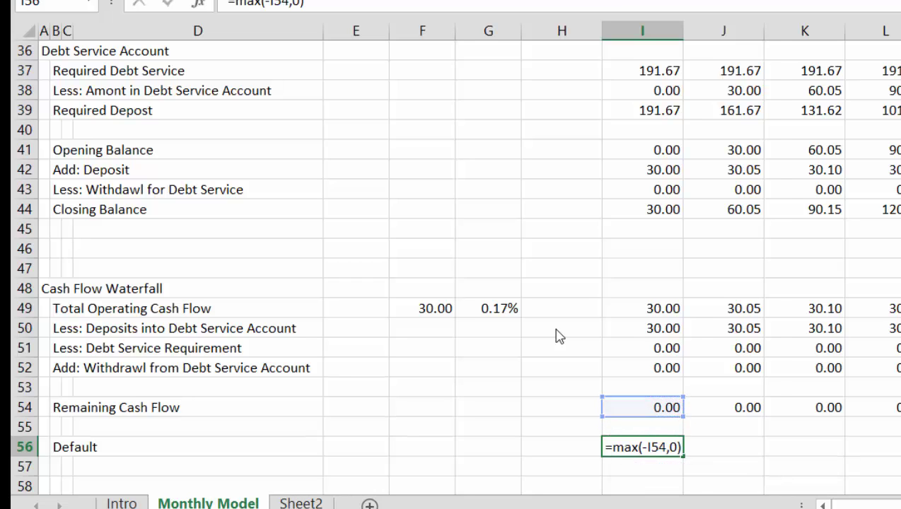
{"action": "key", "text": "Return"}
{"action": "key", "text": "Up"}
Examine the remaining cash flow along the monthly columns above the Default row and return to I56.
{"action": "key", "text": "Right"}
{"action": "key", "text": "Right"}
{"action": "key", "text": "Right"}
{"action": "key", "text": "Right"}
{"action": "key", "text": "Right"}
{"action": "key", "text": "Right"}
{"action": "key", "text": "Right"}
{"action": "key", "text": "Right"}
{"action": "key", "text": "Right"}
{"action": "key", "text": "Right"}
{"action": "key", "text": "Right"}
{"action": "key", "text": "Right"}
{"action": "key", "text": "Right"}
{"action": "key", "text": "Right"}
{"action": "key", "text": "Right"}
{"action": "key", "text": "Right"}
{"action": "key", "text": "Right"}
{"action": "key", "text": "Right"}
{"action": "key", "text": "Right"}
{"action": "key", "text": "Right"}
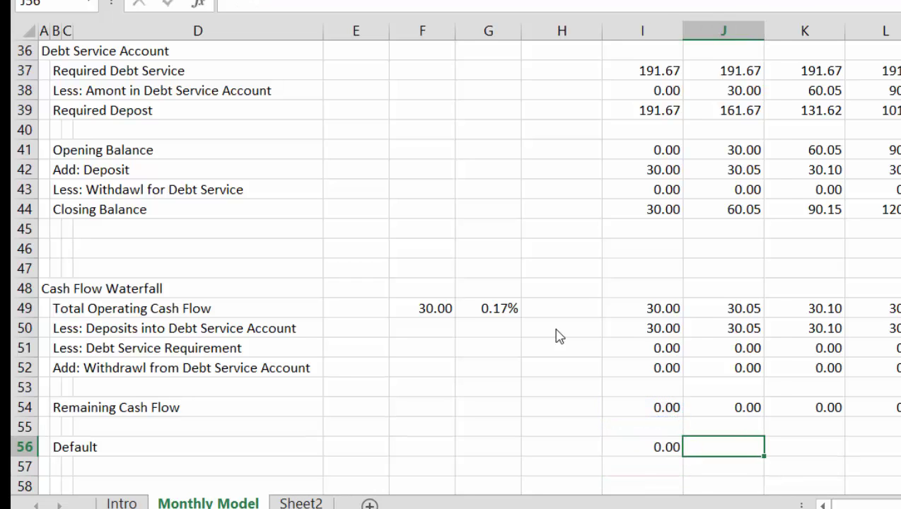
{"action": "key", "text": "Left"}
{"action": "key", "text": "Left"}
{"action": "key", "text": "Left"}
{"action": "key", "text": "Left"}
{"action": "key", "text": "Left"}
{"action": "key", "text": "Left"}
{"action": "key", "text": "Left"}
{"action": "key", "text": "Left"}
{"action": "key", "text": "Left"}
{"action": "key", "text": "Left"}
{"action": "key", "text": "Left"}
{"action": "key", "text": "Left"}
{"action": "key", "text": "Left"}
{"action": "key", "text": "Left"}
{"action": "key", "text": "Left"}
{"action": "key", "text": "Left"}
{"action": "key", "text": "Left"}
{"action": "key", "text": "Left"}
{"action": "key", "text": "Left"}
{"action": "key", "text": "Left"}
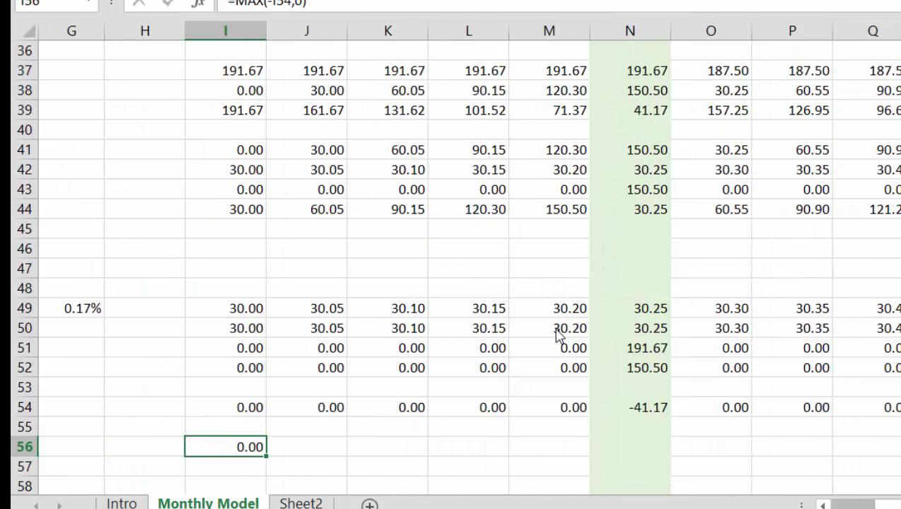
Fill the MAX default formula from I56 across the remaining months of row 56.
{"action": "key", "text": "Down"}
{"action": "key", "text": "ctrl+shift+Right"}
{"action": "key", "text": "ctrl+r"}
Check the default amounts against remaining cash flow along row 56 as far as column AM.
{"action": "key", "text": "Right"}
{"action": "key", "text": "Right"}
{"action": "key", "text": "Right"}
{"action": "key", "text": "Right"}
{"action": "key", "text": "Right"}
{"action": "key", "text": "Right"}
{"action": "key", "text": "Right"}
{"action": "key", "text": "Right"}
{"action": "key", "text": "Right"}
{"action": "key", "text": "Right"}
{"action": "key", "text": "Right"}
{"action": "key", "text": "Right"}
{"action": "key", "text": "Right"}
{"action": "key", "text": "Right"}
{"action": "key", "text": "Right"}
{"action": "key", "text": "Right"}
{"action": "key", "text": "Right"}
{"action": "key", "text": "Right"}
{"action": "key", "text": "Right"}
{"action": "key", "text": "Right"}
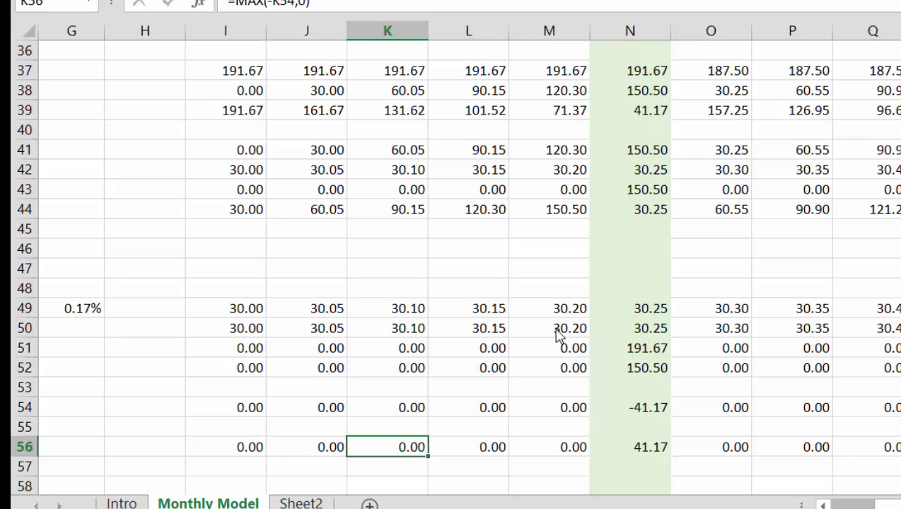
{"action": "key", "text": "Right"}
{"action": "key", "text": "Right"}
{"action": "key", "text": "Right"}
{"action": "key", "text": "Right"}
{"action": "key", "text": "Right"}
{"action": "key", "text": "Right"}
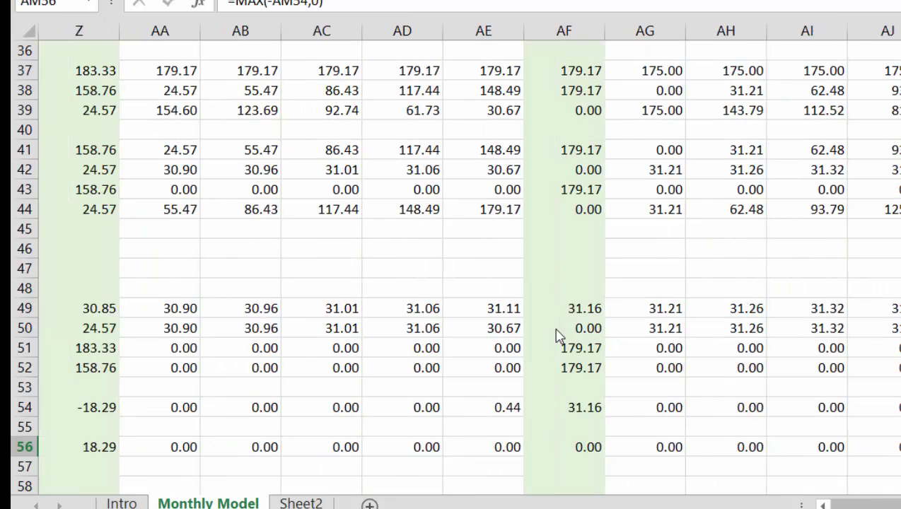
Examine the default amounts against remaining cash flow from the row 56 label across the months to column T.
{"action": "key", "text": "Left"}
{"action": "key", "text": "Left"}
{"action": "key", "text": "Left"}
{"action": "key", "text": "Left"}
{"action": "key", "text": "Left"}
{"action": "key", "text": "Left"}
{"action": "key", "text": "Left"}
{"action": "key", "text": "Left"}
{"action": "key", "text": "Left"}
{"action": "key", "text": "Left"}
{"action": "key", "text": "Left"}
{"action": "key", "text": "Left"}
{"action": "key", "text": "Left"}
{"action": "key", "text": "Left"}
{"action": "key", "text": "Left"}
{"action": "key", "text": "Left"}
{"action": "key", "text": "Left"}
{"action": "key", "text": "Left"}
{"action": "key", "text": "Left"}
{"action": "key", "text": "Left"}
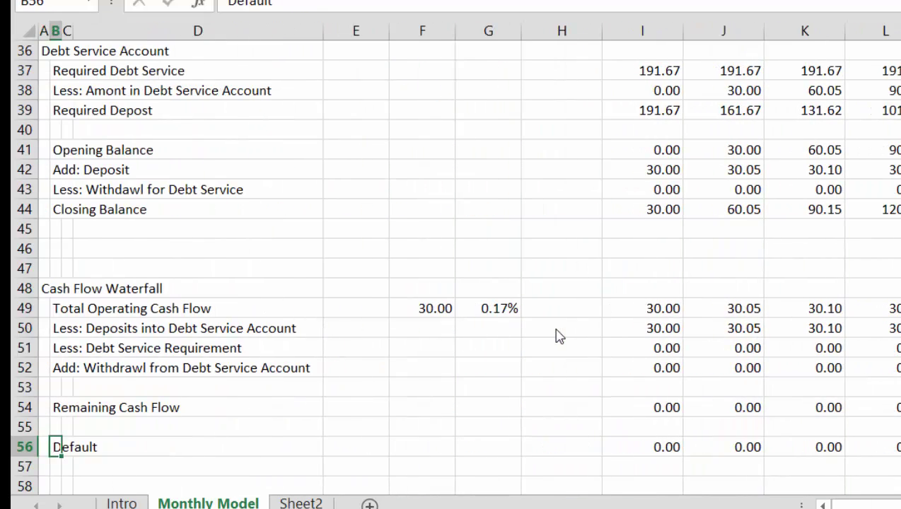
{"action": "key", "text": "Right"}
{"action": "key", "text": "Right"}
{"action": "key", "text": "Right"}
{"action": "key", "text": "Right"}
{"action": "key", "text": "Right"}
{"action": "key", "text": "Right"}
{"action": "key", "text": "Right"}
{"action": "key", "text": "Right"}
{"action": "key", "text": "Right"}
{"action": "key", "text": "Right"}
{"action": "key", "text": "Right"}
{"action": "key", "text": "Right"}
{"action": "key", "text": "Right"}
{"action": "key", "text": "Right"}
{"action": "key", "text": "Right"}
{"action": "key", "text": "Right"}
{"action": "key", "text": "Right"}
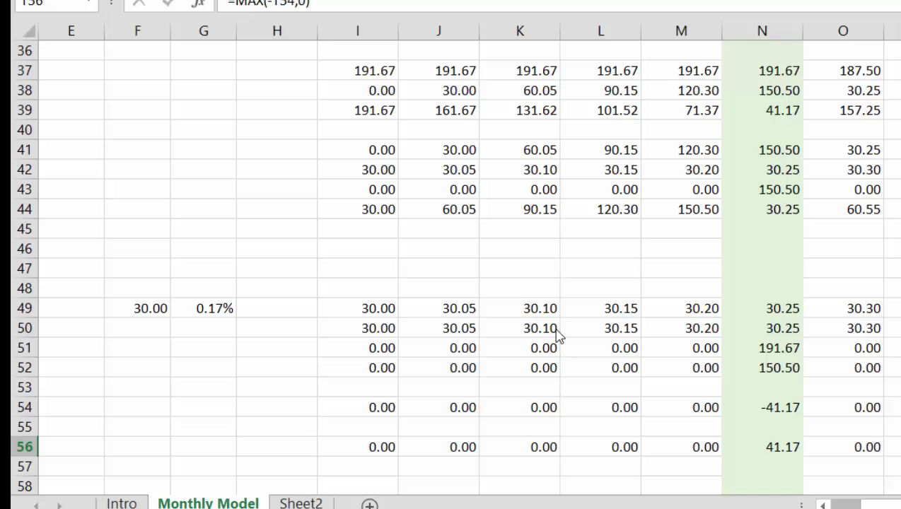
{"action": "key", "text": "Right"}
{"action": "key", "text": "Right"}
{"action": "key", "text": "Right"}
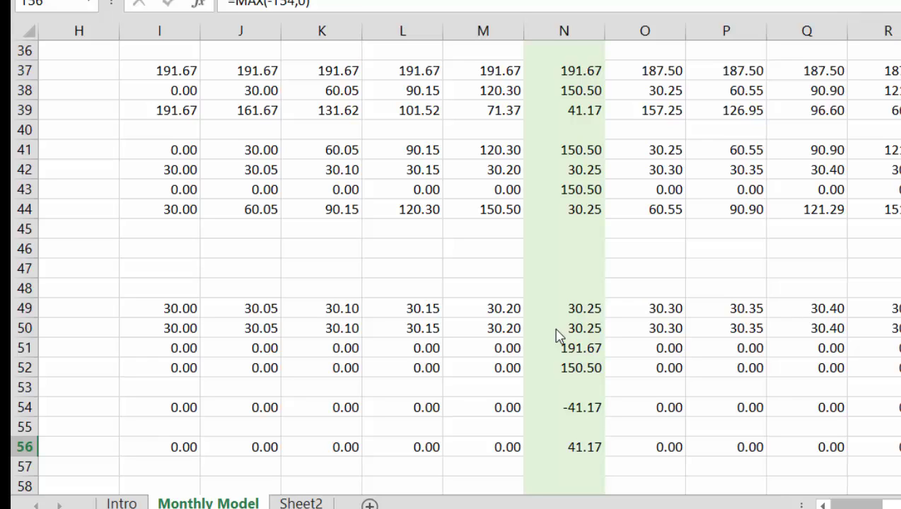
Examine the debt service account's opening balance, deposit and withdrawal rows back to column M.
{"action": "key", "text": "Up"}
{"action": "key", "text": "Up"}
{"action": "key", "text": "Up"}
{"action": "key", "text": "Up"}
{"action": "key", "text": "Up"}
{"action": "key", "text": "Up"}
{"action": "key", "text": "Up"}
{"action": "key", "text": "Up"}
{"action": "key", "text": "Up"}
{"action": "key", "text": "Up"}
{"action": "key", "text": "Up"}
{"action": "key", "text": "Up"}
{"action": "key", "text": "Up"}
{"action": "key", "text": "Up"}
{"action": "key", "text": "Left"}
{"action": "key", "text": "Left"}
{"action": "key", "text": "Left"}
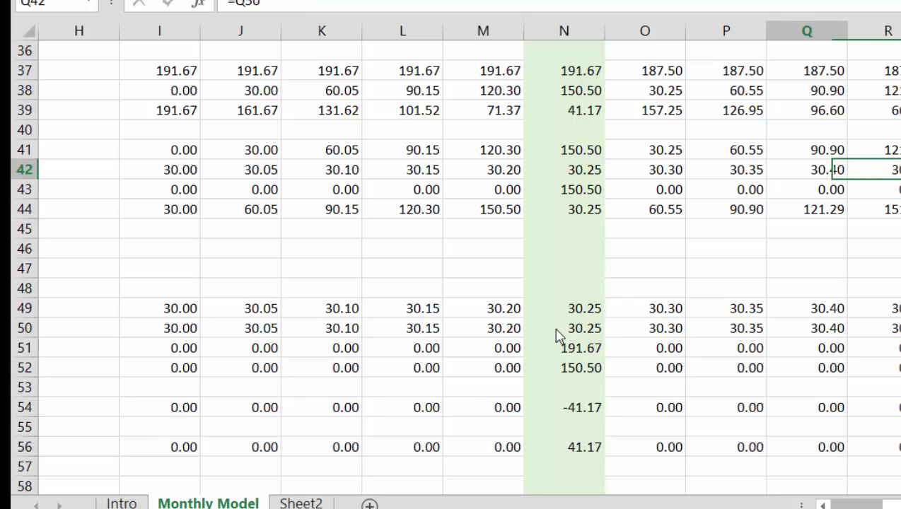
{"action": "key", "text": "Left"}
{"action": "key", "text": "Left"}
{"action": "key", "text": "Left"}
{"action": "key", "text": "Left"}
{"action": "key", "text": "Down"}
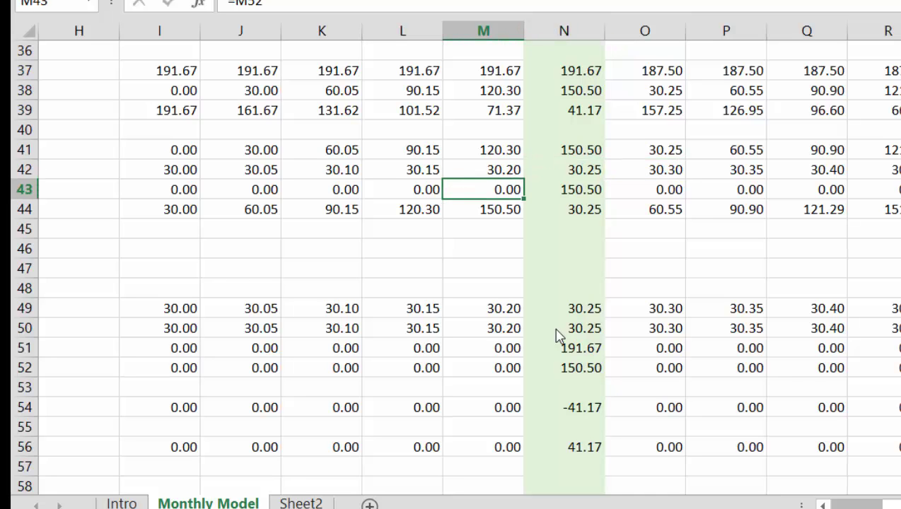
{"action": "key", "text": "Up"}
{"action": "key", "text": "Up"}
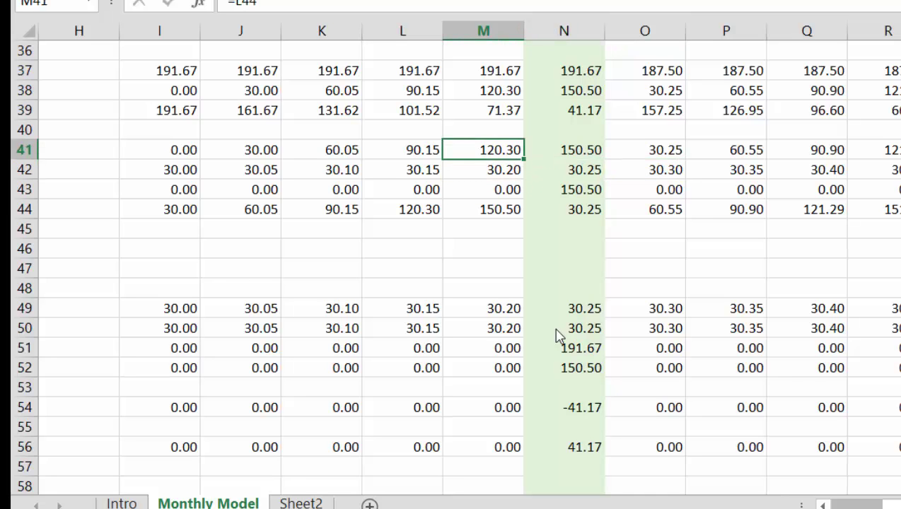
Insert five blank rows at row 36, above the Debt Service Account heading.
{"action": "key", "text": "Left"}
{"action": "key", "text": "Left"}
{"action": "key", "text": "Left"}
{"action": "key", "text": "Left"}
{"action": "key", "text": "Left"}
{"action": "key", "text": "Left"}
{"action": "key", "text": "Left"}
{"action": "key", "text": "Left"}
{"action": "key", "text": "Left"}
{"action": "key", "text": "Left"}
{"action": "key", "text": "Left"}
{"action": "key", "text": "Left"}
{"action": "key", "text": "shift+Down"}
{"action": "key", "text": "shift+Down"}
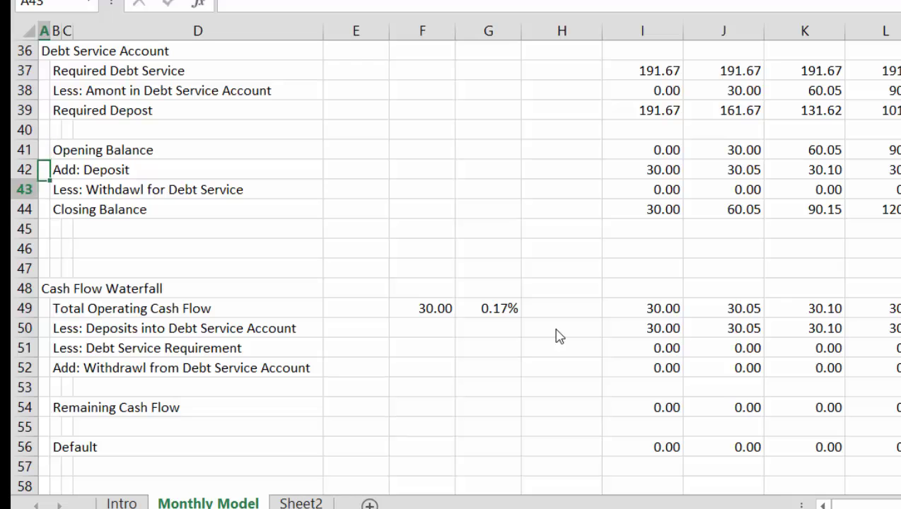
{"action": "key", "text": "shift+Up"}
{"action": "key", "text": "Up"}
{"action": "key", "text": "Up"}
{"action": "key", "text": "Up"}
{"action": "key", "text": "Up"}
{"action": "key", "text": "Up"}
{"action": "key", "text": "Up"}
{"action": "key", "text": "Up"}
{"action": "key", "text": "Up"}
{"action": "key", "text": "Up"}
{"action": "key", "text": "Up"}
{"action": "key", "text": "Up"}
{"action": "key", "text": "Up"}
{"action": "key", "text": "Up"}
{"action": "key", "text": "Up"}
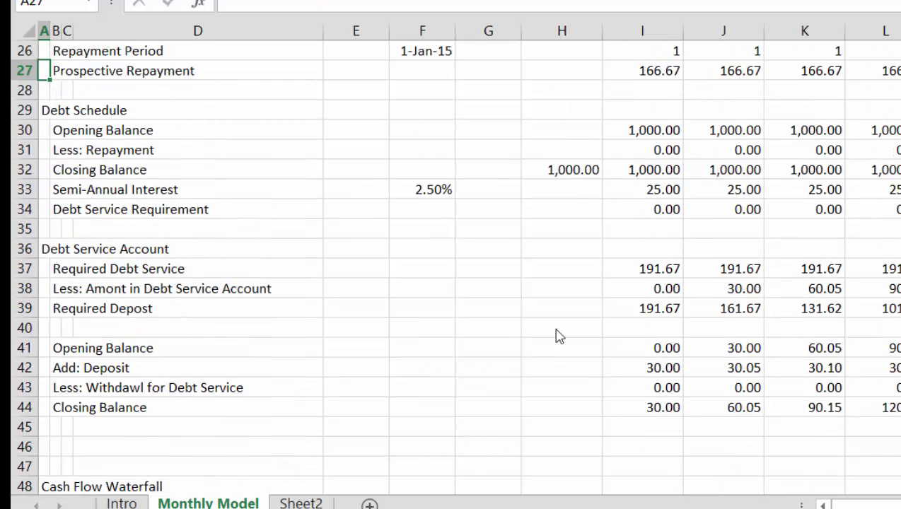
{"action": "key", "text": "Down"}
{"action": "key", "text": "Down"}
{"action": "key", "text": "Down"}
{"action": "key", "text": "Down"}
{"action": "key", "text": "Down"}
{"action": "key", "text": "Down"}
{"action": "key", "text": "Down"}
{"action": "key", "text": "Down"}
{"action": "key", "text": "Down"}
{"action": "key", "text": "shift+space"}
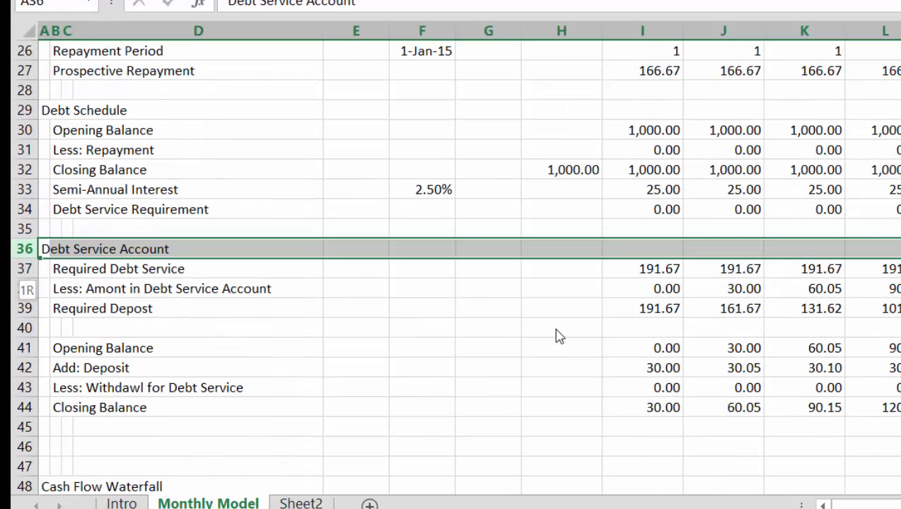
{"action": "key", "text": "shift+Down"}
{"action": "key", "text": "shift+Down"}
{"action": "key", "text": "shift+Down"}
{"action": "key", "text": "shift+Down"}
{"action": "key", "text": "ctrl+shift+plus"}
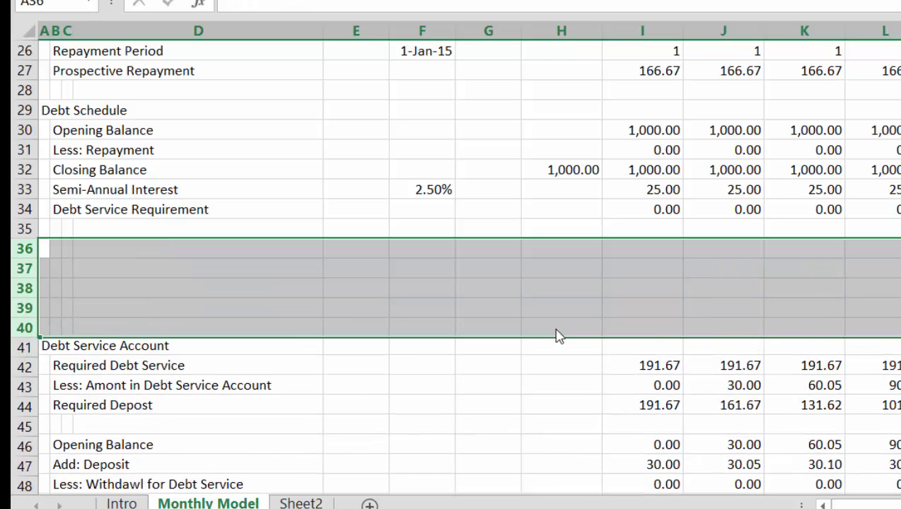
Enter the section heading Defaulted Debt in A36 and the label Opening Balance in B37.
{"action": "key", "text": "Right"}
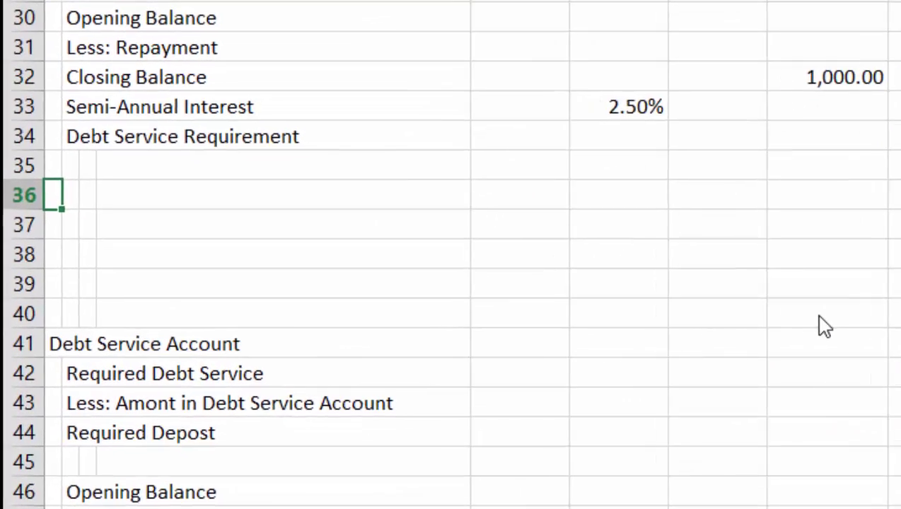
{"action": "type", "text": "Defau"}
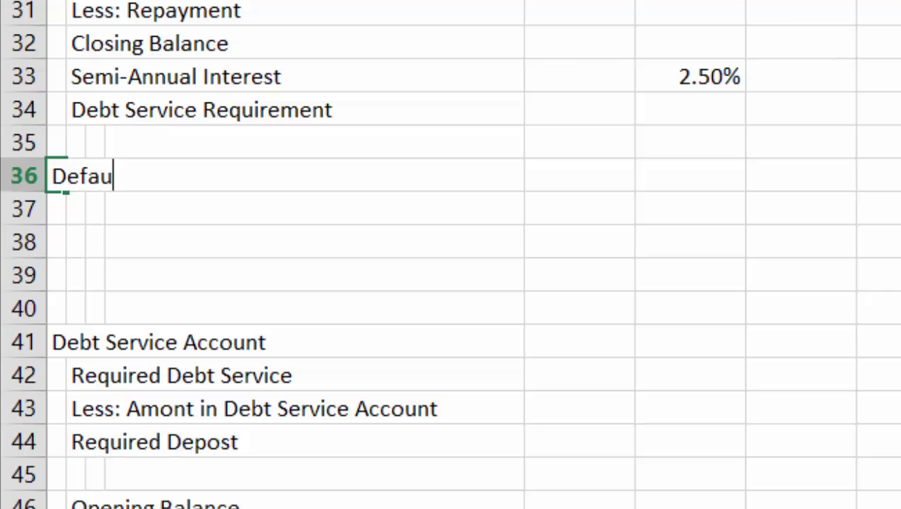
{"action": "type", "text": "lted Debt"}
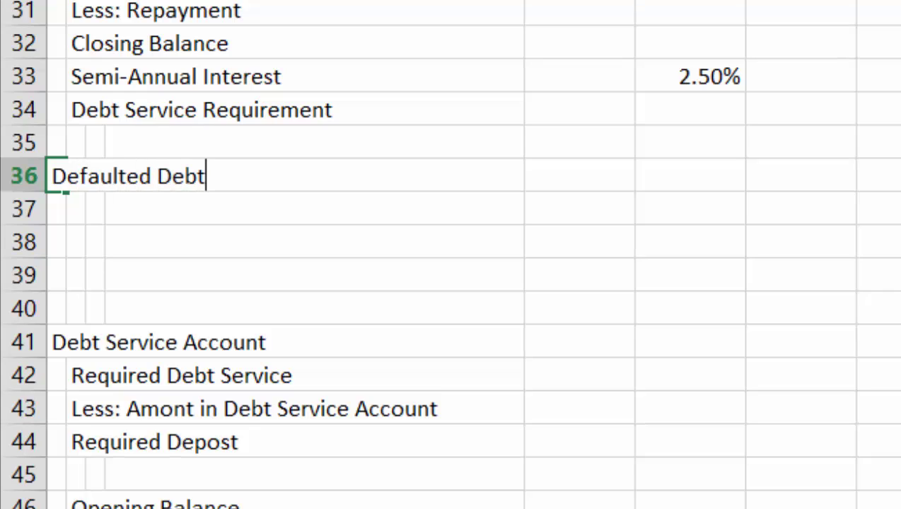
{"action": "key", "text": "Return"}
{"action": "key", "text": "Right"}
{"action": "type", "text": "Op"}
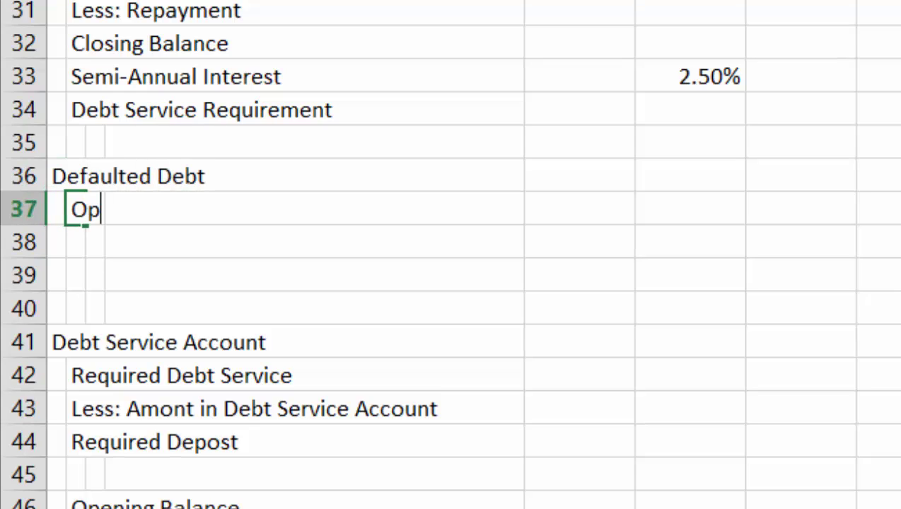
{"action": "type", "text": "ening Balanc"}
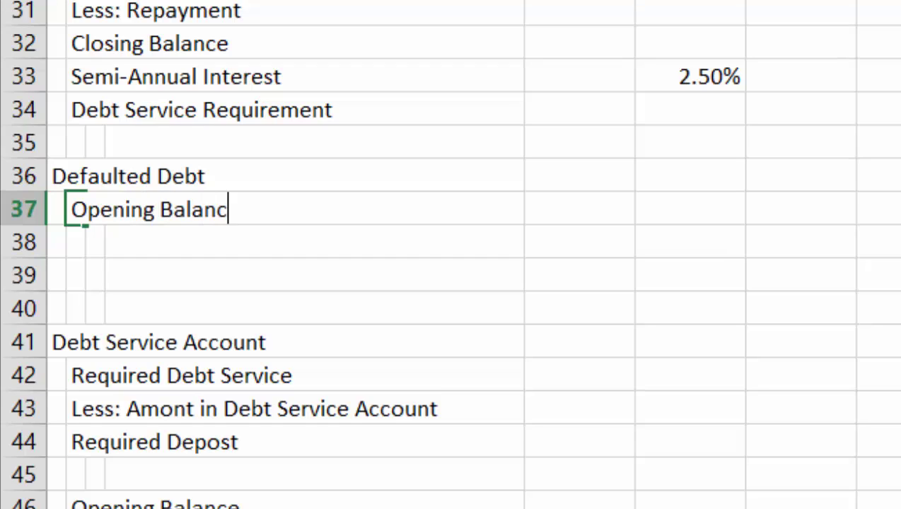
{"action": "type", "text": "e"}
{"action": "key", "text": "Return"}
Label B38 as "Add: Defaluts" and B39 as "Less: Repayments of Defaults" in the Defaulted Debt section.
{"action": "type", "text": "Add"}
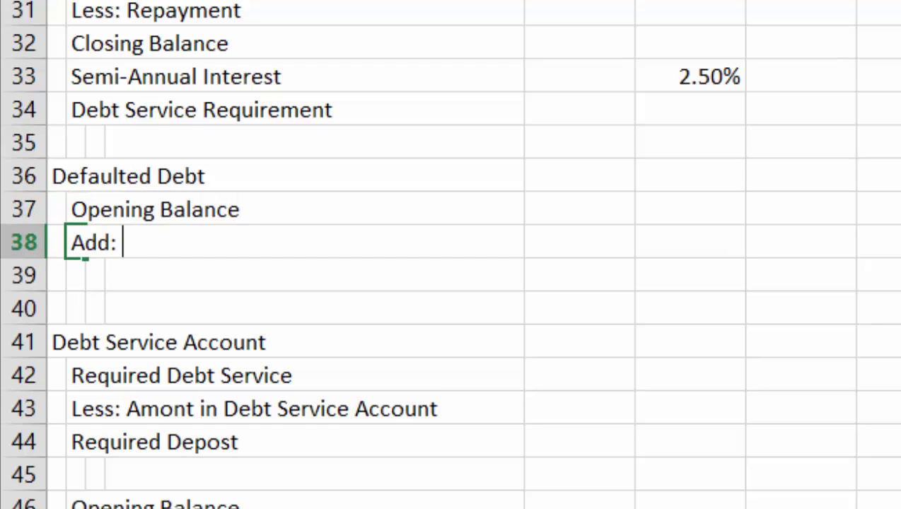
{"action": "type", "text": ": Der"}
{"action": "key", "text": "BackSpace"}
{"action": "type", "text": "falus"}
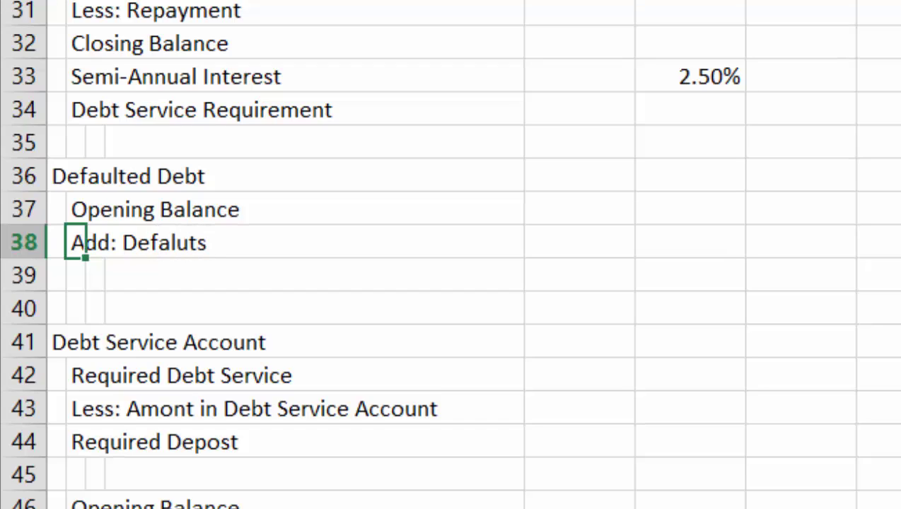
{"action": "key", "text": "Return"}
{"action": "type", "text": "Less"}
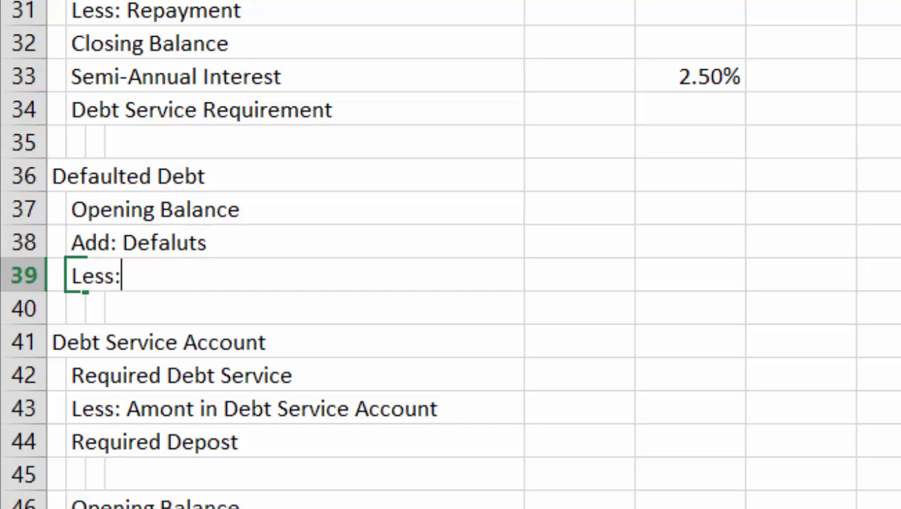
{"action": "type", "text": ": REp"}
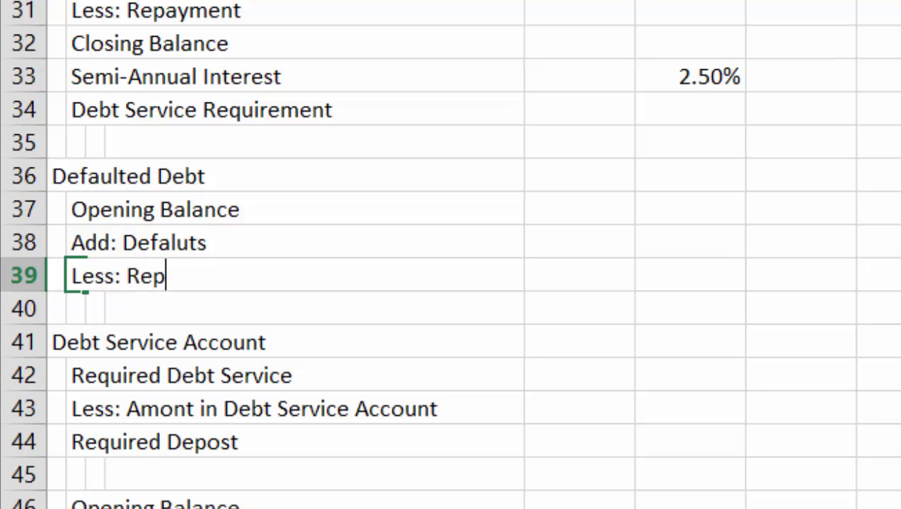
{"action": "type", "text": "ayments of"}
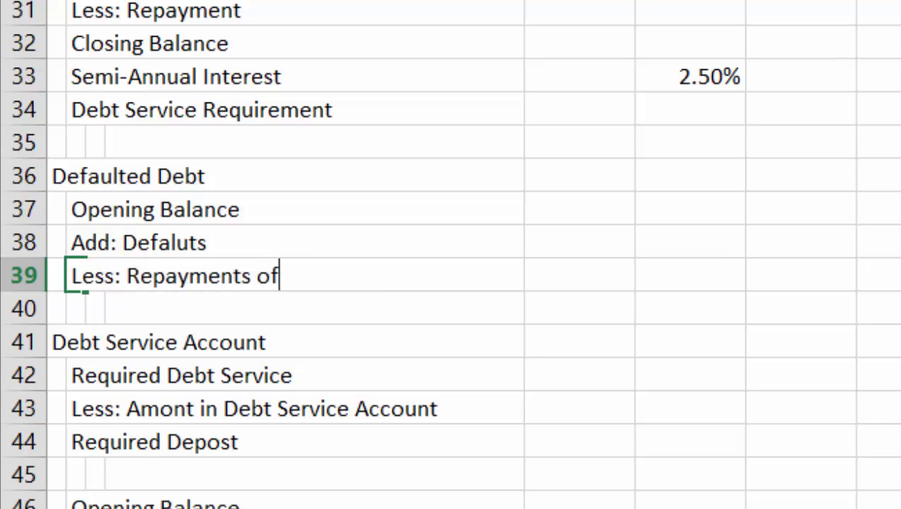
{"action": "type", "text": " Defau"}
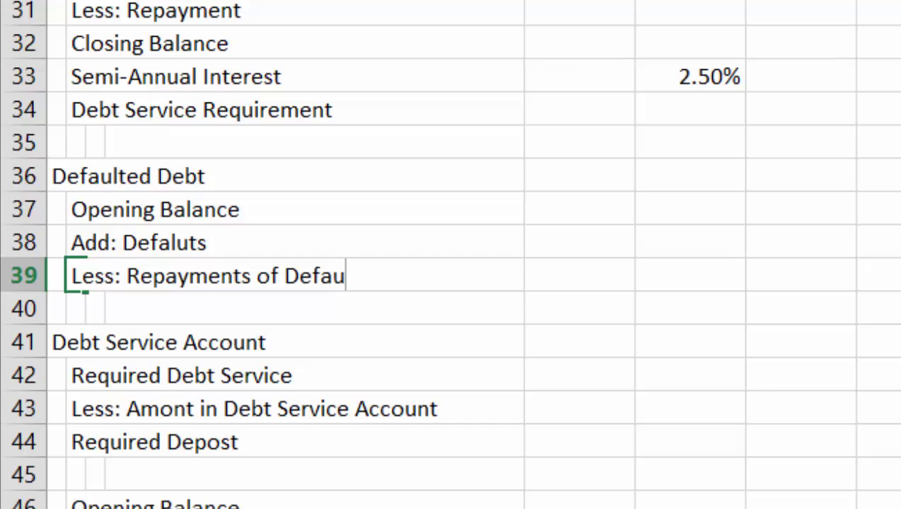
{"action": "type", "text": "lts"}
{"action": "key", "text": "Return"}
Insert two more blank rows at row 40 and enter the label Closing Balance in B40.
{"action": "key", "text": "shift+space"}
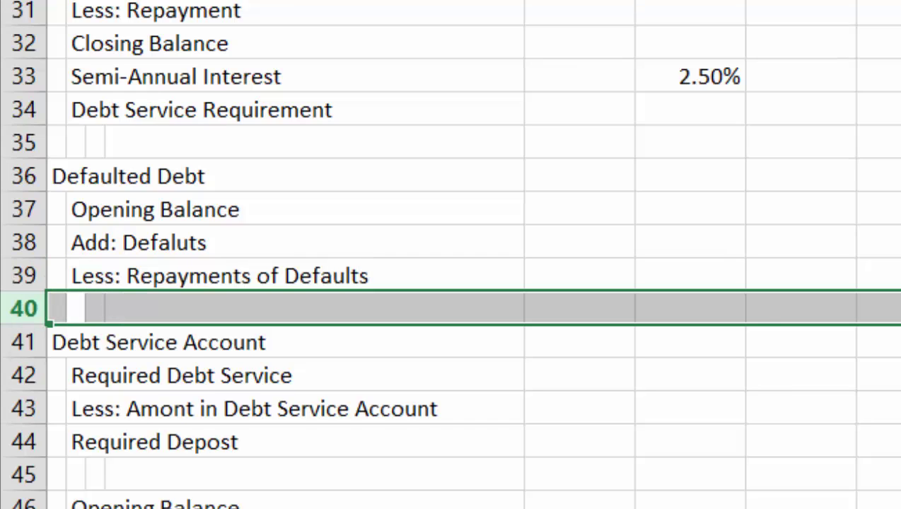
{"action": "key", "text": "ctrl+shift+equal"}
{"action": "key", "text": "ctrl+shift+equal"}
{"action": "key", "text": "shift+BackSpace"}
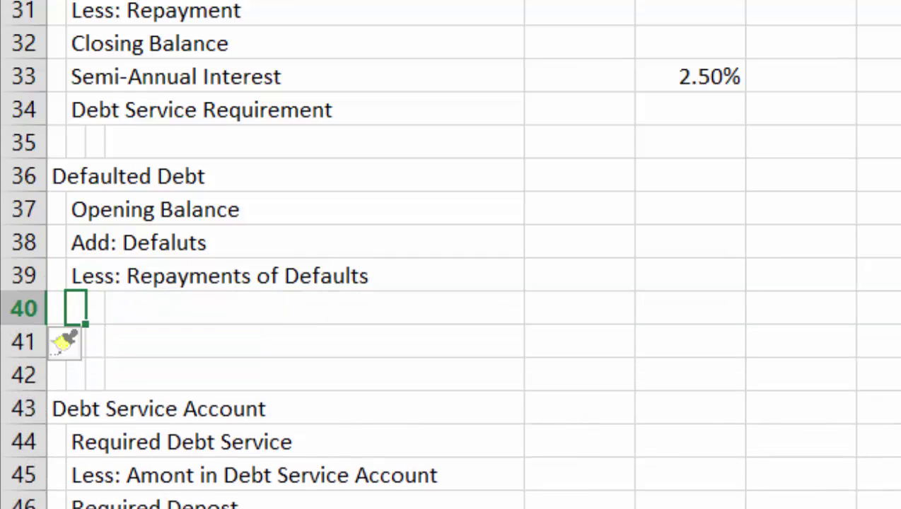
{"action": "type", "text": "Clo"}
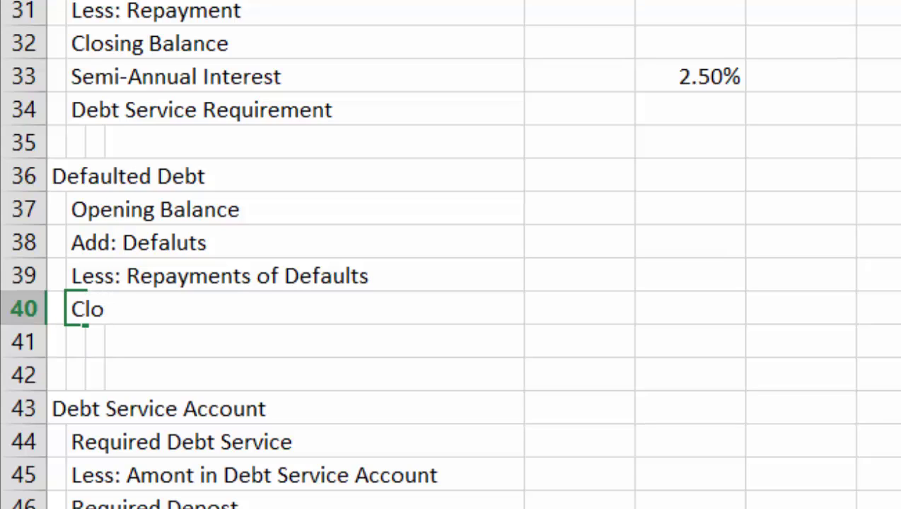
{"action": "type", "text": "sing"}
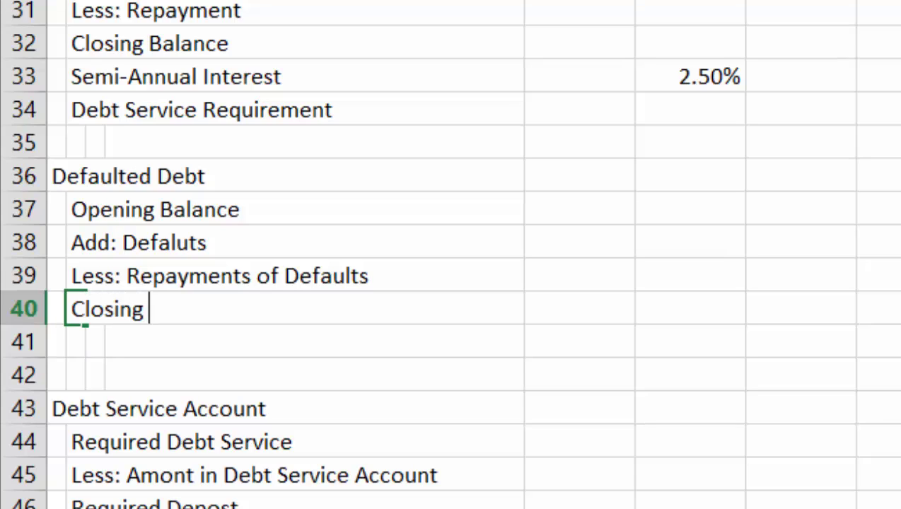
{"action": "type", "text": " Ba"}
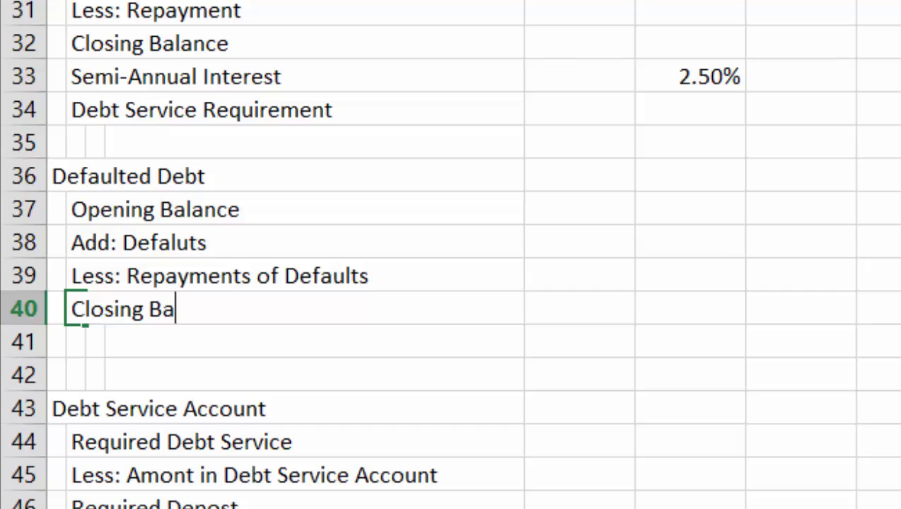
{"action": "type", "text": "lance"}
{"action": "key", "text": "Return"}
Enter the label Interest in B41, below the defaulted debt's Closing Balance.
{"action": "type", "text": "I"}
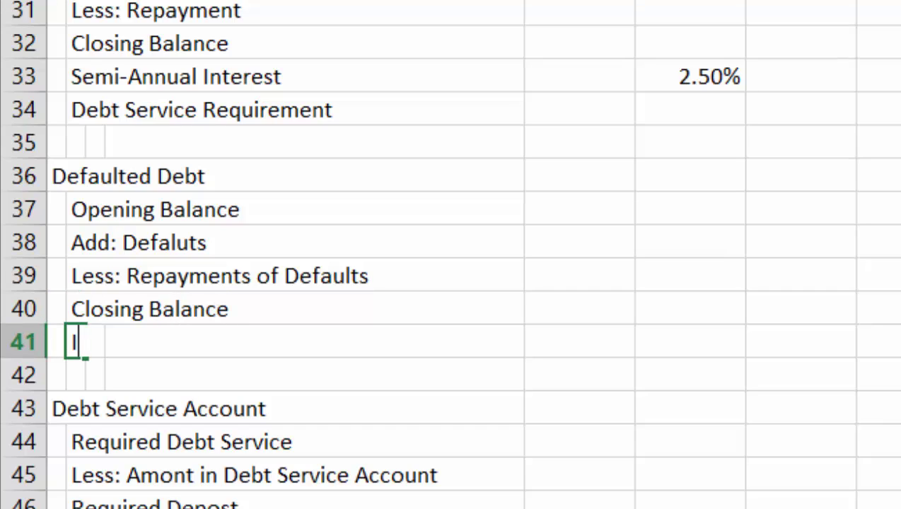
{"action": "type", "text": "nttere"}
{"action": "key", "text": "BackSpace"}
{"action": "key", "text": "BackSpace"}
{"action": "key", "text": "BackSpace"}
{"action": "key", "text": "BackSpace"}
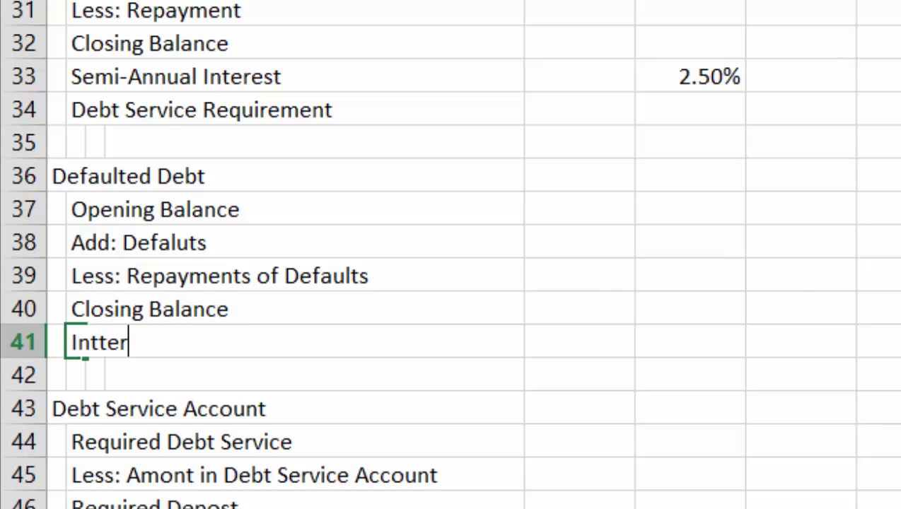
{"action": "type", "text": "erest"}
{"action": "key", "text": "Return"}
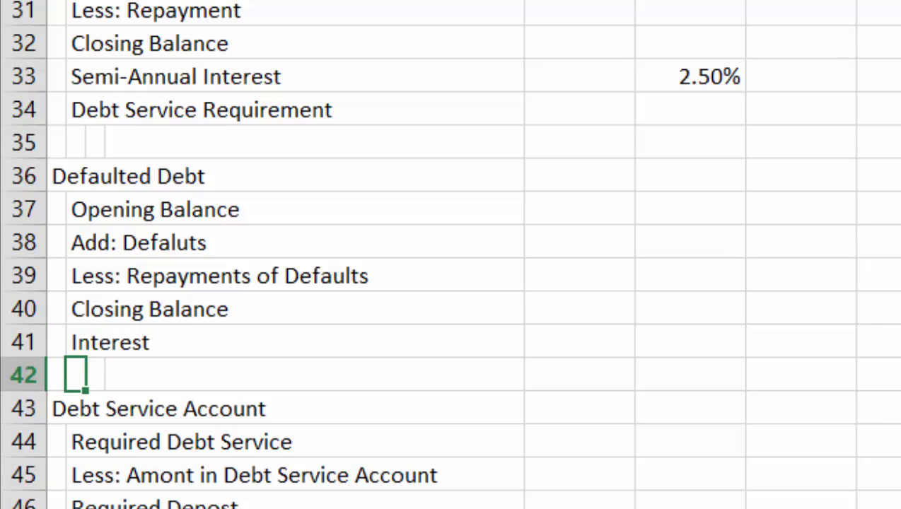
Link the defaulted debt's Interest rate in F41 to the Semi-Annual Interest rate in F33.
{"action": "key", "text": "Up"}
{"action": "key", "text": "Right"}
{"action": "key", "text": "Right"}
{"action": "key", "text": "Right"}
{"action": "key", "text": "Right"}
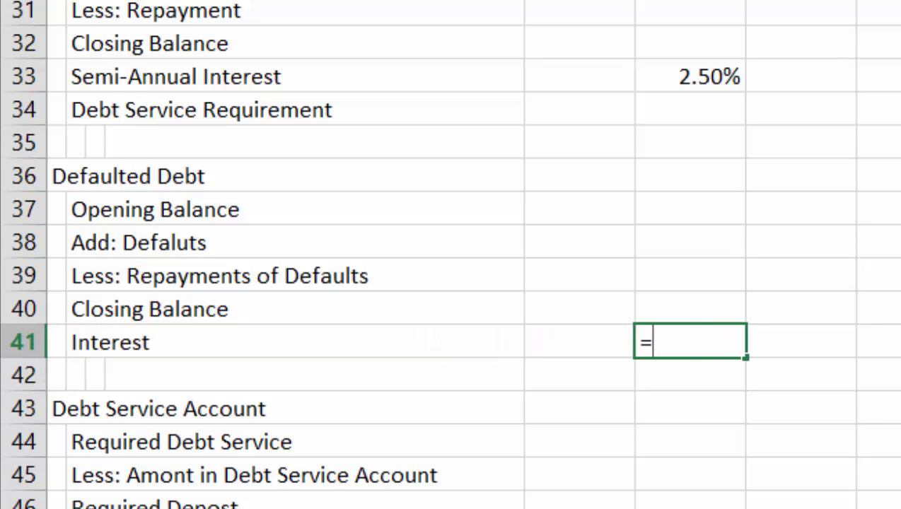
{"action": "type", "text": "="}
{"action": "key", "text": "Up"}
{"action": "key", "text": "Up"}
{"action": "key", "text": "Up"}
{"action": "key", "text": "Up"}
{"action": "key", "text": "Up"}
{"action": "key", "text": "Up"}
{"action": "key", "text": "Up"}
{"action": "key", "text": "Up"}
{"action": "key", "text": "Return"}
{"action": "key", "text": "Up"}
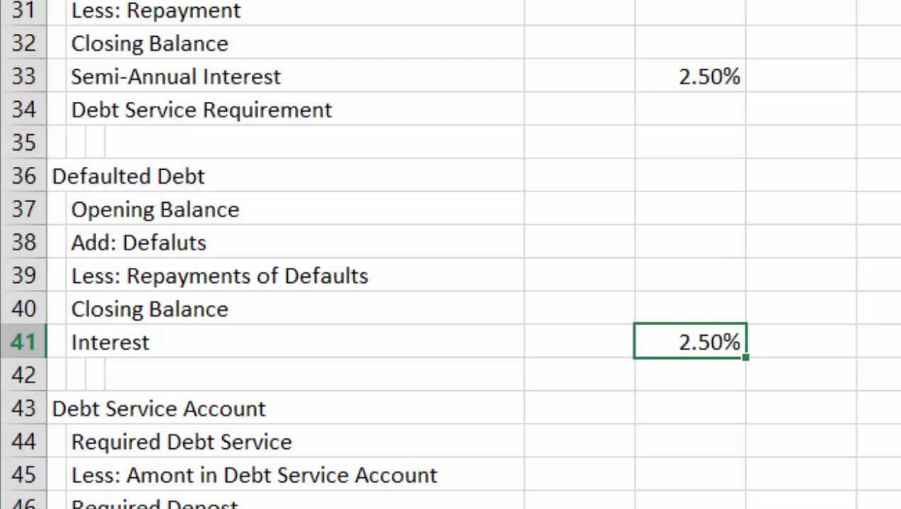
Set the first month's defaulted debt Opening Balance in I37 to the previous period's Closing Balance with =H40.
{"action": "key", "text": "Up"}
{"action": "key", "text": "Up"}
{"action": "key", "text": "Up"}
{"action": "key", "text": "Up"}
{"action": "key", "text": "Right"}
{"action": "key", "text": "Right"}
{"action": "key", "text": "Right"}
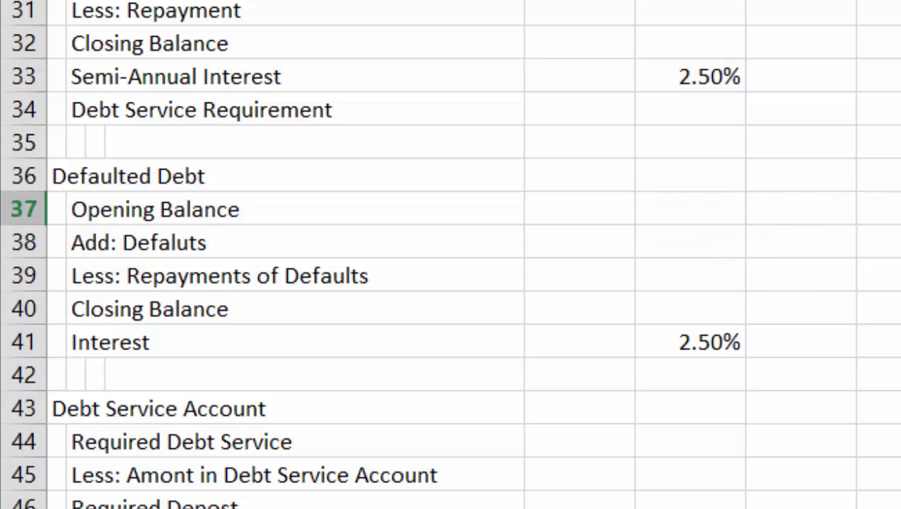
{"action": "type", "text": "="}
{"action": "key", "text": "Left"}
{"action": "key", "text": "Down"}
{"action": "key", "text": "Down"}
{"action": "key", "text": "Down"}
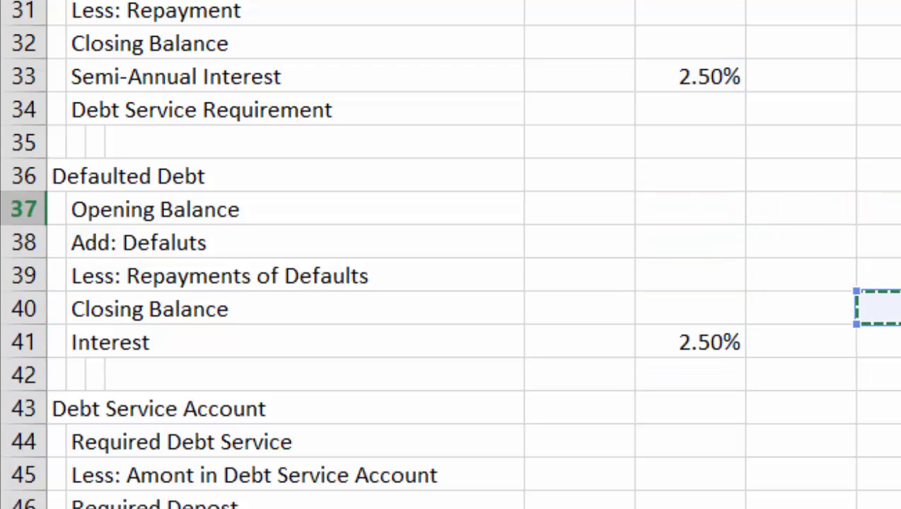
{"action": "key", "text": "Return"}
{"action": "key", "text": "Up"}
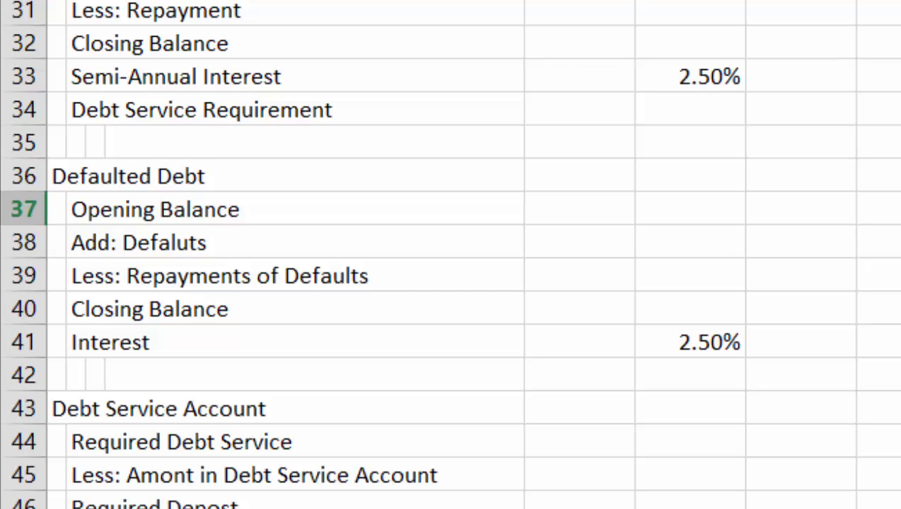
{"action": "key", "text": "shift+Down"}
{"action": "key", "text": "shift+Down"}
{"action": "key", "text": "shift+Down"}
{"action": "key", "text": "shift+Down"}
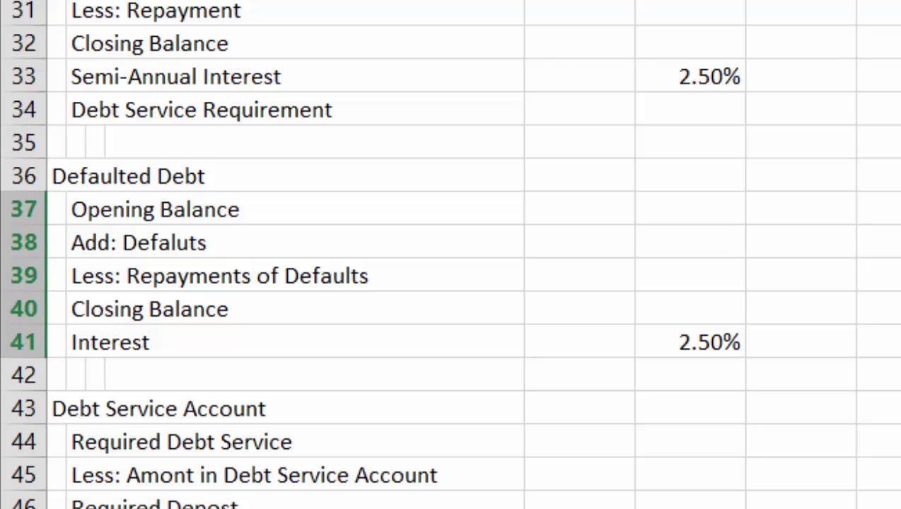
Link the first month's "Add: Defaluts" in I38 to the Default line in row 63 of the Cash Flow Waterfall.
{"action": "key", "text": "Down"}
{"action": "type", "text": "="}
{"action": "key", "text": "Down"}
{"action": "key", "text": "Down"}
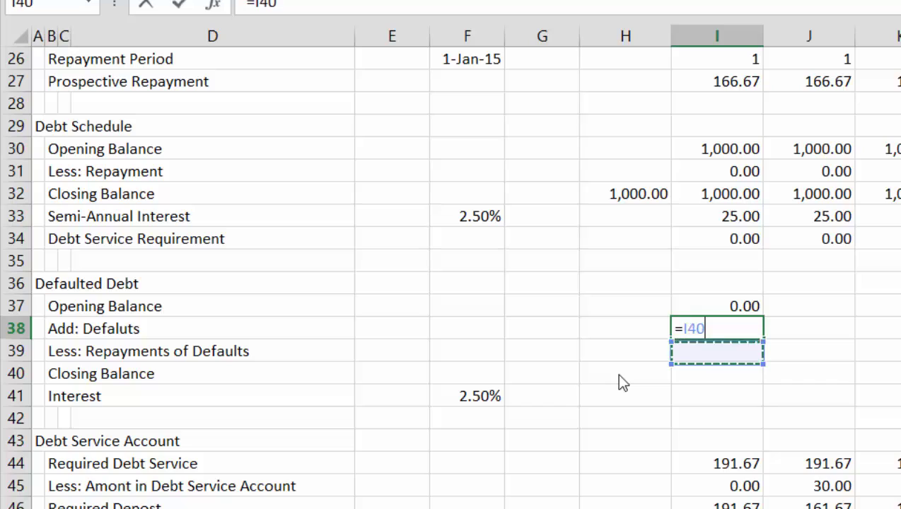
{"action": "key", "text": "Down"}
{"action": "key", "text": "Down"}
{"action": "key", "text": "Down"}
{"action": "key", "text": "Down"}
{"action": "key", "text": "Down"}
{"action": "key", "text": "Down"}
{"action": "key", "text": "Down"}
{"action": "key", "text": "Down"}
{"action": "key", "text": "Down"}
{"action": "key", "text": "Down"}
{"action": "key", "text": "Down"}
{"action": "key", "text": "Down"}
{"action": "key", "text": "Down"}
{"action": "key", "text": "Down"}
{"action": "key", "text": "Down"}
{"action": "key", "text": "Down"}
{"action": "key", "text": "Down"}
{"action": "key", "text": "Down"}
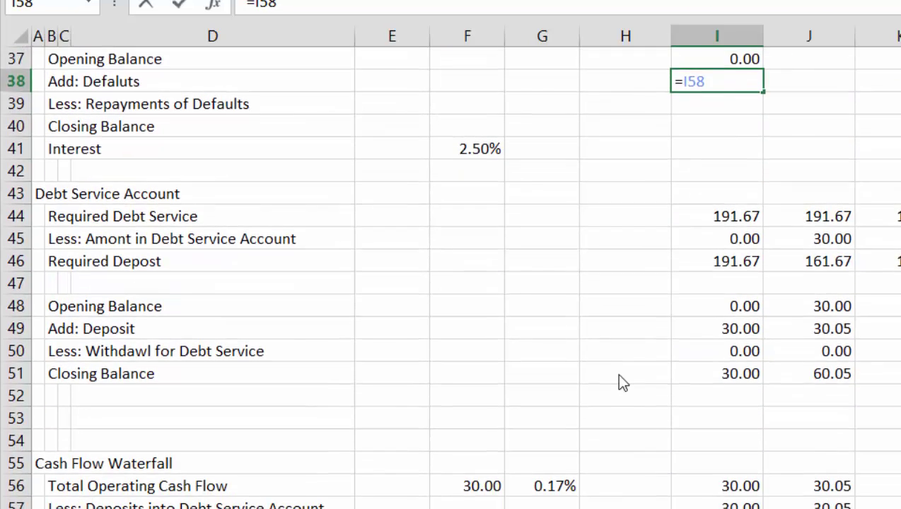
{"action": "key", "text": "Down"}
{"action": "key", "text": "Down"}
{"action": "key", "text": "Down"}
{"action": "key", "text": "Down"}
{"action": "key", "text": "Down"}
{"action": "key", "text": "Down"}
{"action": "key", "text": "Down"}
{"action": "key", "text": "Up"}
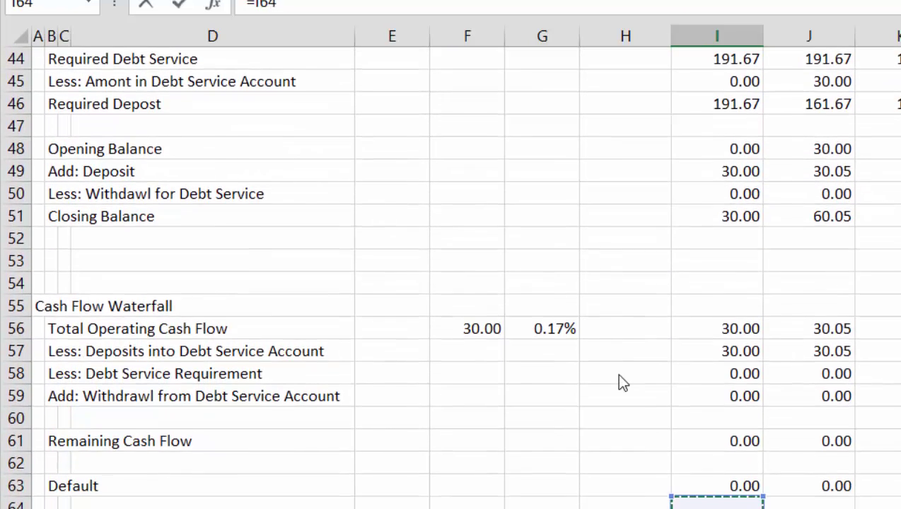
{"action": "key", "text": "Up"}
{"action": "key", "text": "Return"}
Calculate the defaulted debt's Closing Balance in I40 as opening balance plus defaults minus repayments, =I37+I38-I39.
{"action": "key", "text": "Up"}
{"action": "key", "text": "Up"}
{"action": "key", "text": "Up"}
{"action": "key", "text": "Up"}
{"action": "key", "text": "Up"}
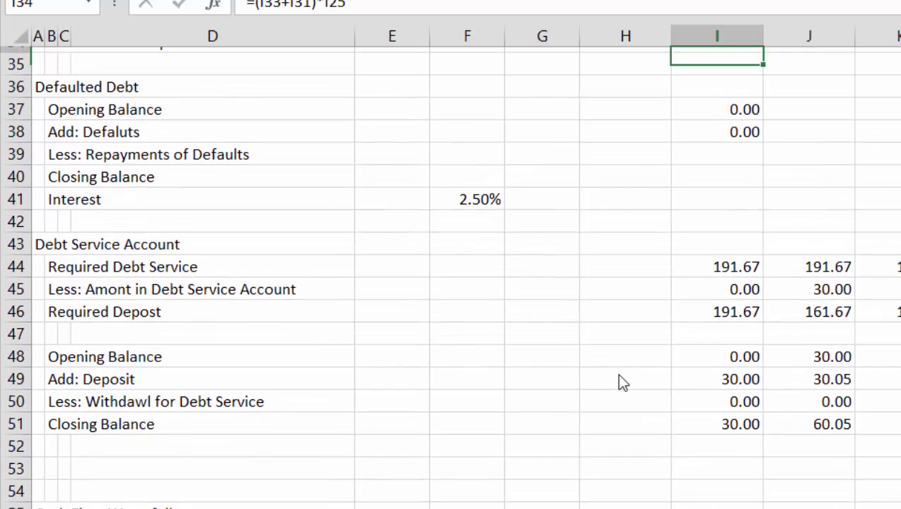
{"action": "key", "text": "Down"}
{"action": "key", "text": "Down"}
{"action": "key", "text": "Down"}
{"action": "key", "text": "Down"}
{"action": "key", "text": "Down"}
{"action": "key", "text": "Down"}
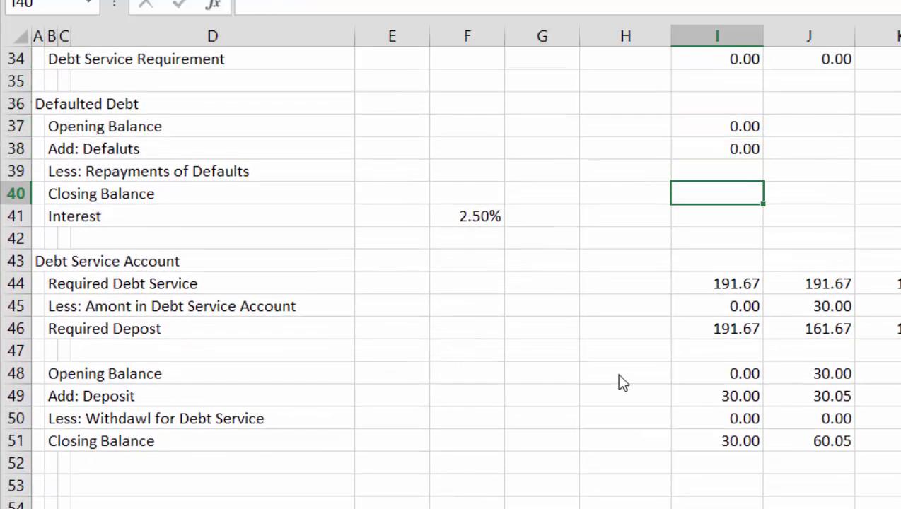
{"action": "type", "text": "="}
{"action": "key", "text": "Up"}
{"action": "key", "text": "Up"}
{"action": "key", "text": "Up"}
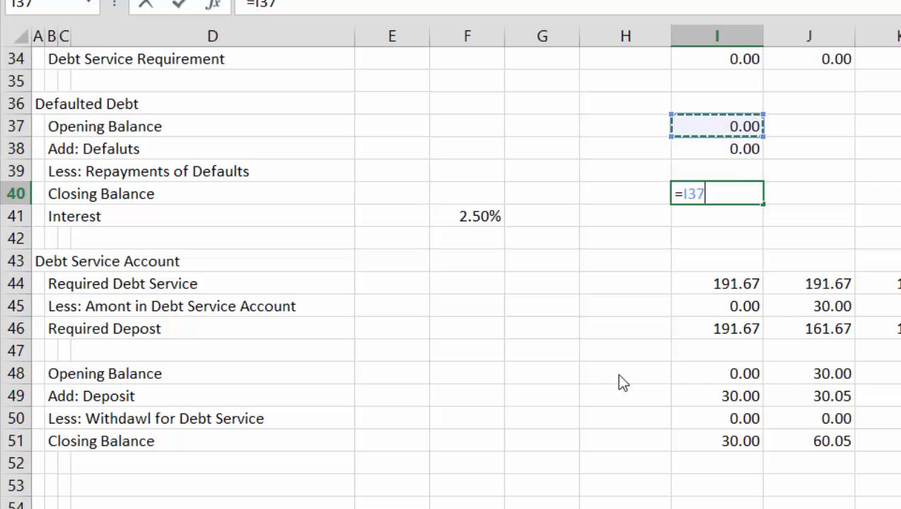
{"action": "type", "text": "+"}
{"action": "key", "text": "Up"}
{"action": "key", "text": "Up"}
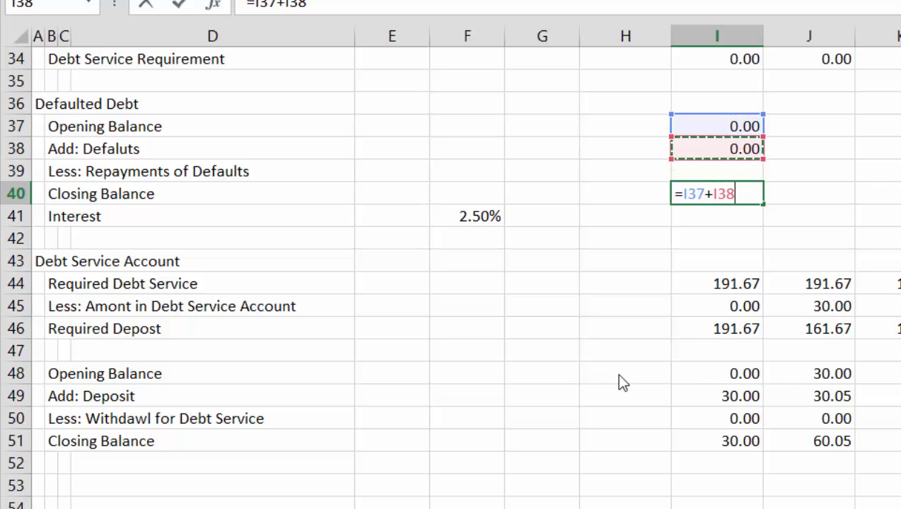
{"action": "type", "text": "-"}
{"action": "key", "text": "Up"}
{"action": "key", "text": "Return"}
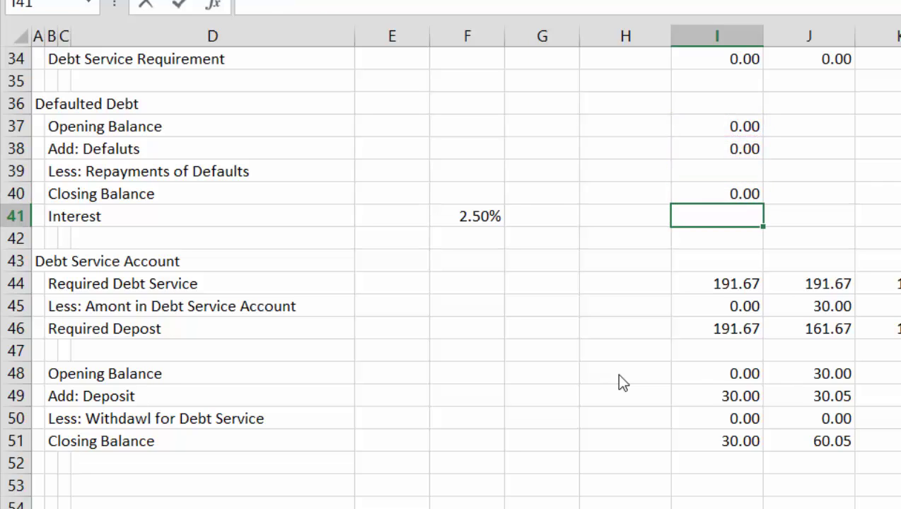
Calculate the defaulted debt's Interest in I41 from the fixed rate and the opening balance, =$F$41*I37.
{"action": "type", "text": "="}
{"action": "key", "text": "Left"}
{"action": "key", "text": "Left"}
{"action": "key", "text": "Left"}
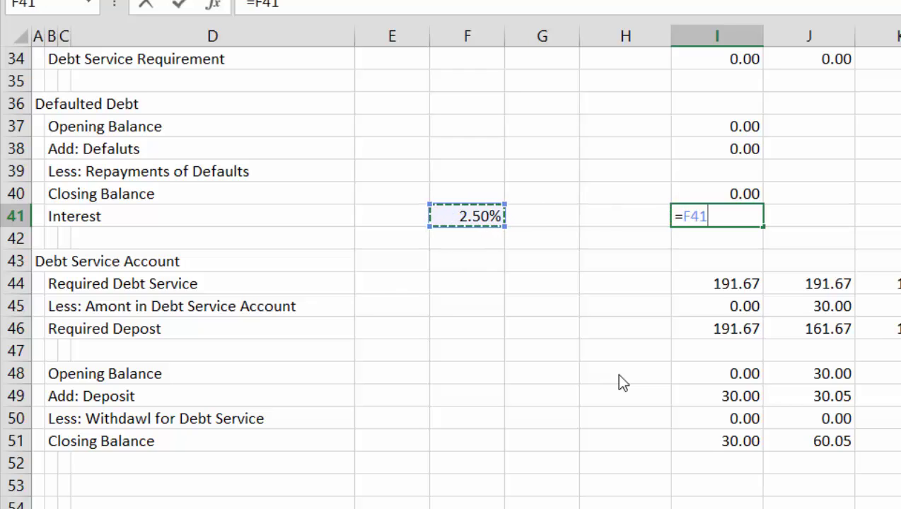
{"action": "key", "text": "F4"}
{"action": "type", "text": "*"}
{"action": "key", "text": "Up"}
{"action": "key", "text": "Up"}
{"action": "key", "text": "Up"}
{"action": "key", "text": "Up"}
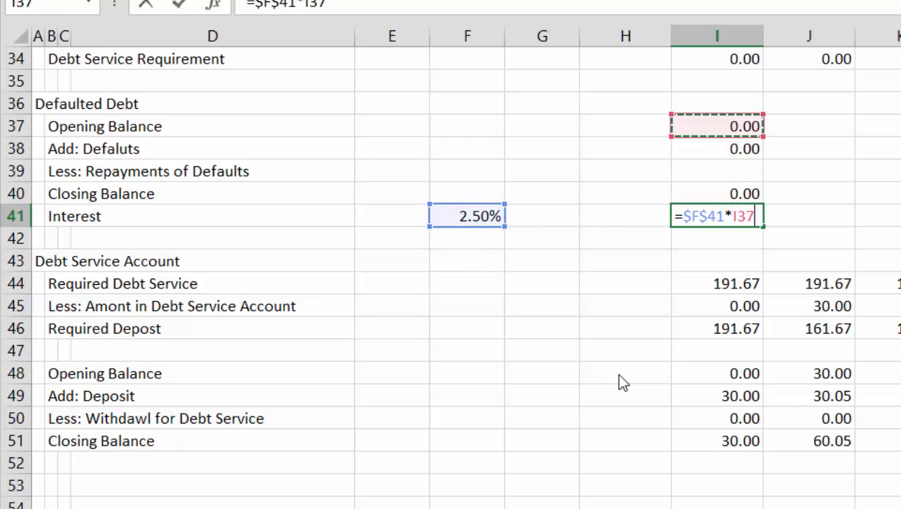
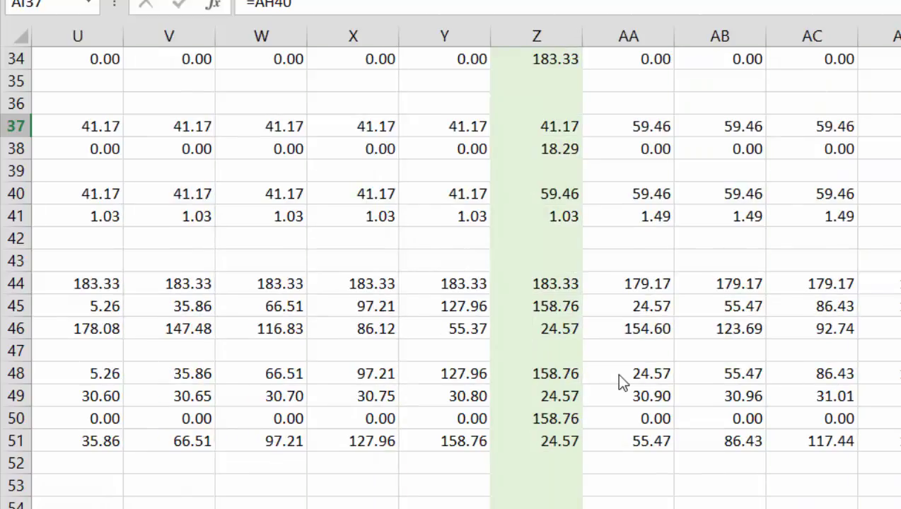
Examine how the Defaulted Debt balances, defaults and interest develop across the monthly columns.
{"action": "key", "text": "Right"}
{"action": "key", "text": "Right"}
{"action": "key", "text": "Right"}
{"action": "key", "text": "Right"}
{"action": "key", "text": "Right"}
{"action": "key", "text": "Right"}
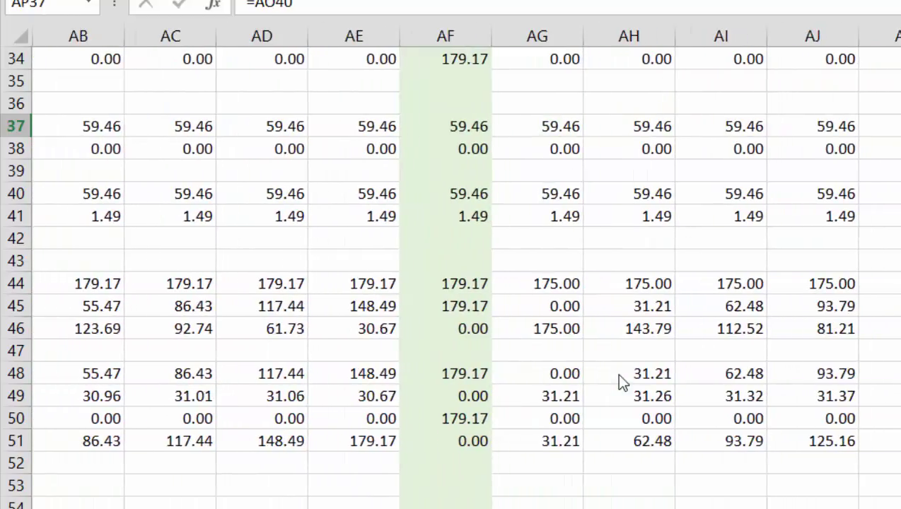
{"action": "key", "text": "Left"}
{"action": "key", "text": "Left"}
{"action": "key", "text": "Left"}
{"action": "key", "text": "Left"}
{"action": "key", "text": "Left"}
{"action": "key", "text": "Left"}
{"action": "key", "text": "Left"}
{"action": "key", "text": "Left"}
{"action": "key", "text": "Left"}
{"action": "key", "text": "Left"}
{"action": "key", "text": "Left"}
{"action": "key", "text": "Left"}
{"action": "key", "text": "Left"}
{"action": "key", "text": "Left"}
{"action": "key", "text": "Left"}
{"action": "key", "text": "Left"}
{"action": "key", "text": "Left"}
{"action": "key", "text": "Left"}
{"action": "key", "text": "Left"}
{"action": "key", "text": "Left"}
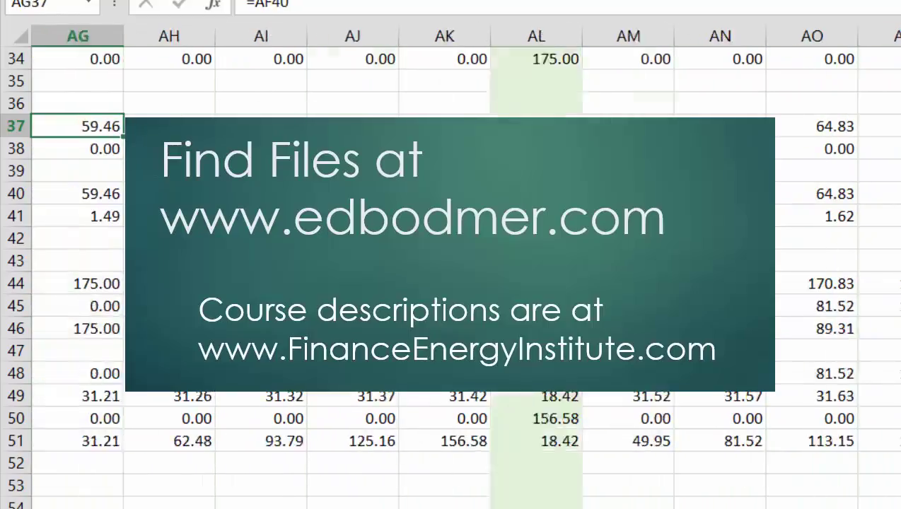
Insert a row below Required Debt Service in the Debt Service Account and label B45 "Add: Defaulted Debt".
{"action": "key", "text": "Down"}
{"action": "key", "text": "Down"}
{"action": "key", "text": "Down"}
{"action": "key", "text": "Down"}
{"action": "key", "text": "Down"}
{"action": "key", "text": "Down"}
{"action": "key", "text": "Down"}
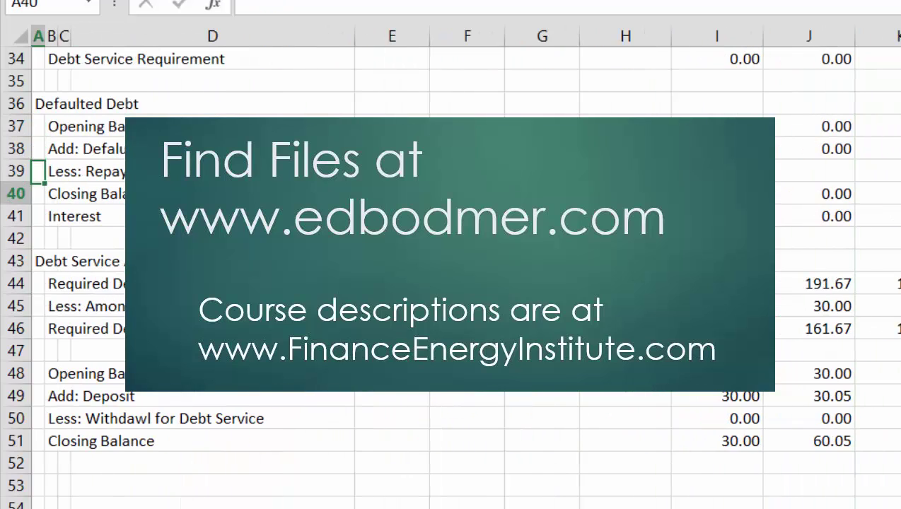
{"action": "key", "text": "Right"}
{"action": "key", "text": "Right"}
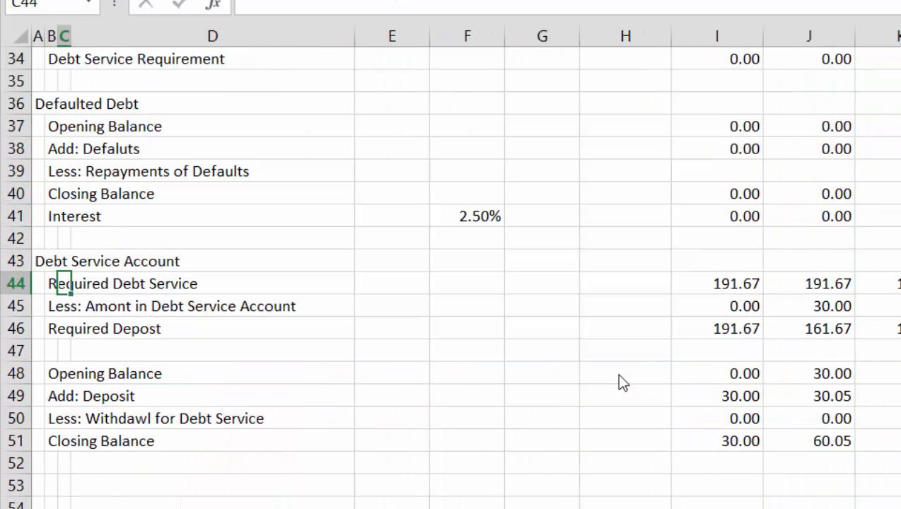
{"action": "key", "text": "Left"}
{"action": "key", "text": "Down"}
{"action": "key", "text": "shift+space"}
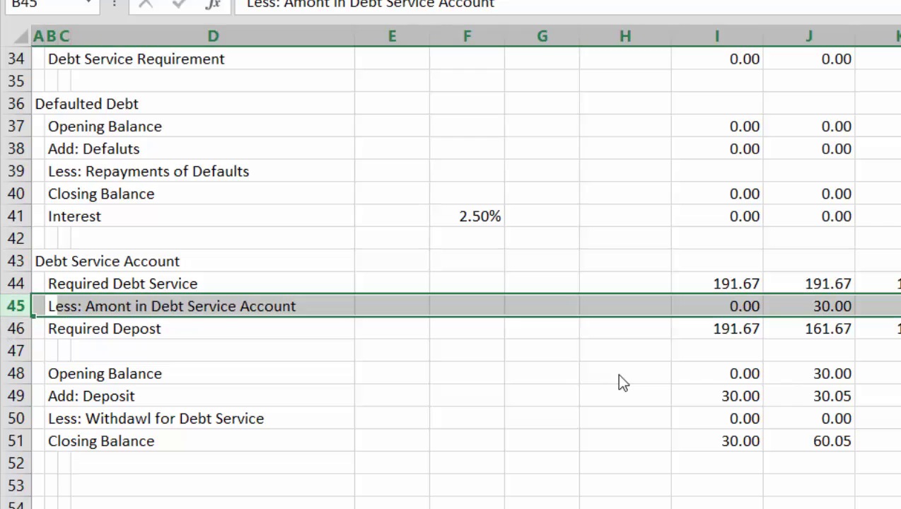
{"action": "key", "text": "ctrl+shift+equal"}
{"action": "key", "text": "Left"}
{"action": "key", "text": "Right"}
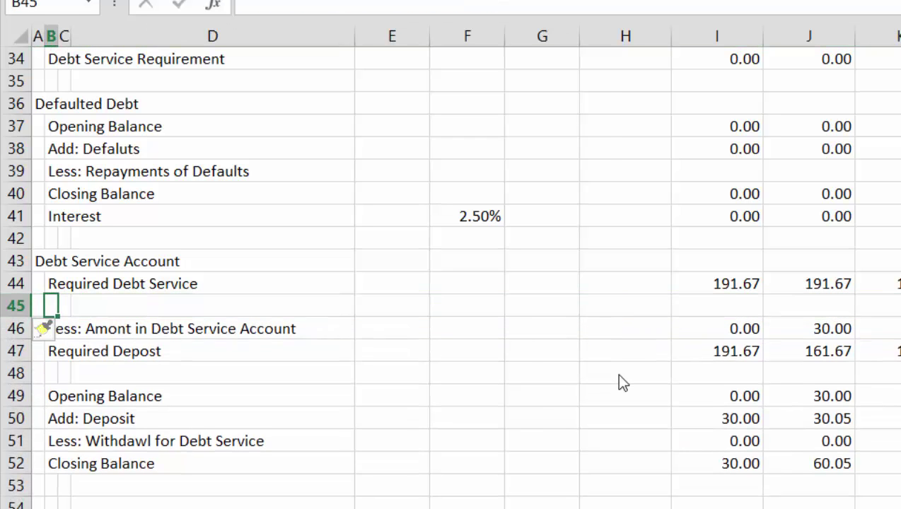
{"action": "type", "text": "Add: Defaulted Debt"}
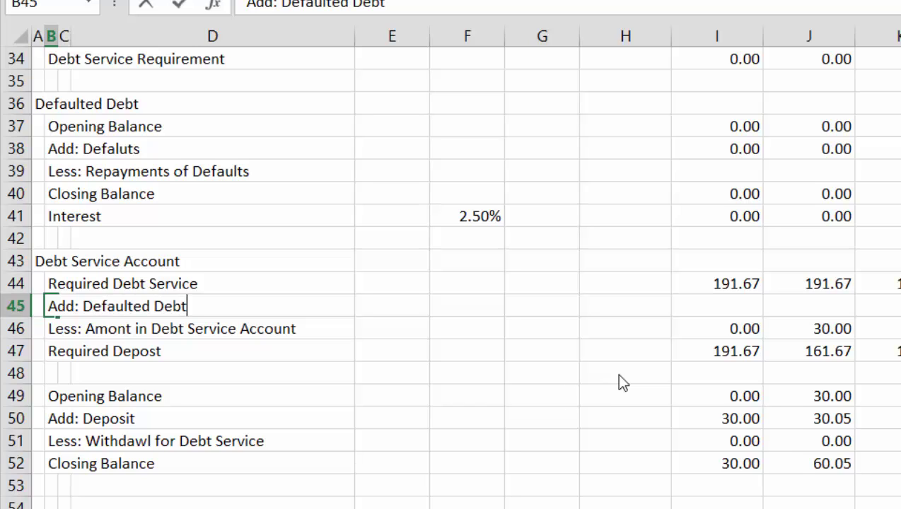
{"action": "key", "text": "Return"}
Link the first month's "Add: Defaulted Debt" in I45 to the defaulted debt's Opening Balance with =I37.
{"action": "key", "text": "Up"}
{"action": "key", "text": "Right"}
{"action": "key", "text": "Right"}
{"action": "key", "text": "Right"}
{"action": "key", "text": "Right"}
{"action": "key", "text": "Right"}
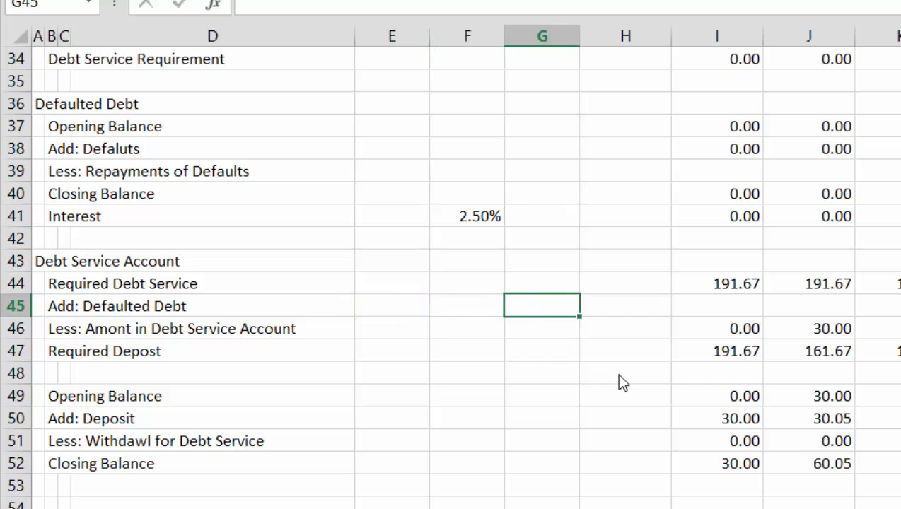
{"action": "key", "text": "Right"}
{"action": "key", "text": "Right"}
{"action": "type", "text": "="}
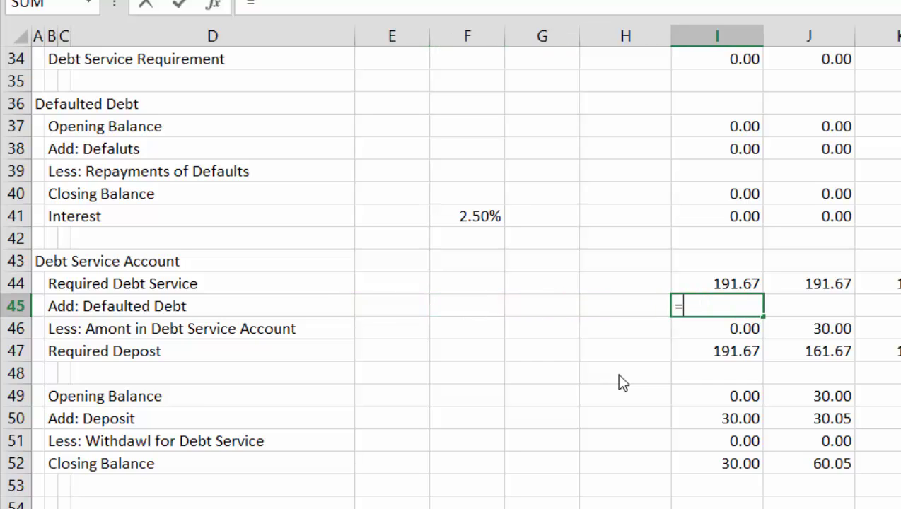
{"action": "key", "text": "Up"}
{"action": "key", "text": "Up"}
{"action": "key", "text": "Up"}
{"action": "key", "text": "Up"}
{"action": "key", "text": "Up"}
{"action": "key", "text": "Up"}
{"action": "key", "text": "Up"}
{"action": "key", "text": "Up"}
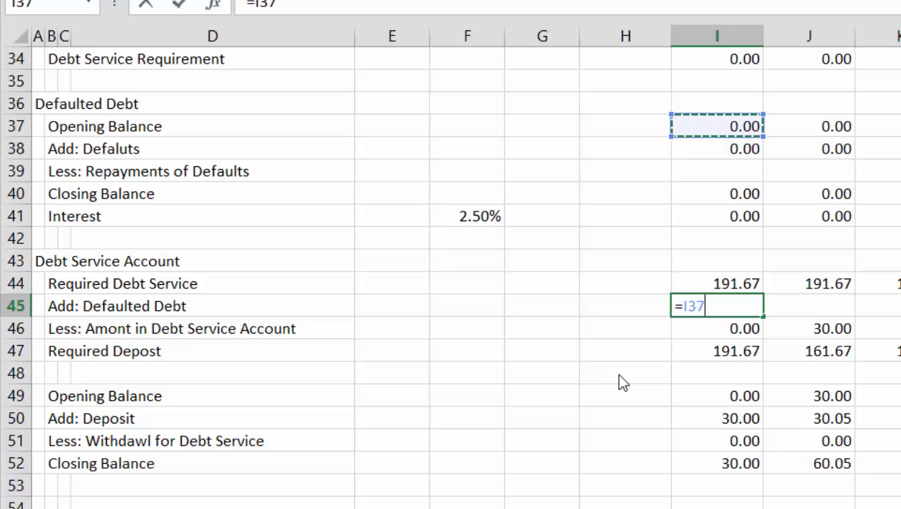
{"action": "key", "text": "ctrl+Return"}
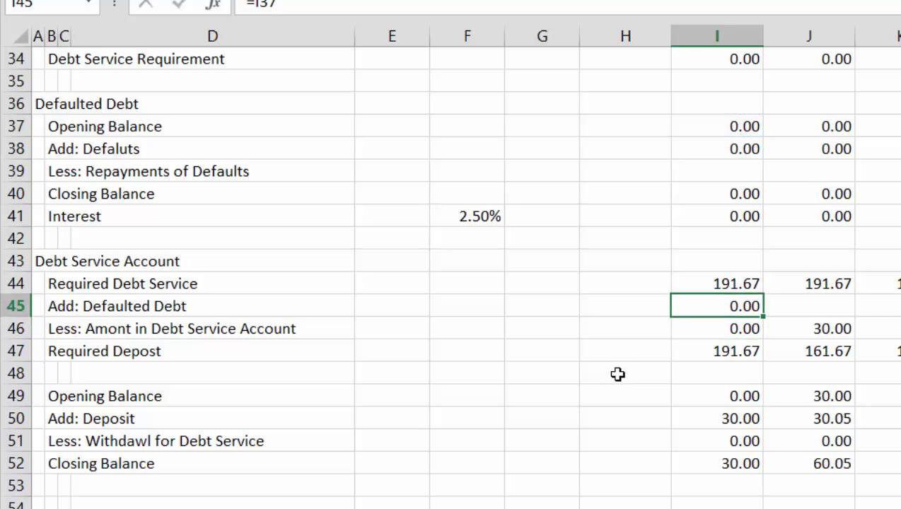
Copy the "Add: Defaulted Debt" formula from I45 across all the monthly columns of row 45.
{"action": "key", "text": "ctrl+shift+Right"}
{"action": "key", "text": "ctrl+r"}
{"action": "key", "text": "Down"}
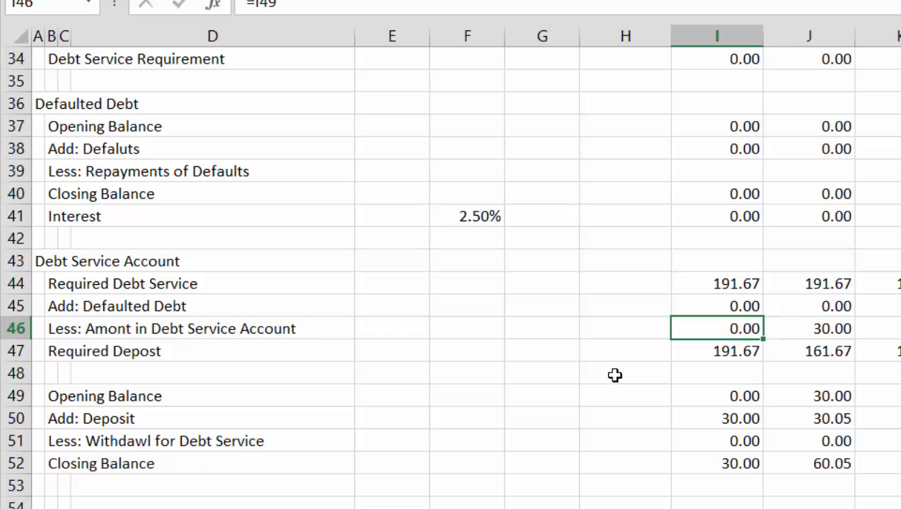
Include defaulted debt in the required deposit by setting I47 to =I44-I46+I45 and filling it across the monthly columns.
{"action": "key", "text": "Down"}
{"action": "type", "text": "=I44-I46"}
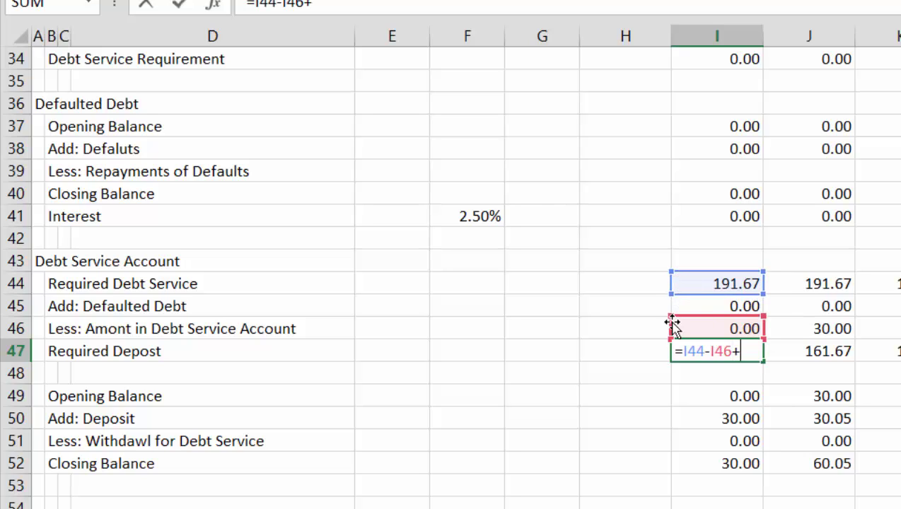
{"action": "left_click", "coordinate": [717, 307]}
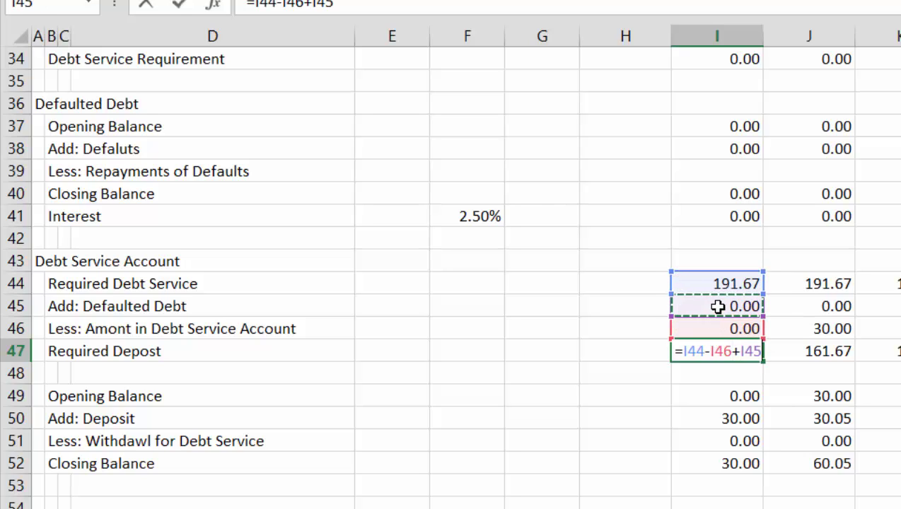
{"action": "key", "text": "ctrl+Return"}
{"action": "key", "text": "ctrl+shift+Right"}
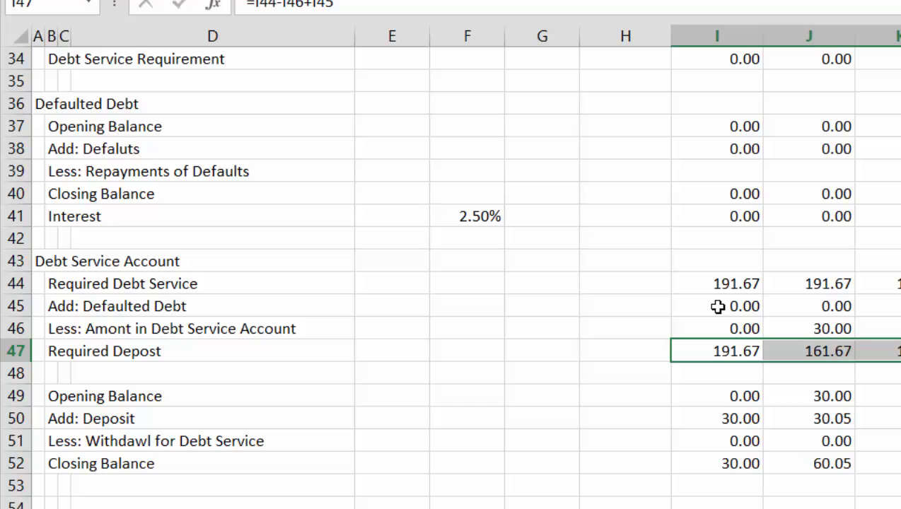
Examine how the defaulted debt, required deposit and Debt Service Account balances develop across the monthly columns.
{"action": "key", "text": "Right"}
{"action": "key", "text": "Right"}
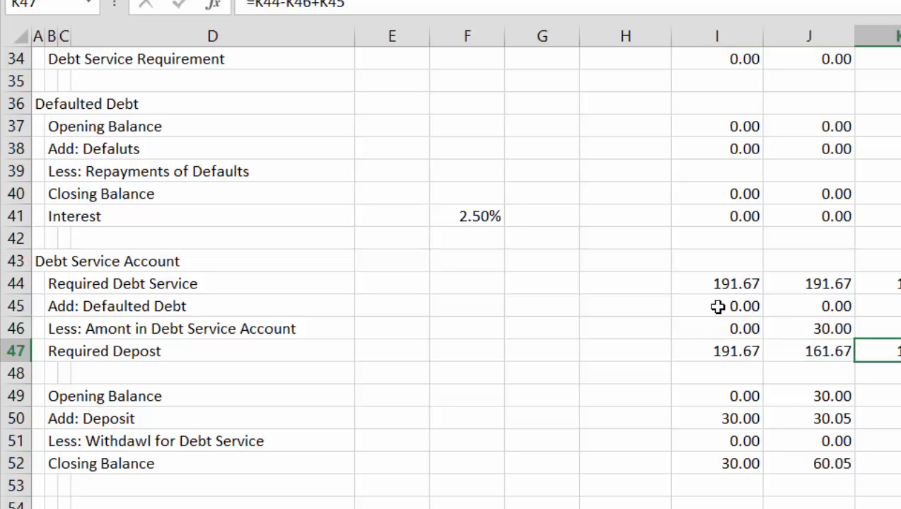
{"action": "key", "text": "Right"}
{"action": "key", "text": "Right"}
{"action": "key", "text": "Right"}
{"action": "key", "text": "Right"}
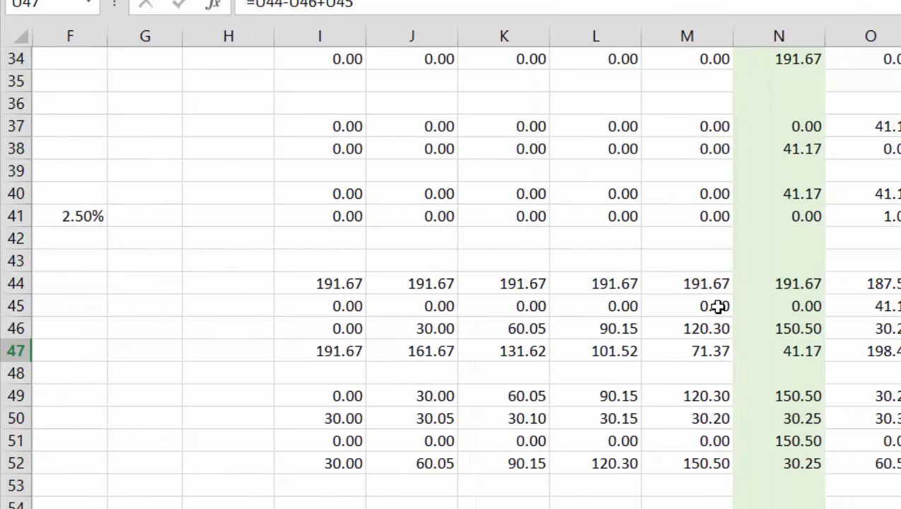
{"action": "key", "text": "Right"}
{"action": "key", "text": "Right"}
{"action": "key", "text": "Right"}
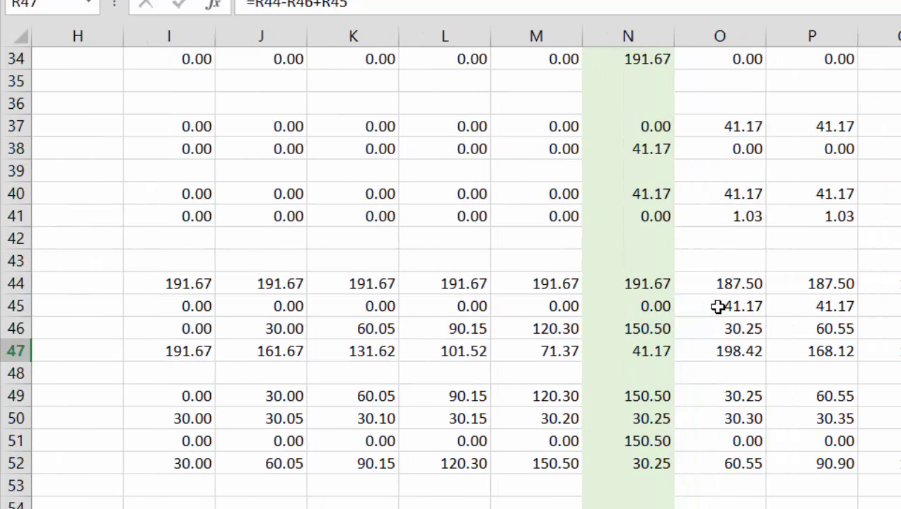
{"action": "key", "text": "Right"}
{"action": "key", "text": "Right"}
{"action": "key", "text": "Right"}
{"action": "key", "text": "Right"}
{"action": "key", "text": "Right"}
{"action": "key", "text": "Right"}
{"action": "key", "text": "Right"}
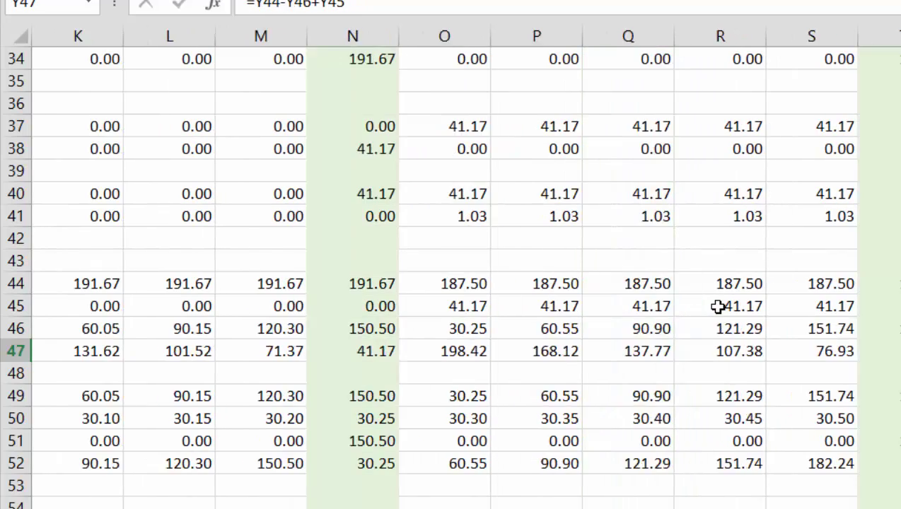
{"action": "key", "text": "Right"}
{"action": "key", "text": "Right"}
{"action": "key", "text": "Right"}
{"action": "key", "text": "Right"}
{"action": "key", "text": "Right"}
{"action": "key", "text": "Right"}
{"action": "key", "text": "Right"}
{"action": "key", "text": "Right"}
{"action": "key", "text": "Right"}
{"action": "key", "text": "Right"}
{"action": "key", "text": "Right"}
{"action": "key", "text": "Right"}
{"action": "key", "text": "Right"}
{"action": "key", "text": "Right"}
{"action": "key", "text": "Right"}
{"action": "key", "text": "Right"}
{"action": "key", "text": "Right"}
{"action": "key", "text": "Right"}
{"action": "key", "text": "Right"}
{"action": "key", "text": "Right"}
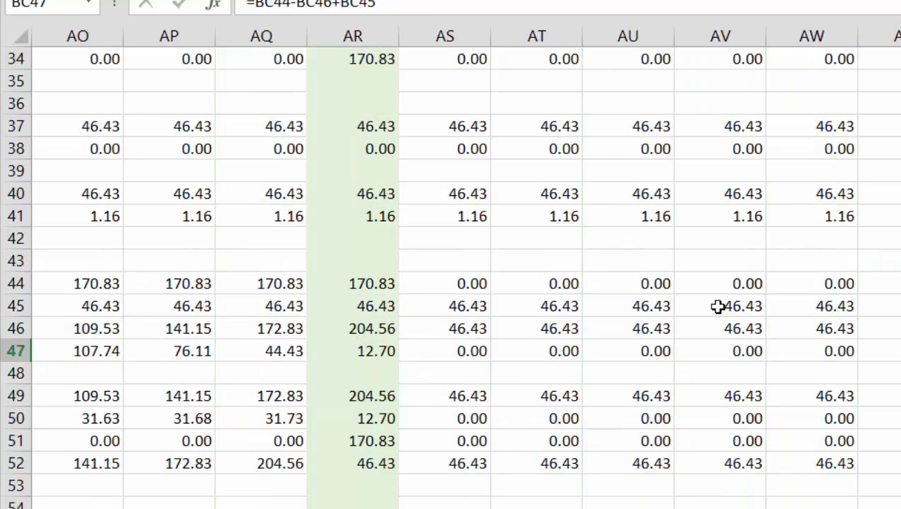
{"action": "key", "text": "Left"}
{"action": "key", "text": "Left"}
{"action": "key", "text": "Left"}
{"action": "key", "text": "Left"}
{"action": "key", "text": "Left"}
{"action": "key", "text": "Left"}
{"action": "key", "text": "Left"}
{"action": "key", "text": "Left"}
{"action": "key", "text": "Left"}
{"action": "key", "text": "Left"}
{"action": "key", "text": "Left"}
{"action": "key", "text": "Left"}
{"action": "key", "text": "Left"}
{"action": "key", "text": "Left"}
{"action": "key", "text": "Left"}
{"action": "key", "text": "Left"}
{"action": "key", "text": "Left"}
{"action": "key", "text": "Left"}
{"action": "key", "text": "Left"}
{"action": "key", "text": "Left"}
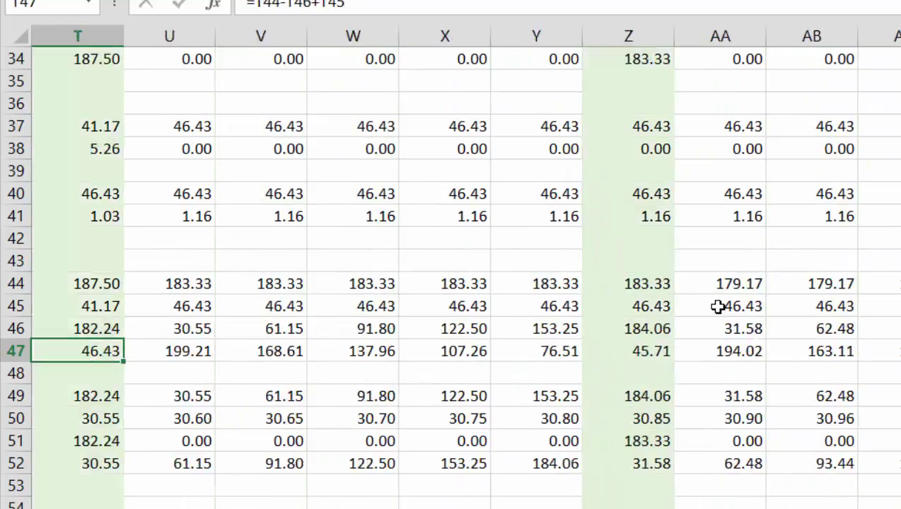
{"action": "key", "text": "Left"}
{"action": "key", "text": "Left"}
{"action": "key", "text": "Left"}
{"action": "key", "text": "Left"}
{"action": "key", "text": "Left"}
{"action": "key", "text": "Right"}
{"action": "key", "text": "Right"}
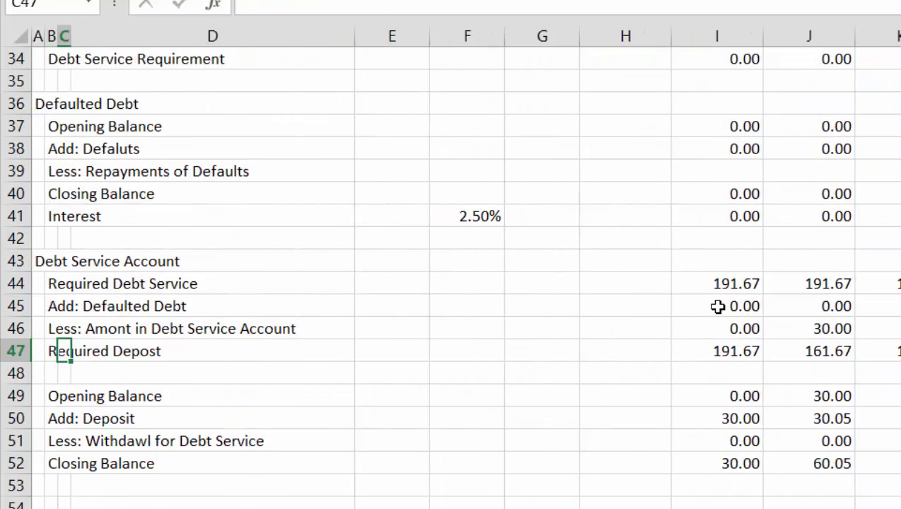
{"action": "key", "text": "Right"}
{"action": "key", "text": "Right"}
{"action": "key", "text": "Right"}
{"action": "key", "text": "Right"}
{"action": "key", "text": "Right"}
{"action": "key", "text": "Right"}
{"action": "key", "text": "Right"}
{"action": "key", "text": "Right"}
{"action": "key", "text": "Right"}
{"action": "key", "text": "Right"}
{"action": "key", "text": "Right"}
{"action": "key", "text": "Right"}
{"action": "key", "text": "Right"}
{"action": "key", "text": "Right"}
{"action": "key", "text": "Right"}
{"action": "key", "text": "Right"}
{"action": "key", "text": "Right"}
{"action": "key", "text": "Right"}
{"action": "key", "text": "Right"}
{"action": "key", "text": "Right"}
{"action": "key", "text": "Right"}
{"action": "key", "text": "Right"}
{"action": "key", "text": "Right"}
{"action": "key", "text": "Right"}
{"action": "key", "text": "Right"}
{"action": "key", "text": "Right"}
{"action": "key", "text": "Right"}
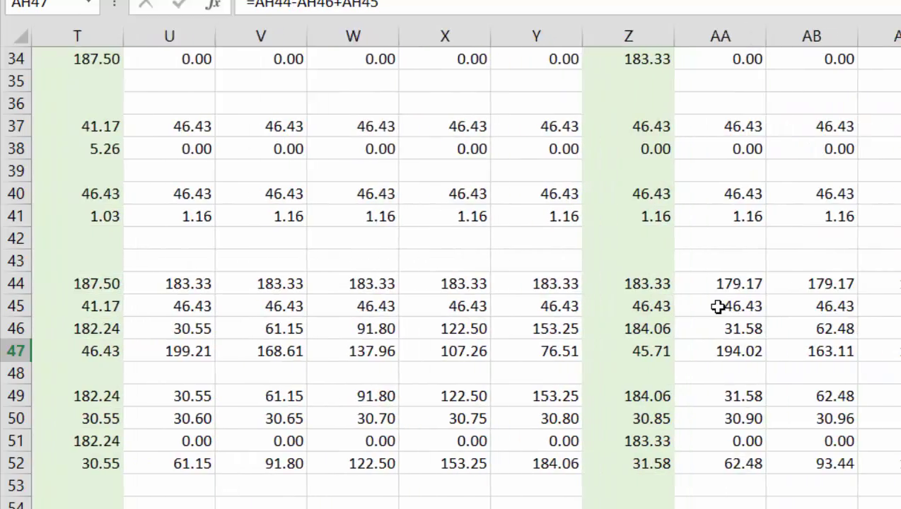
{"action": "key", "text": "Right"}
{"action": "key", "text": "Right"}
{"action": "key", "text": "Right"}
{"action": "key", "text": "Right"}
{"action": "key", "text": "Right"}
{"action": "key", "text": "Right"}
{"action": "key", "text": "Right"}
{"action": "key", "text": "Right"}
{"action": "key", "text": "Right"}
{"action": "key", "text": "Right"}
{"action": "key", "text": "Right"}
{"action": "key", "text": "Right"}
{"action": "key", "text": "Right"}
{"action": "key", "text": "Right"}
{"action": "key", "text": "Right"}
{"action": "key", "text": "Left"}
{"action": "key", "text": "Left"}
{"action": "key", "text": "Left"}
{"action": "key", "text": "Left"}
{"action": "key", "text": "Left"}
{"action": "key", "text": "Left"}
{"action": "key", "text": "Left"}
{"action": "key", "text": "Left"}
{"action": "key", "text": "Left"}
{"action": "key", "text": "Left"}
{"action": "key", "text": "Left"}
{"action": "key", "text": "Left"}
{"action": "key", "text": "Left"}
{"action": "key", "text": "Left"}
{"action": "key", "text": "Left"}
{"action": "key", "text": "Left"}
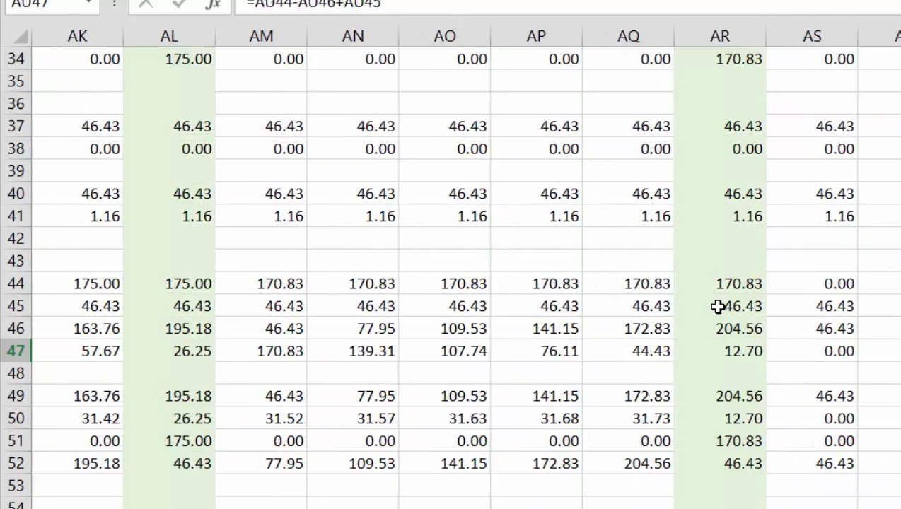
{"action": "key", "text": "Left"}
{"action": "key", "text": "Left"}
{"action": "key", "text": "Left"}
{"action": "key", "text": "Left"}
{"action": "key", "text": "Left"}
{"action": "key", "text": "Left"}
{"action": "key", "text": "Left"}
{"action": "key", "text": "Left"}
{"action": "key", "text": "Left"}
{"action": "key", "text": "Left"}
{"action": "key", "text": "Left"}
{"action": "key", "text": "Left"}
{"action": "key", "text": "Left"}
{"action": "key", "text": "Left"}
{"action": "key", "text": "Left"}
{"action": "key", "text": "Left"}
{"action": "key", "text": "Left"}
{"action": "key", "text": "Left"}
{"action": "key", "text": "Left"}
{"action": "key", "text": "Left"}
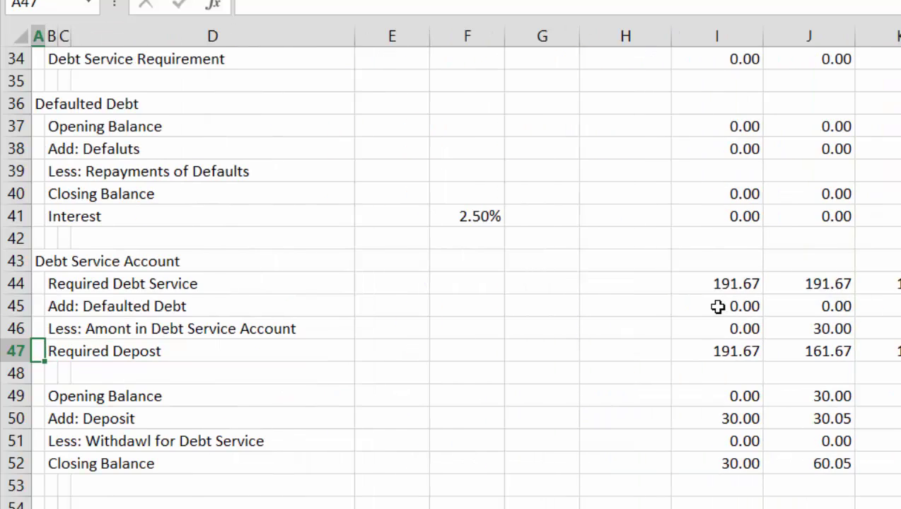
{"action": "key", "text": "Down"}
{"action": "key", "text": "Down"}
{"action": "key", "text": "Down"}
{"action": "key", "text": "Down"}
{"action": "key", "text": "Down"}
{"action": "key", "text": "Down"}
{"action": "key", "text": "Down"}
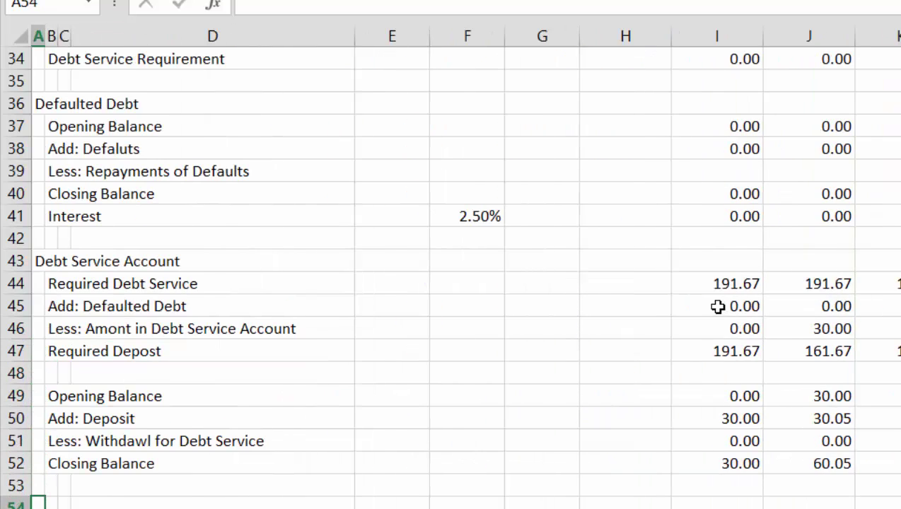
Examine the Debt Service Account and Cash Flow Waterfall rows across the monthly columns, including the remaining cash flow and defaults.
{"action": "key", "text": "Down"}
{"action": "key", "text": "Down"}
{"action": "key", "text": "Down"}
{"action": "key", "text": "Down"}
{"action": "key", "text": "Down"}
{"action": "key", "text": "Down"}
{"action": "key", "text": "Down"}
{"action": "key", "text": "Down"}
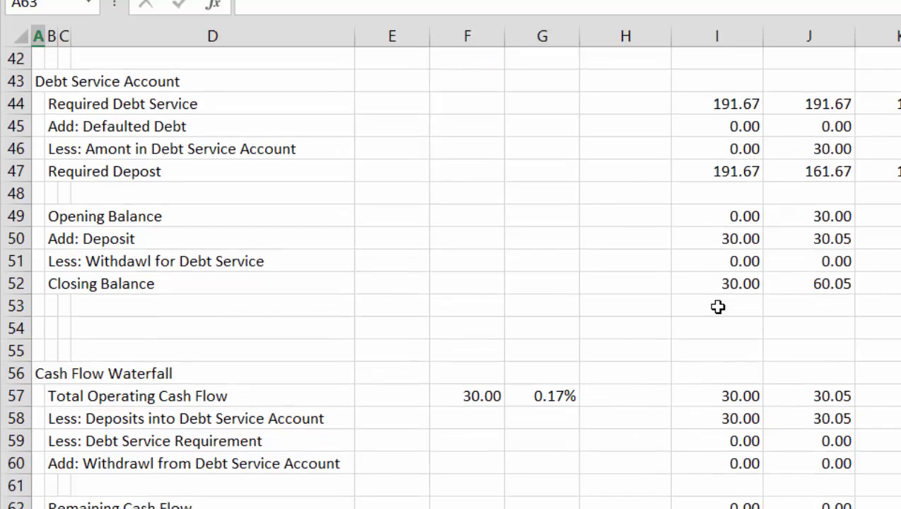
{"action": "key", "text": "Down"}
{"action": "key", "text": "Down"}
{"action": "key", "text": "Up"}
{"action": "key", "text": "Up"}
{"action": "key", "text": "Up"}
{"action": "key", "text": "Down"}
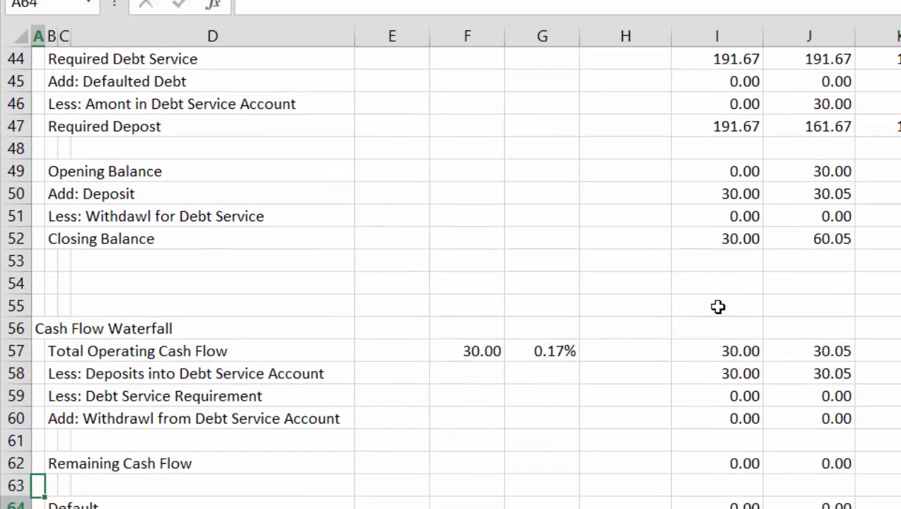
{"action": "key", "text": "Right"}
{"action": "key", "text": "Right"}
{"action": "key", "text": "Right"}
{"action": "key", "text": "Right"}
{"action": "key", "text": "Right"}
{"action": "key", "text": "Right"}
{"action": "key", "text": "Right"}
{"action": "key", "text": "Right"}
{"action": "key", "text": "Right"}
{"action": "key", "text": "Right"}
{"action": "key", "text": "Right"}
{"action": "key", "text": "Right"}
{"action": "key", "text": "Right"}
{"action": "key", "text": "Right"}
{"action": "key", "text": "Right"}
{"action": "key", "text": "Right"}
{"action": "key", "text": "Right"}
{"action": "key", "text": "Right"}
{"action": "key", "text": "Right"}
{"action": "key", "text": "Right"}
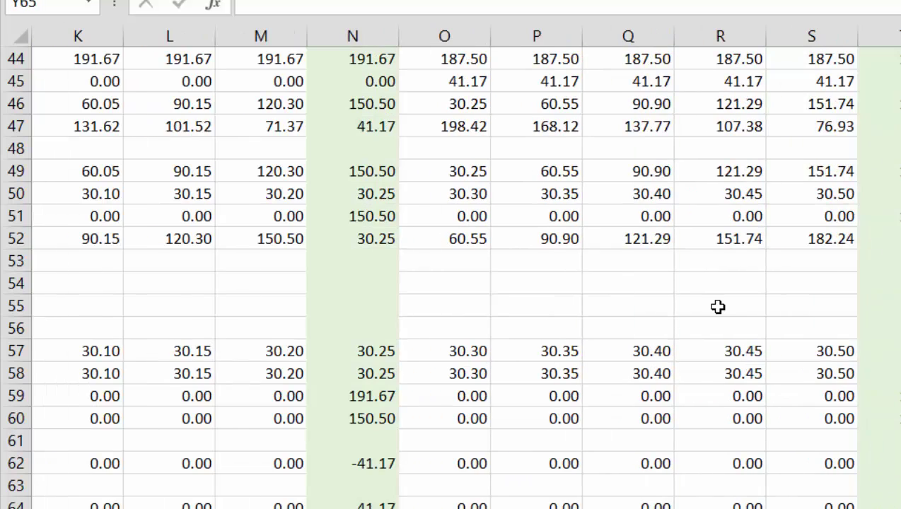
{"action": "key", "text": "Left"}
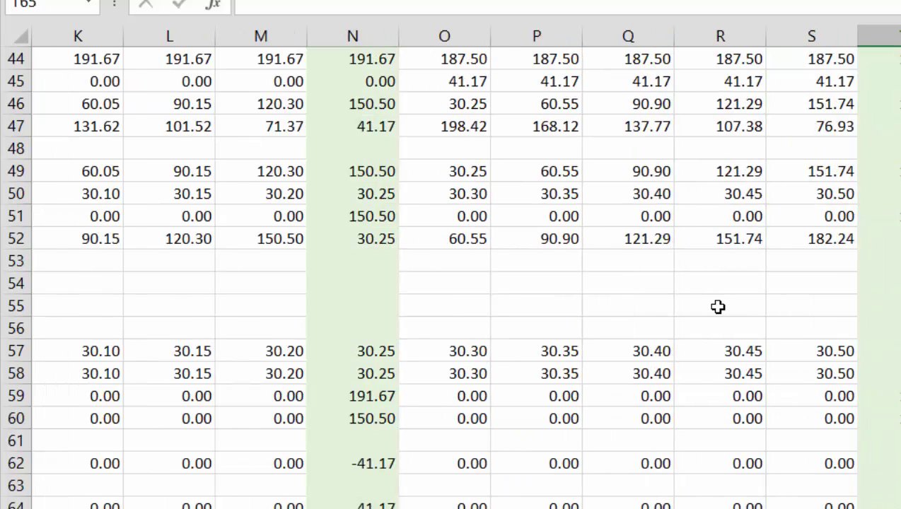
{"action": "key", "text": "Right"}
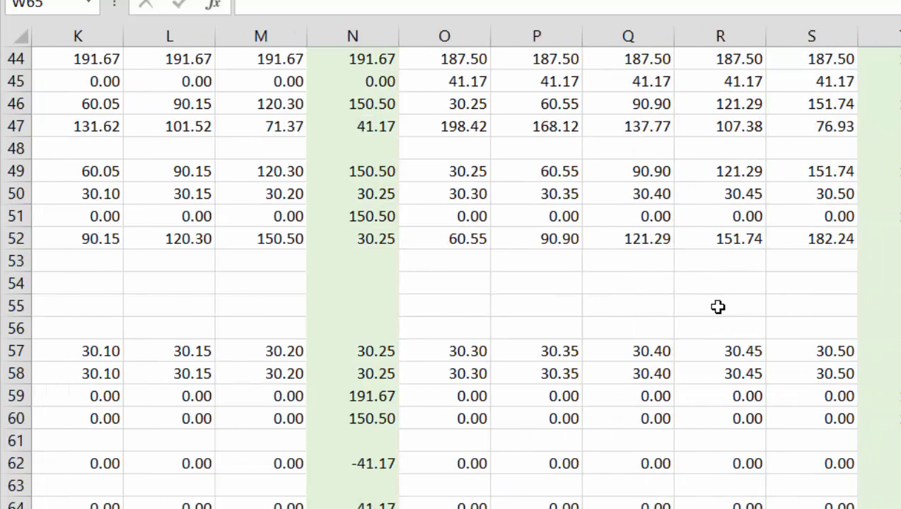
{"action": "key", "text": "Right"}
{"action": "key", "text": "Right"}
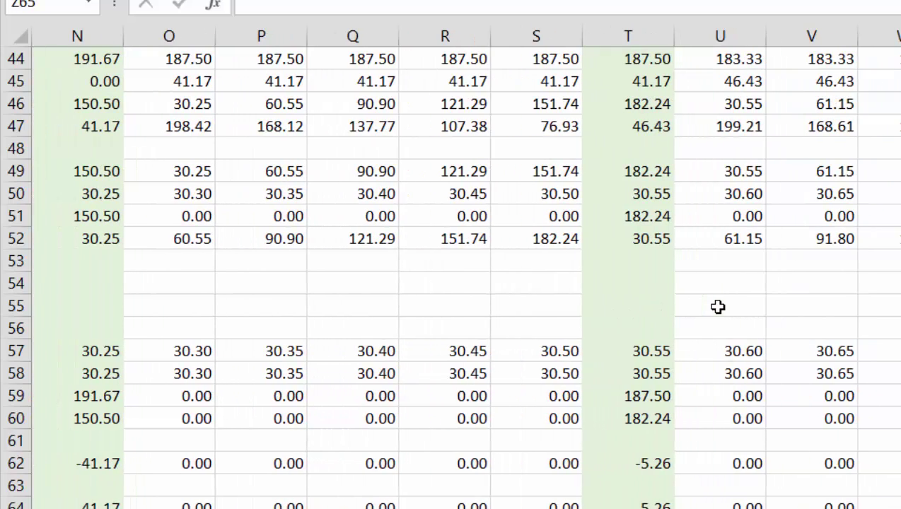
{"action": "key", "text": "Right"}
{"action": "key", "text": "Right"}
{"action": "key", "text": "Right"}
{"action": "key", "text": "Right"}
{"action": "key", "text": "Right"}
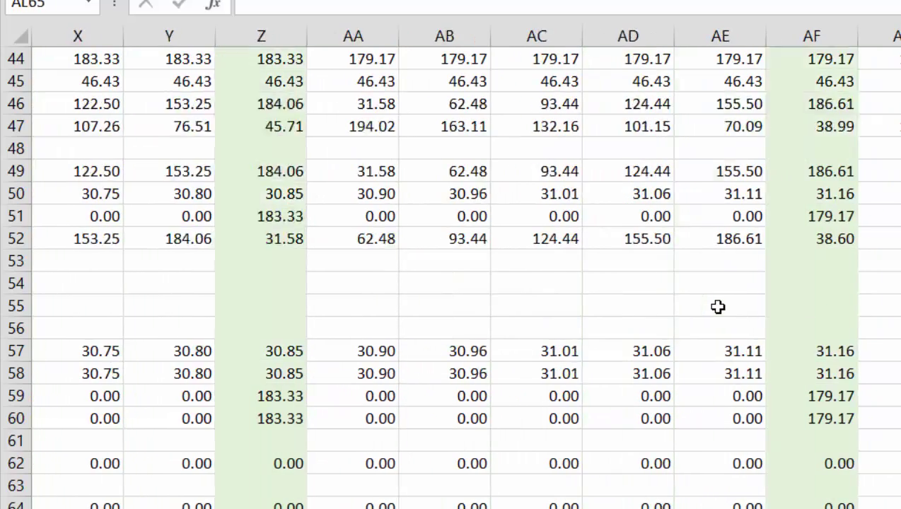
Compare the required deposits, account withdrawals and defaults between the highlighted repayment months in columns T and Z.
{"action": "key", "text": "Left"}
{"action": "key", "text": "Left"}
{"action": "key", "text": "Left"}
{"action": "key", "text": "Left"}
{"action": "key", "text": "Left"}
{"action": "key", "text": "Left"}
{"action": "key", "text": "Left"}
{"action": "key", "text": "Left"}
{"action": "key", "text": "Left"}
{"action": "key", "text": "Left"}
{"action": "key", "text": "Left"}
{"action": "key", "text": "Left"}
{"action": "key", "text": "Left"}
{"action": "key", "text": "Left"}
{"action": "key", "text": "Left"}
{"action": "key", "text": "Left"}
{"action": "key", "text": "Right"}
{"action": "key", "text": "Right"}
{"action": "key", "text": "Right"}
{"action": "key", "text": "Right"}
{"action": "key", "text": "Right"}
{"action": "key", "text": "Right"}
{"action": "key", "text": "Right"}
{"action": "key", "text": "Right"}
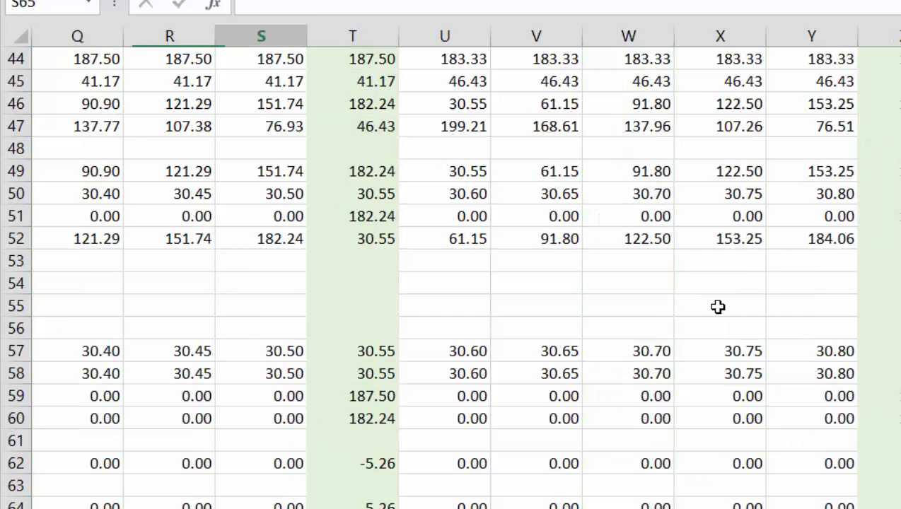
{"action": "key", "text": "Right"}
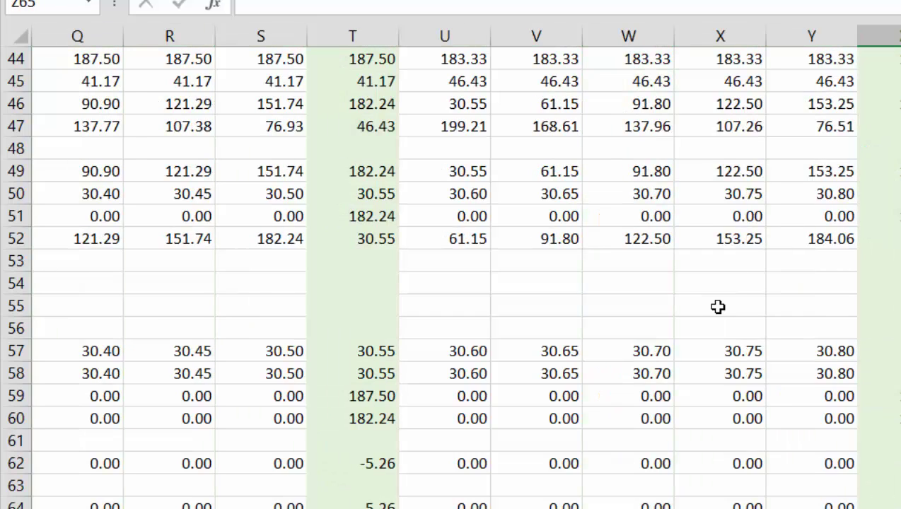
{"action": "key", "text": "Left"}
{"action": "key", "text": "Left"}
{"action": "key", "text": "Left"}
{"action": "key", "text": "Left"}
{"action": "key", "text": "Right"}
{"action": "key", "text": "Right"}
{"action": "key", "text": "Right"}
{"action": "key", "text": "Right"}
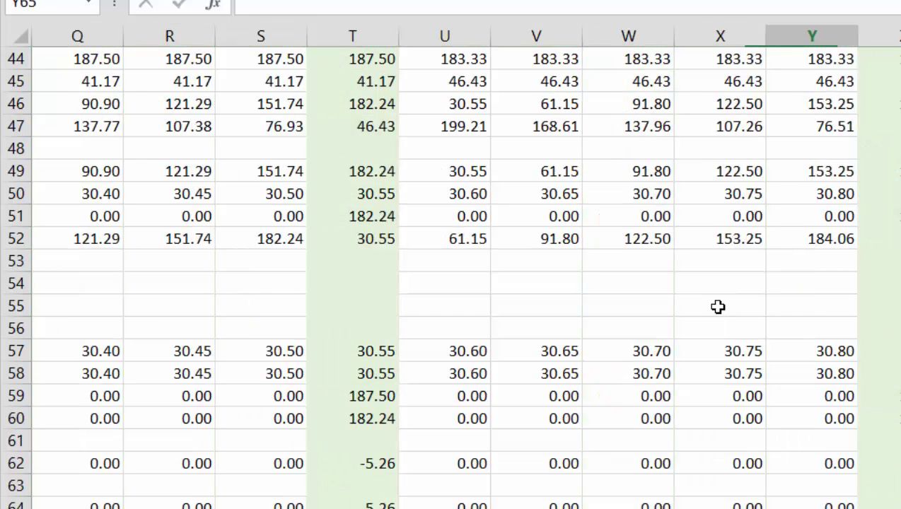
{"action": "key", "text": "Up"}
{"action": "key", "text": "Up"}
{"action": "key", "text": "Up"}
{"action": "key", "text": "Up"}
{"action": "key", "text": "Up"}
{"action": "key", "text": "Up"}
{"action": "key", "text": "Up"}
{"action": "key", "text": "Up"}
{"action": "key", "text": "Up"}
{"action": "key", "text": "Up"}
{"action": "key", "text": "Up"}
{"action": "key", "text": "Up"}
{"action": "key", "text": "Up"}
{"action": "key", "text": "Up"}
{"action": "key", "text": "Up"}
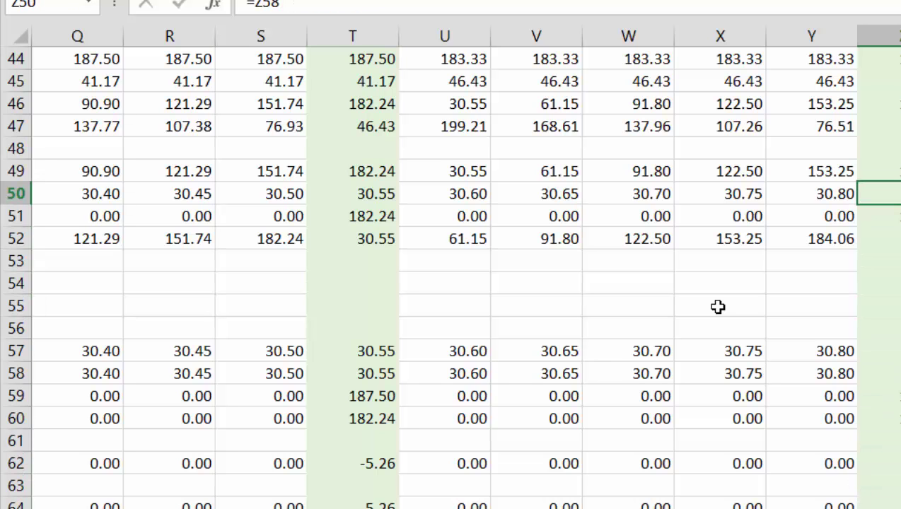
Freeze the panes at H28 so the Time Line rows and the label columns A to G stay visible.
{"action": "key", "text": "Up"}
{"action": "key", "text": "Left"}
{"action": "key", "text": "Left"}
{"action": "key", "text": "Left"}
{"action": "key", "text": "Left"}
{"action": "key", "text": "Left"}
{"action": "key", "text": "Left"}
{"action": "key", "text": "Left"}
{"action": "key", "text": "Left"}
{"action": "key", "text": "Left"}
{"action": "key", "text": "Left"}
{"action": "key", "text": "Left"}
{"action": "key", "text": "Left"}
{"action": "key", "text": "Left"}
{"action": "key", "text": "Left"}
{"action": "key", "text": "Left"}
{"action": "key", "text": "Left"}
{"action": "key", "text": "Left"}
{"action": "key", "text": "Left"}
{"action": "key", "text": "Left"}
{"action": "key", "text": "Left"}
{"action": "key", "text": "Left"}
{"action": "key", "text": "Left"}
{"action": "key", "text": "Left"}
{"action": "key", "text": "Left"}
{"action": "key", "text": "Left"}
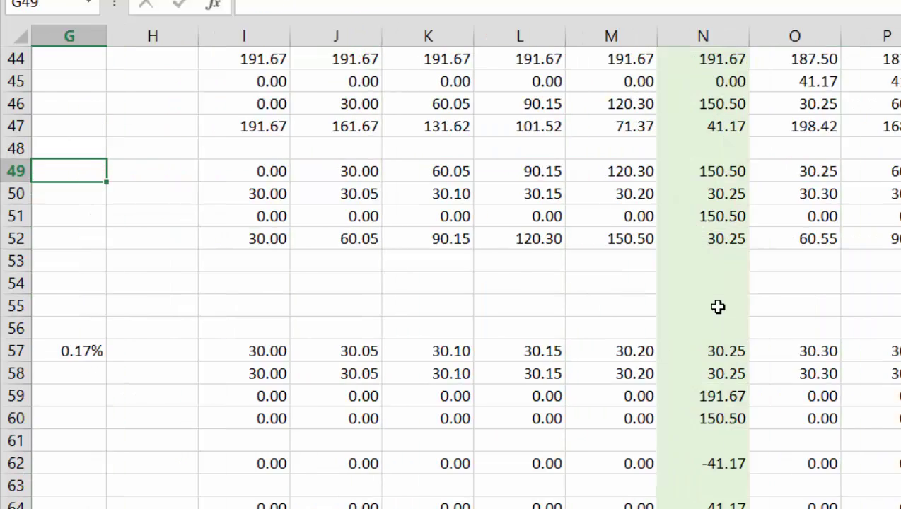
{"action": "key", "text": "Up"}
{"action": "key", "text": "Up"}
{"action": "key", "text": "Up"}
{"action": "key", "text": "Up"}
{"action": "key", "text": "Up"}
{"action": "key", "text": "Up"}
{"action": "key", "text": "Up"}
{"action": "key", "text": "Up"}
{"action": "key", "text": "Up"}
{"action": "key", "text": "Up"}
{"action": "key", "text": "Up"}
{"action": "key", "text": "Up"}
{"action": "key", "text": "Up"}
{"action": "key", "text": "Up"}
{"action": "key", "text": "Up"}
{"action": "key", "text": "Up"}
{"action": "key", "text": "Up"}
{"action": "key", "text": "Up"}
{"action": "key", "text": "Up"}
{"action": "key", "text": "Up"}
{"action": "key", "text": "Up"}
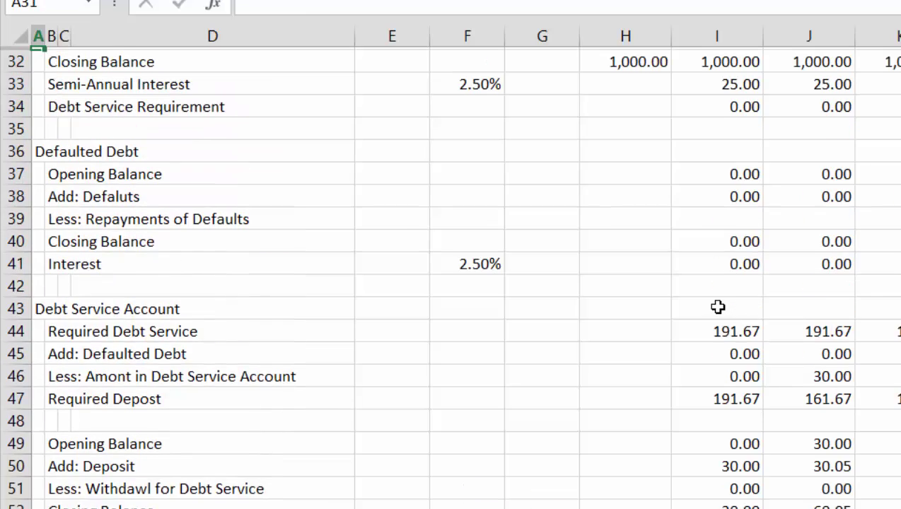
{"action": "key", "text": "Up"}
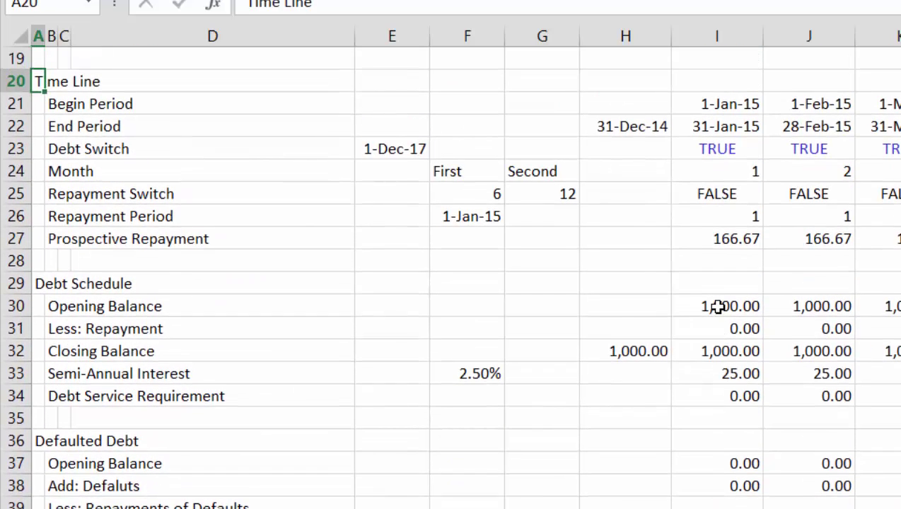
{"action": "key", "text": "Down"}
{"action": "key", "text": "Down"}
{"action": "key", "text": "Down"}
{"action": "key", "text": "Down"}
{"action": "key", "text": "Down"}
{"action": "key", "text": "Down"}
{"action": "key", "text": "Down"}
{"action": "key", "text": "Right"}
{"action": "key", "text": "Right"}
{"action": "key", "text": "Right"}
{"action": "key", "text": "Right"}
{"action": "key", "text": "Right"}
{"action": "key", "text": "Right"}
{"action": "key", "text": "Down"}
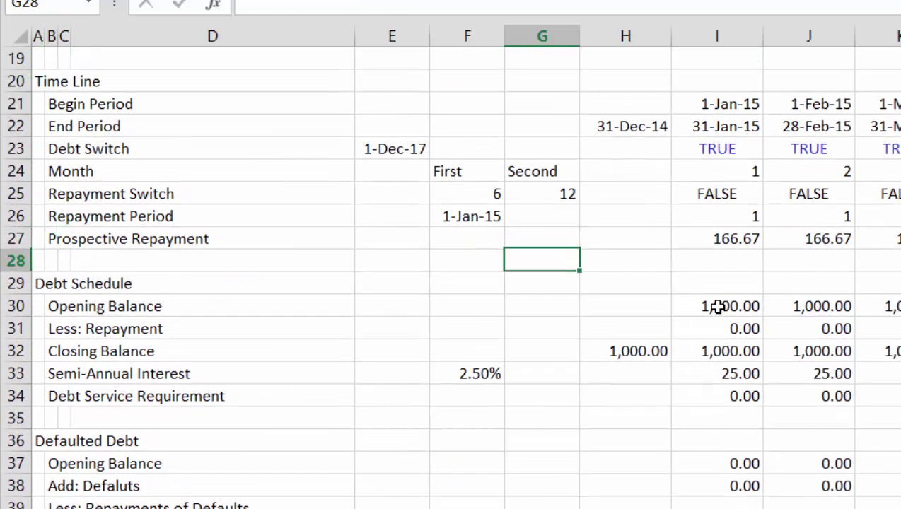
{"action": "key", "text": "Right"}
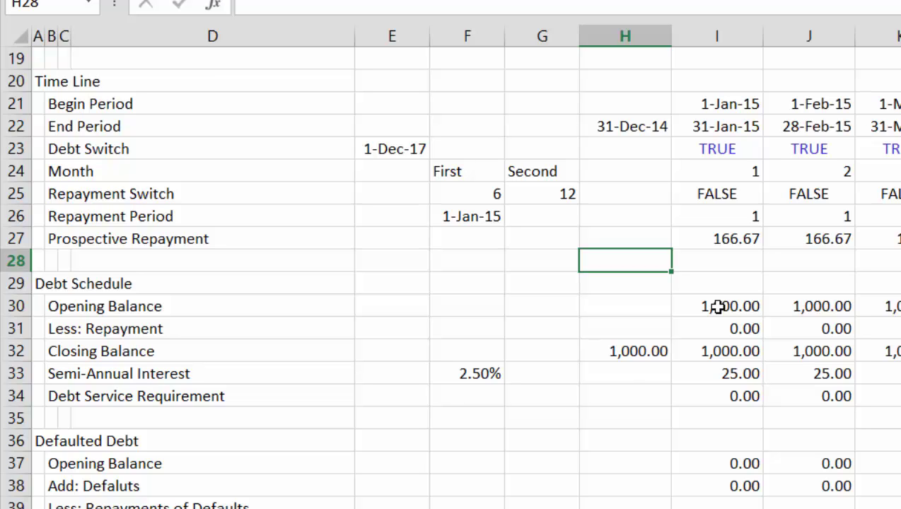
{"action": "key", "text": "alt+w"}
{"action": "key", "text": "f"}
{"action": "key", "text": "f"}
{"action": "key", "text": "Down"}
{"action": "key", "text": "ctrl+Down"}
{"action": "key", "text": "ctrl+Down"}
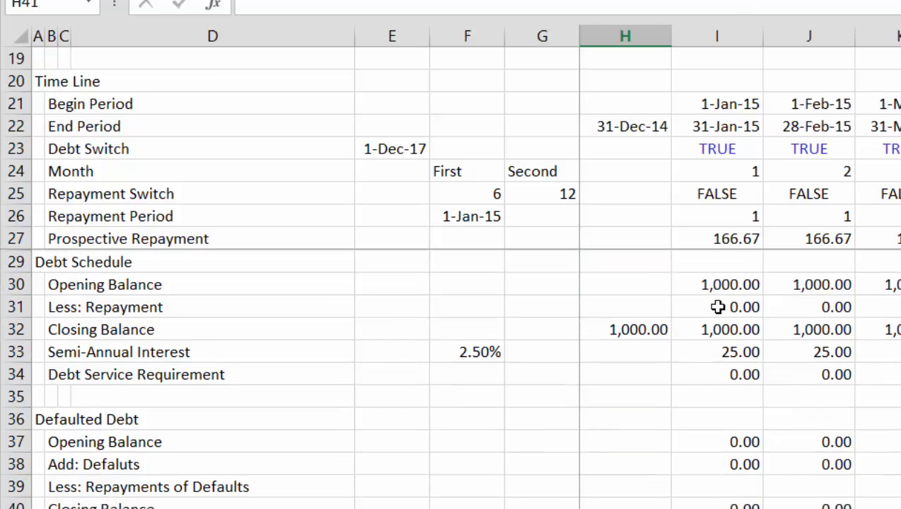
Examine the Debt Schedule and Defaulted Debt rows across the monthly columns up to the December 2015 repayment month.
{"action": "key", "text": "Right"}
{"action": "key", "text": "Right"}
{"action": "key", "text": "Right"}
{"action": "key", "text": "Right"}
{"action": "key", "text": "Right"}
{"action": "key", "text": "Right"}
{"action": "key", "text": "Right"}
{"action": "key", "text": "Right"}
{"action": "key", "text": "Right"}
{"action": "key", "text": "Right"}
{"action": "key", "text": "Right"}
{"action": "key", "text": "Right"}
{"action": "key", "text": "Right"}
{"action": "key", "text": "Right"}
{"action": "key", "text": "Right"}
{"action": "key", "text": "Right"}
{"action": "key", "text": "Right"}
{"action": "key", "text": "Right"}
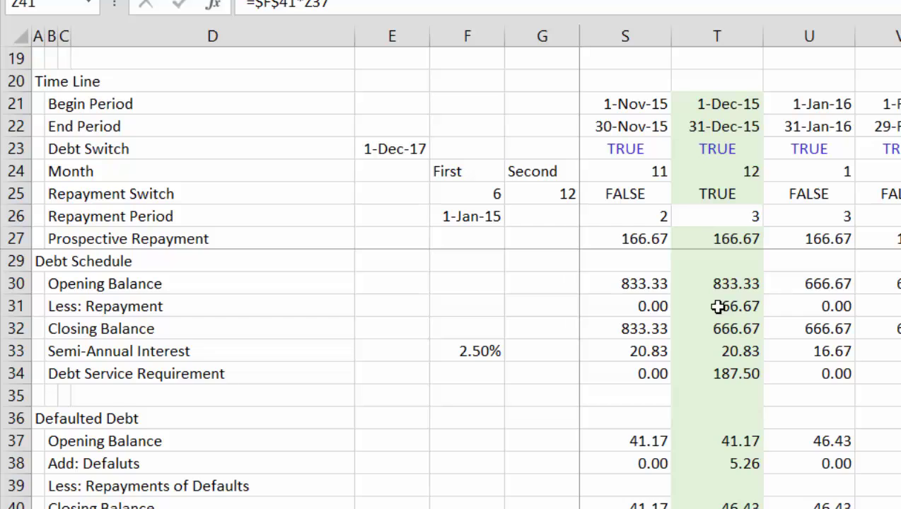
Examine the Debt Service Account's required deposit and balance rows around the December 2015 repayment month.
{"action": "key", "text": "Down"}
{"action": "key", "text": "Down"}
{"action": "key", "text": "Down"}
{"action": "key", "text": "Down"}
{"action": "key", "text": "Down"}
{"action": "key", "text": "Down"}
{"action": "key", "text": "Down"}
{"action": "key", "text": "Down"}
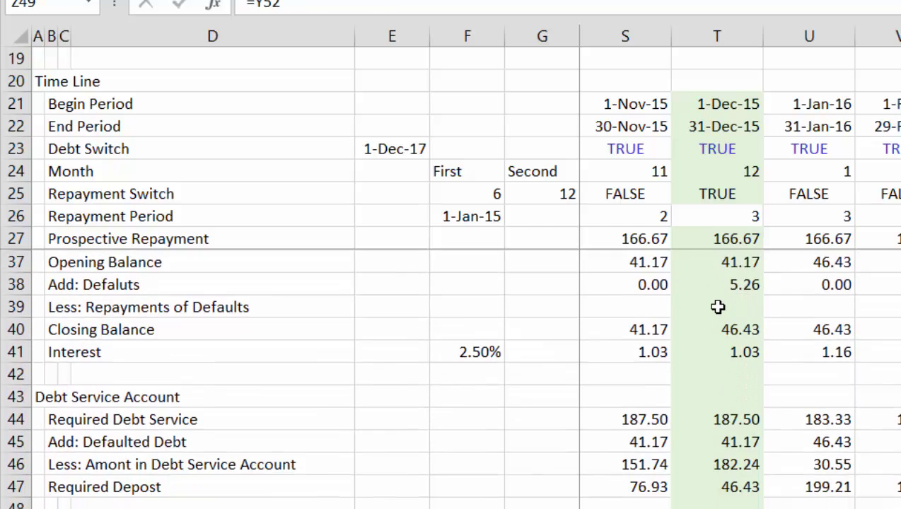
{"action": "key", "text": "Down"}
{"action": "key", "text": "Down"}
{"action": "key", "text": "Down"}
{"action": "key", "text": "Down"}
{"action": "key", "text": "Down"}
{"action": "key", "text": "Down"}
{"action": "key", "text": "Up"}
{"action": "key", "text": "Up"}
{"action": "key", "text": "Up"}
{"action": "key", "text": "Up"}
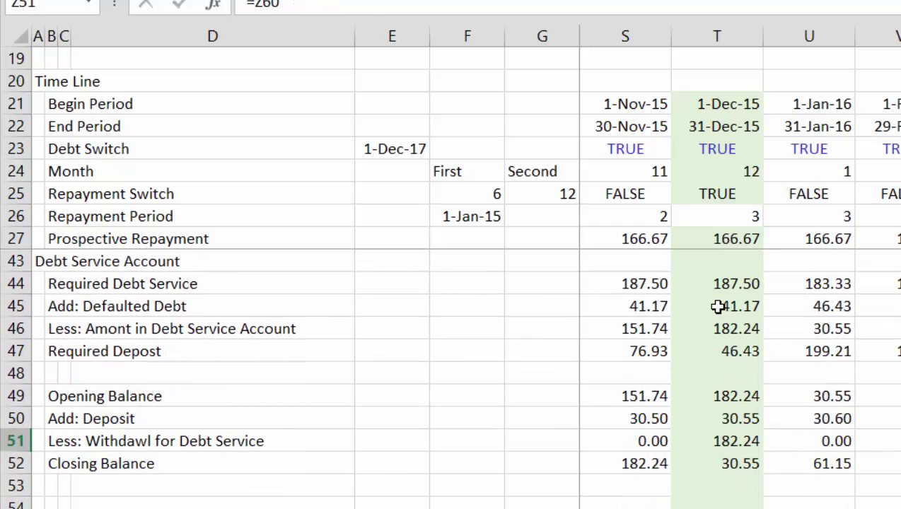
Follow the Debt Service Account balances across the monthly columns to the June 2017 repayment month.
{"action": "key", "text": "Down"}
{"action": "key", "text": "Right"}
{"action": "key", "text": "Right"}
{"action": "key", "text": "Right"}
{"action": "key", "text": "Right"}
{"action": "key", "text": "Right"}
{"action": "key", "text": "Right"}
{"action": "key", "text": "Right"}
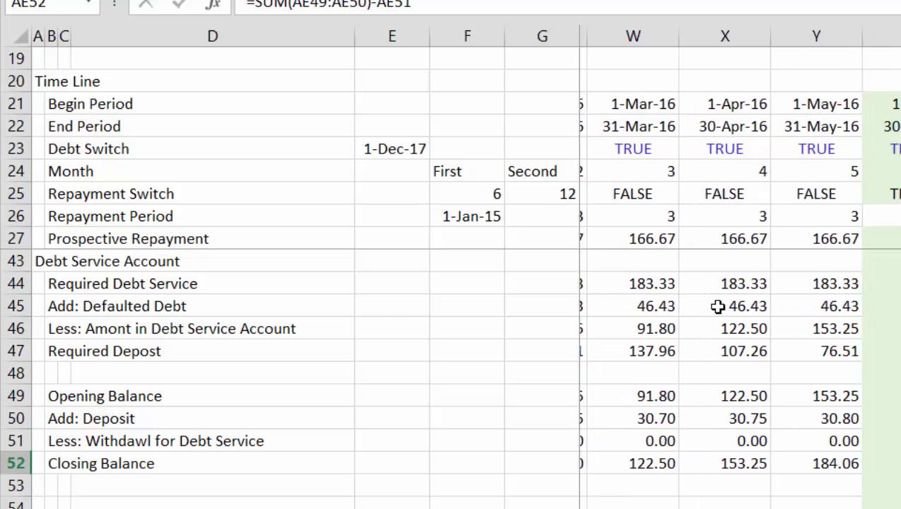
{"action": "key", "text": "Right"}
{"action": "key", "text": "Right"}
{"action": "key", "text": "Right"}
{"action": "key", "text": "Right"}
{"action": "key", "text": "Right"}
{"action": "key", "text": "Right"}
{"action": "key", "text": "Right"}
{"action": "key", "text": "Right"}
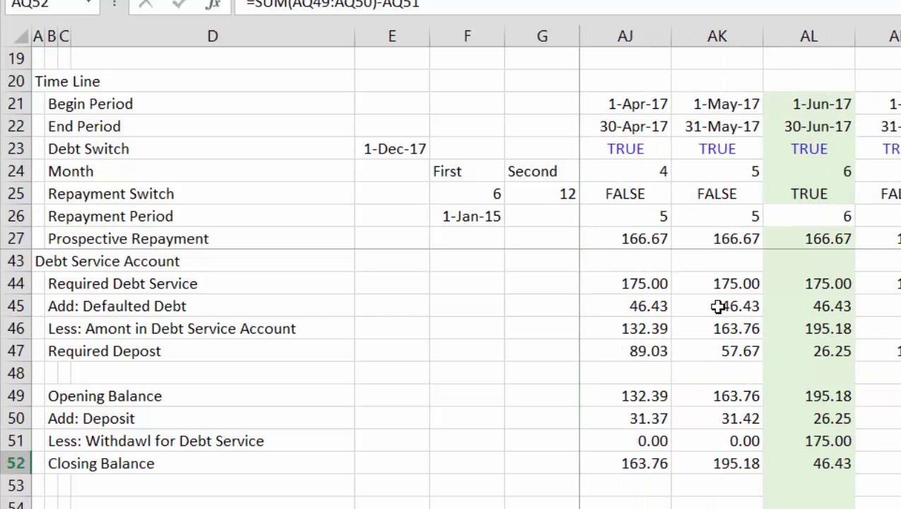
Examine the Cash Flow Waterfall for the months up to June 2017, including the Remaining Cash Flow in AL62.
{"action": "key", "text": "Left"}
{"action": "key", "text": "Down"}
{"action": "key", "text": "Down"}
{"action": "key", "text": "Down"}
{"action": "key", "text": "Down"}
{"action": "key", "text": "Down"}
{"action": "key", "text": "Down"}
{"action": "key", "text": "Down"}
{"action": "key", "text": "Down"}
{"action": "key", "text": "Down"}
{"action": "key", "text": "Down"}
{"action": "key", "text": "Down"}
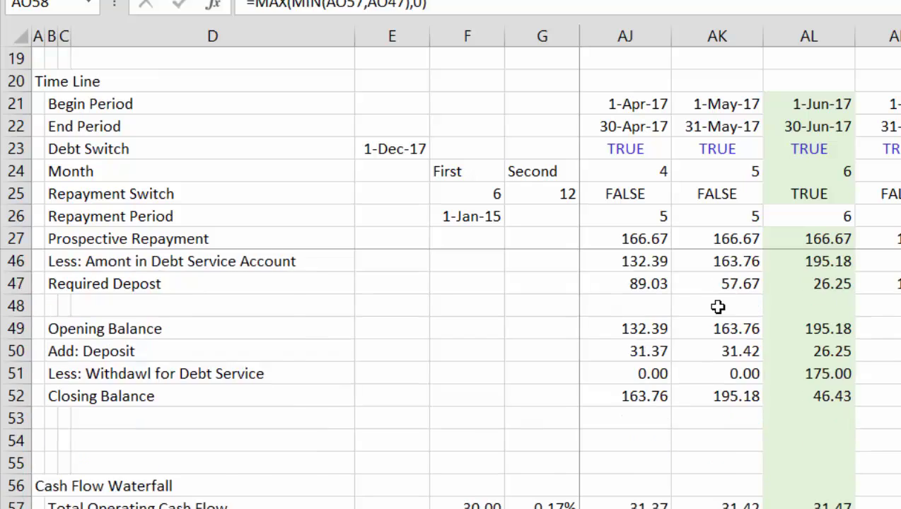
{"action": "key", "text": "Down"}
{"action": "key", "text": "Down"}
{"action": "key", "text": "Down"}
{"action": "key", "text": "Down"}
{"action": "key", "text": "Up"}
{"action": "key", "text": "Up"}
{"action": "key", "text": "Up"}
{"action": "key", "text": "Up"}
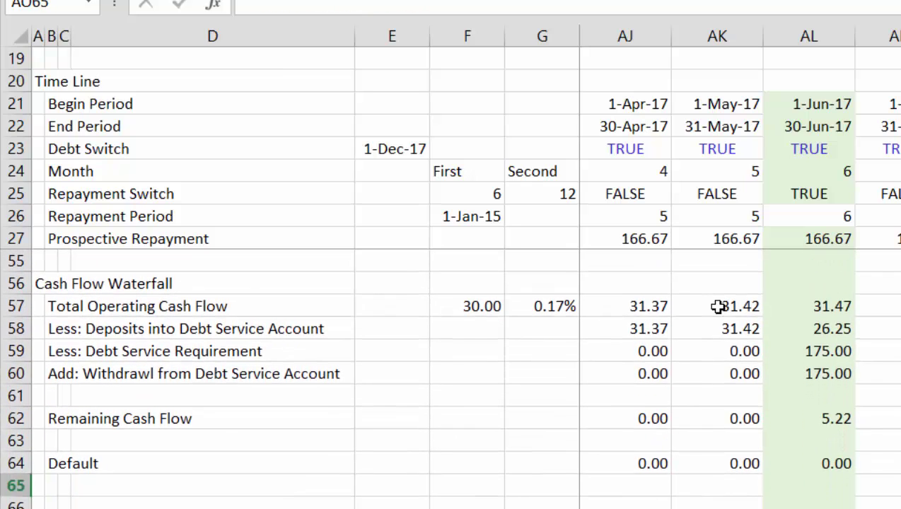
{"action": "key", "text": "Left"}
{"action": "key", "text": "Left"}
{"action": "key", "text": "Left"}
{"action": "key", "text": "Up"}
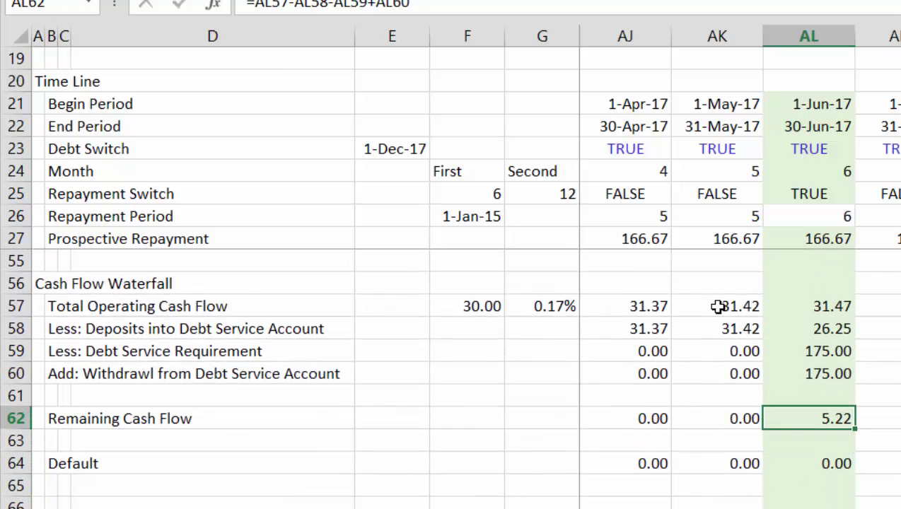
{"action": "key", "text": "Left"}
{"action": "key", "text": "Right"}
Trace the June 2017 Debt Service Account in column AL from the required deposit calculation to the withdrawal for debt service.
{"action": "key", "text": "Up"}
{"action": "key", "text": "Up"}
{"action": "key", "text": "Up"}
{"action": "key", "text": "Up"}
{"action": "key", "text": "Up"}
{"action": "key", "text": "Up"}
{"action": "key", "text": "Up"}
{"action": "key", "text": "Up"}
{"action": "key", "text": "Up"}
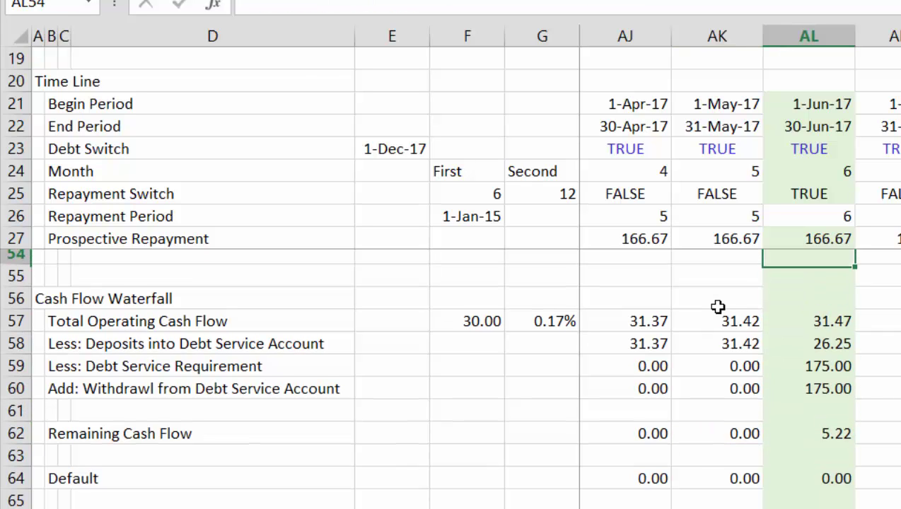
{"action": "key", "text": "Up"}
{"action": "key", "text": "Up"}
{"action": "key", "text": "Up"}
{"action": "key", "text": "Up"}
{"action": "key", "text": "Up"}
{"action": "key", "text": "Up"}
{"action": "key", "text": "Up"}
{"action": "key", "text": "Up"}
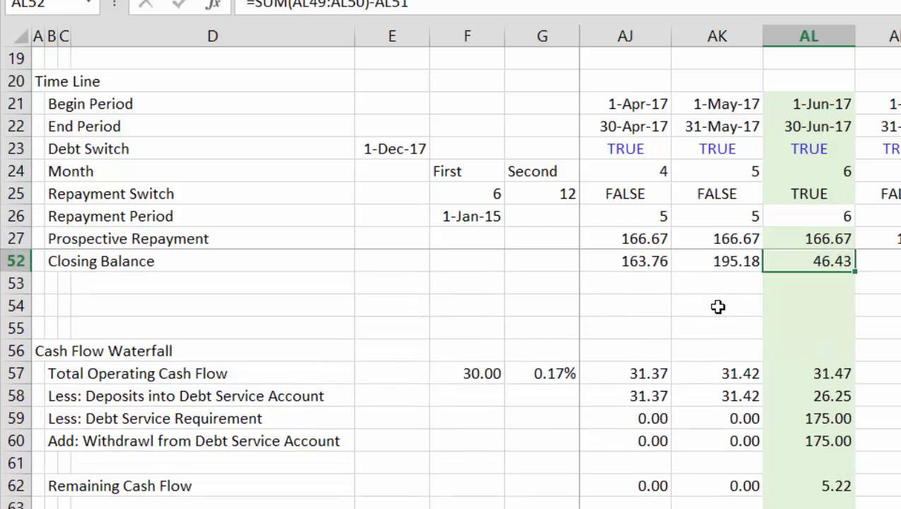
{"action": "key", "text": "Up"}
{"action": "key", "text": "Up"}
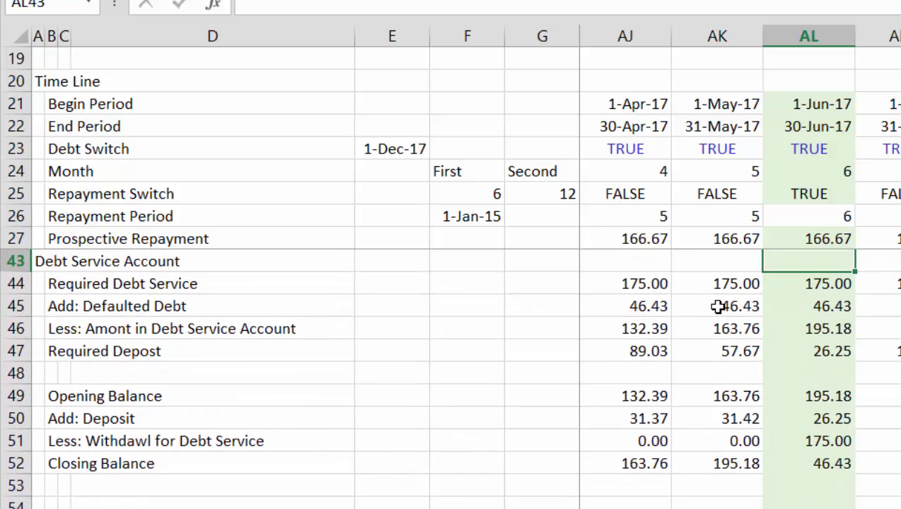
{"action": "key", "text": "Down"}
{"action": "key", "text": "Down"}
{"action": "key", "text": "Down"}
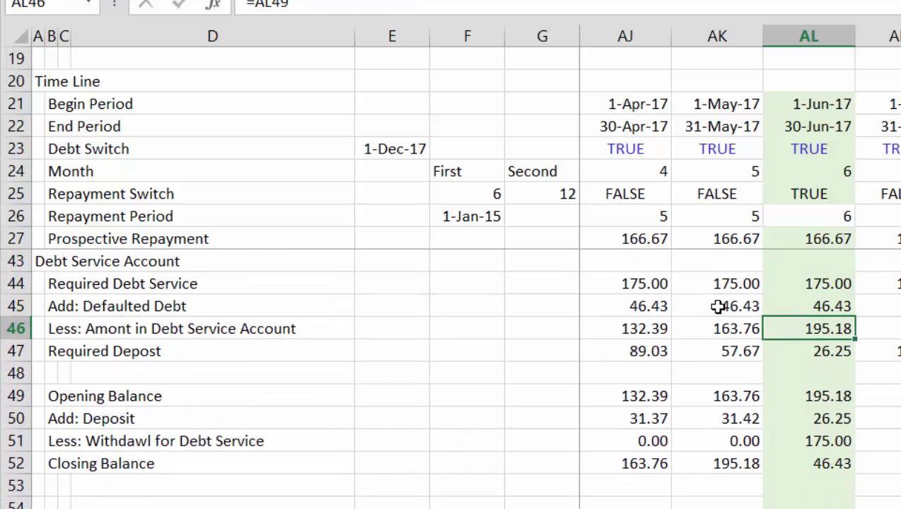
{"action": "key", "text": "Down"}
{"action": "key", "text": "Down"}
{"action": "key", "text": "Down"}
{"action": "key", "text": "Down"}
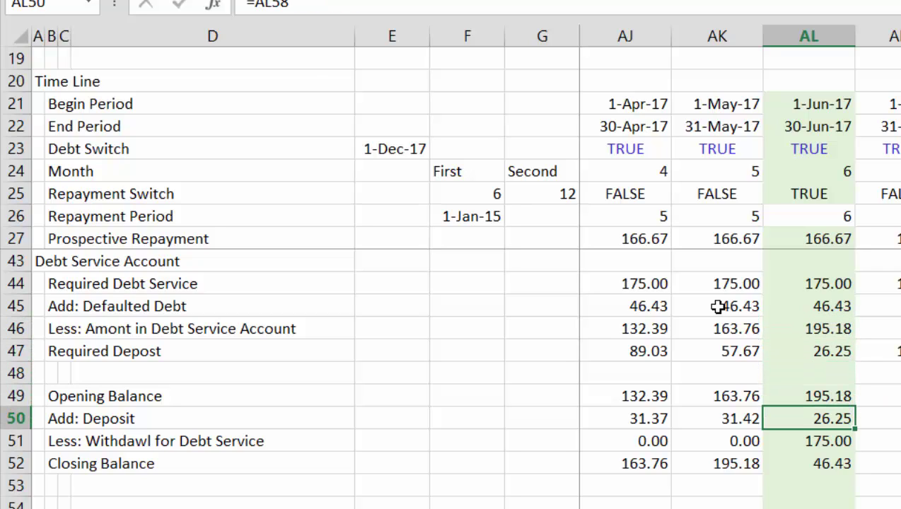
{"action": "key", "text": "Down"}
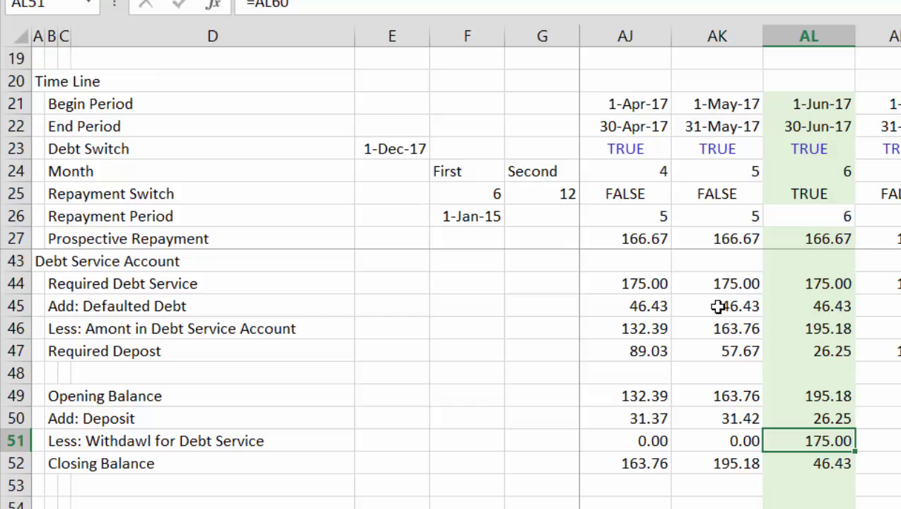
Check the June 2017 Cash Flow Waterfall in column AL down to the Default row.
{"action": "key", "text": "Down"}
{"action": "key", "text": "Down"}
{"action": "key", "text": "Down"}
{"action": "key", "text": "Down"}
{"action": "key", "text": "Down"}
{"action": "key", "text": "Down"}
{"action": "key", "text": "Down"}
{"action": "key", "text": "Down"}
{"action": "key", "text": "Down"}
{"action": "key", "text": "Down"}
{"action": "key", "text": "Down"}
{"action": "key", "text": "Down"}
{"action": "key", "text": "Down"}
{"action": "key", "text": "Down"}
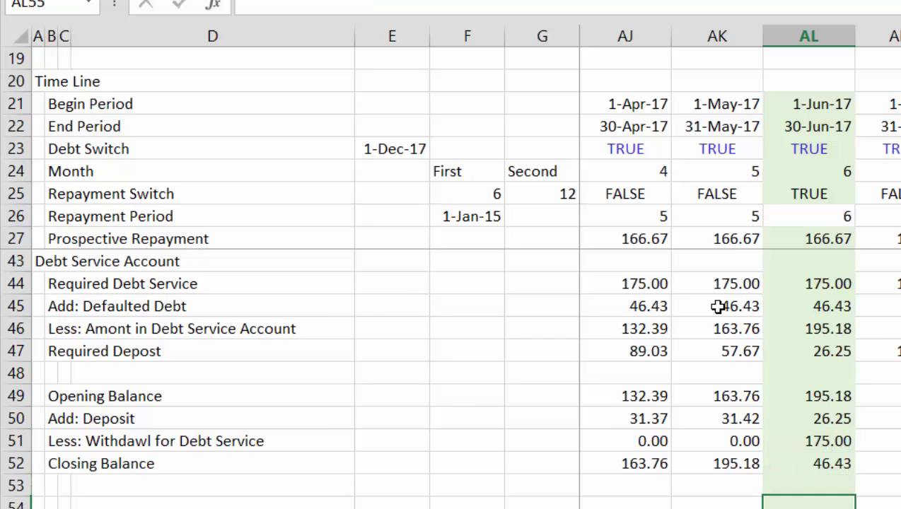
{"action": "key", "text": "Down"}
{"action": "key", "text": "Up"}
{"action": "key", "text": "Up"}
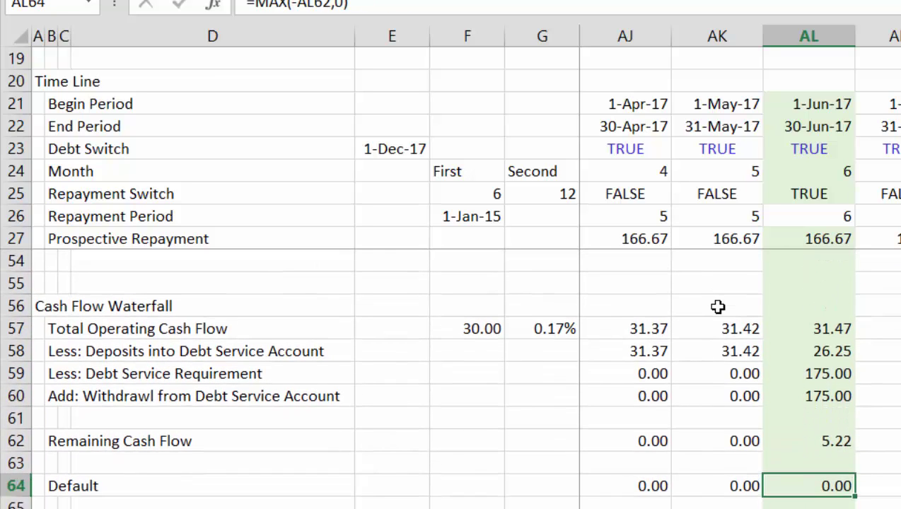
{"action": "key", "text": "Down"}
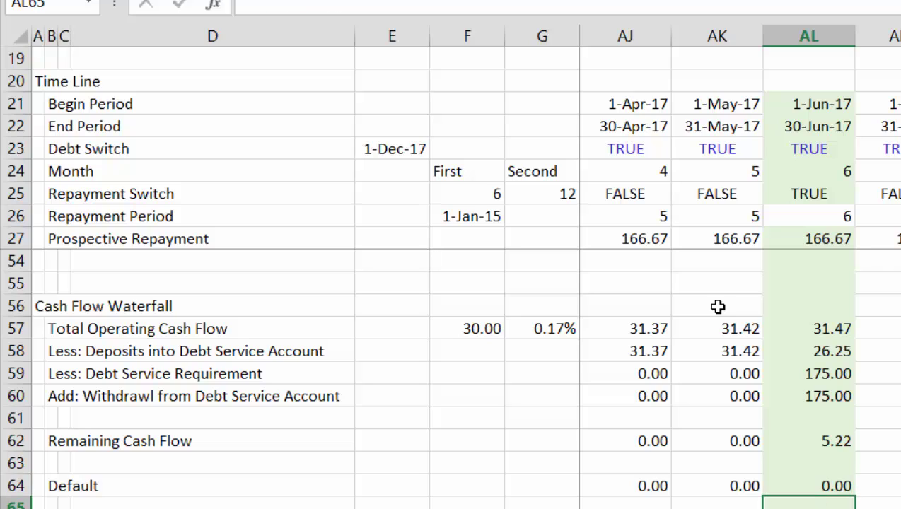
Rename the Default row label in B64 as "Add: Default".
{"action": "key", "text": "Left"}
{"action": "key", "text": "Left"}
{"action": "key", "text": "Left"}
{"action": "key", "text": "Left"}
{"action": "key", "text": "Left"}
{"action": "key", "text": "Left"}
{"action": "key", "text": "Left"}
{"action": "key", "text": "Left"}
{"action": "key", "text": "Left"}
{"action": "key", "text": "Left"}
{"action": "key", "text": "Left"}
{"action": "key", "text": "Left"}
{"action": "key", "text": "Left"}
{"action": "key", "text": "Left"}
{"action": "key", "text": "Left"}
{"action": "key", "text": "Left"}
{"action": "key", "text": "Left"}
{"action": "key", "text": "Left"}
{"action": "key", "text": "Left"}
{"action": "key", "text": "Left"}
{"action": "key", "text": "Left"}
{"action": "key", "text": "Left"}
{"action": "key", "text": "Left"}
{"action": "key", "text": "Left"}
{"action": "key", "text": "Left"}
{"action": "key", "text": "Left"}
{"action": "key", "text": "Left"}
{"action": "key", "text": "Left"}
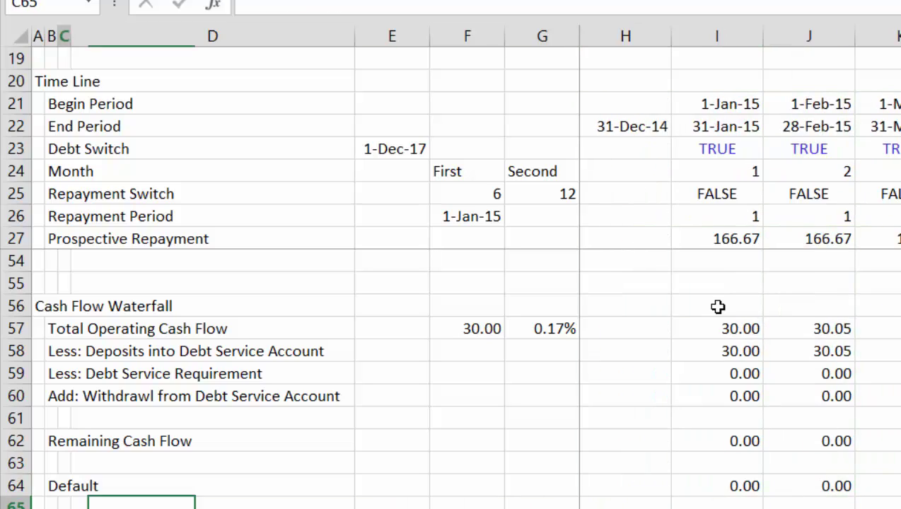
{"action": "key", "text": "Up"}
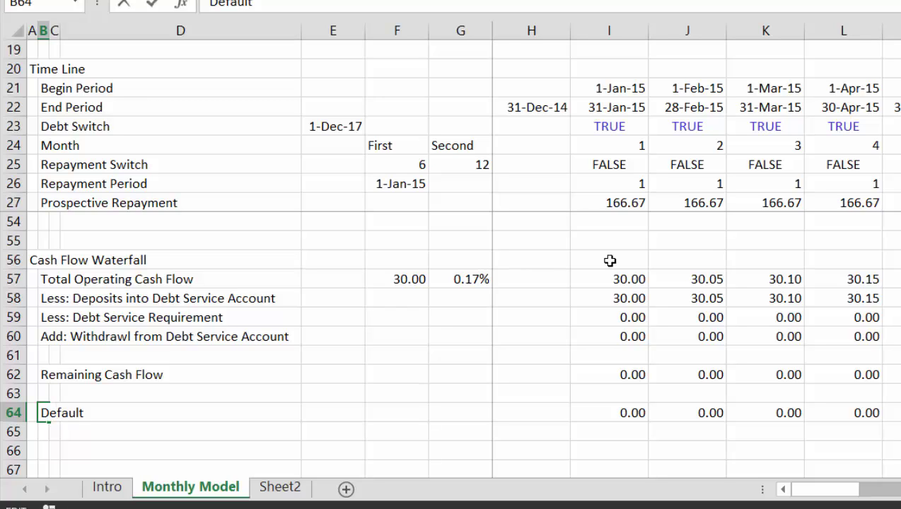
{"action": "key", "text": "F2"}
{"action": "key", "text": "Home"}
{"action": "type", "text": "Add: "}
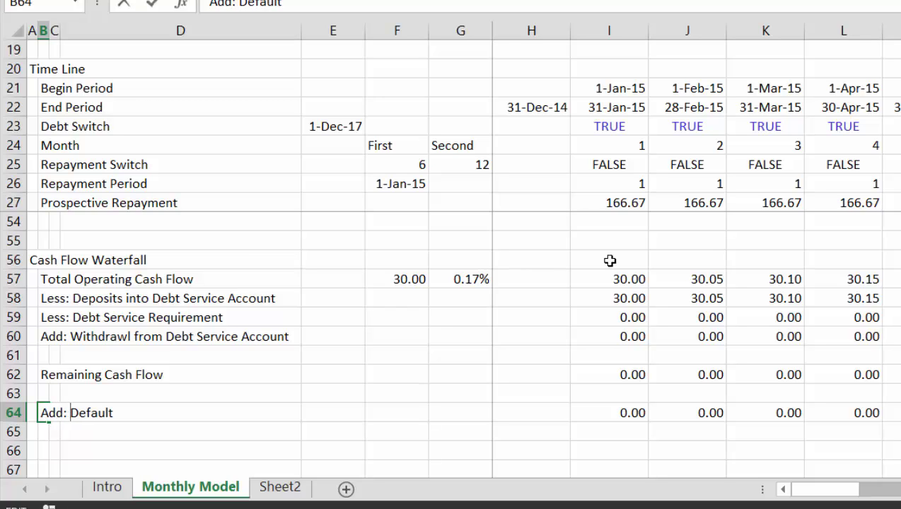
{"action": "type", "text": "Defa"}
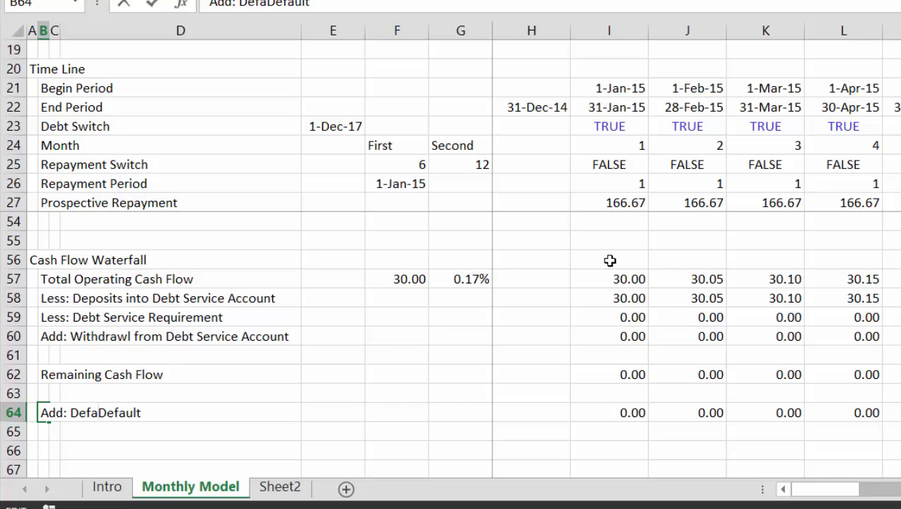
{"action": "type", "text": "ult"}
{"action": "key", "text": "Delete"}
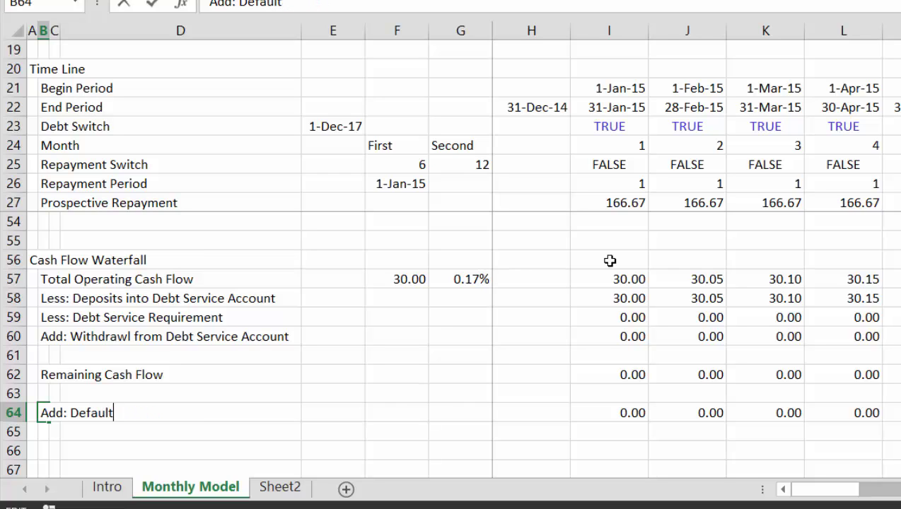
{"action": "key", "text": "Return"}
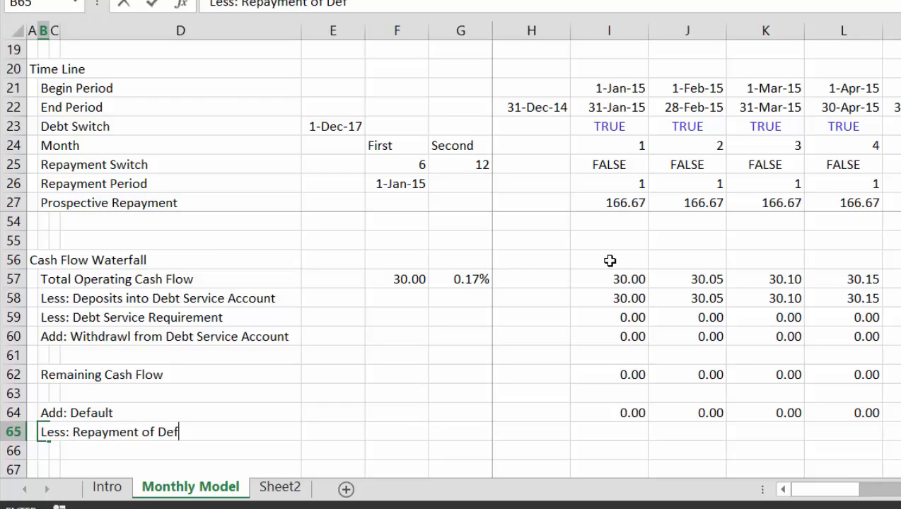
Label row 65 of the Cash Flow Waterfall "Less: Repayment of Default".
{"action": "key", "text": "Return"}
{"action": "key", "text": "Up"}
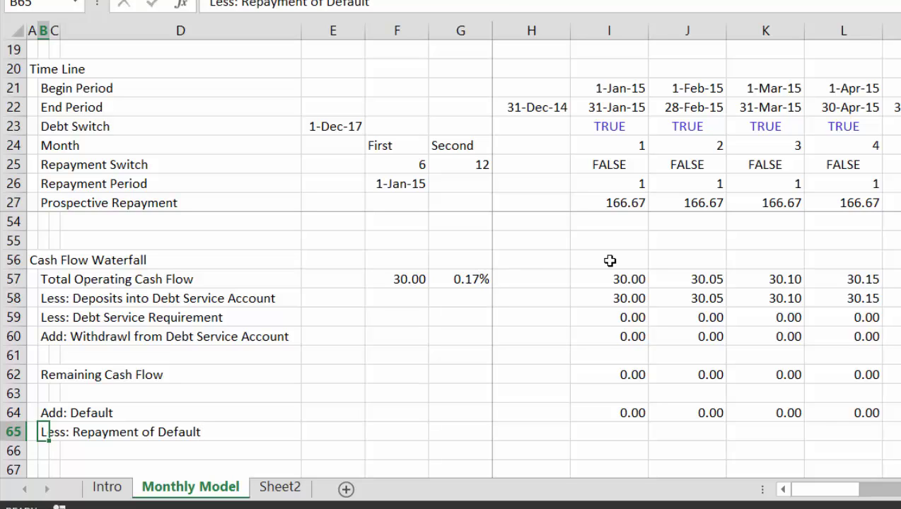
Enter the formula =MAX(I62,0) in I65 to calculate the January 2015 repayment of default from positive remaining cash flow.
{"action": "key", "text": "Right"}
{"action": "key", "text": "Right"}
{"action": "key", "text": "Right"}
{"action": "key", "text": "Right"}
{"action": "key", "text": "Right"}
{"action": "key", "text": "Right"}
{"action": "key", "text": "Right"}
{"action": "key", "text": "Right"}
{"action": "key", "text": "Right"}
{"action": "key", "text": "Right"}
{"action": "key", "text": "Right"}
{"action": "key", "text": "Right"}
{"action": "key", "text": "Right"}
{"action": "key", "text": "Right"}
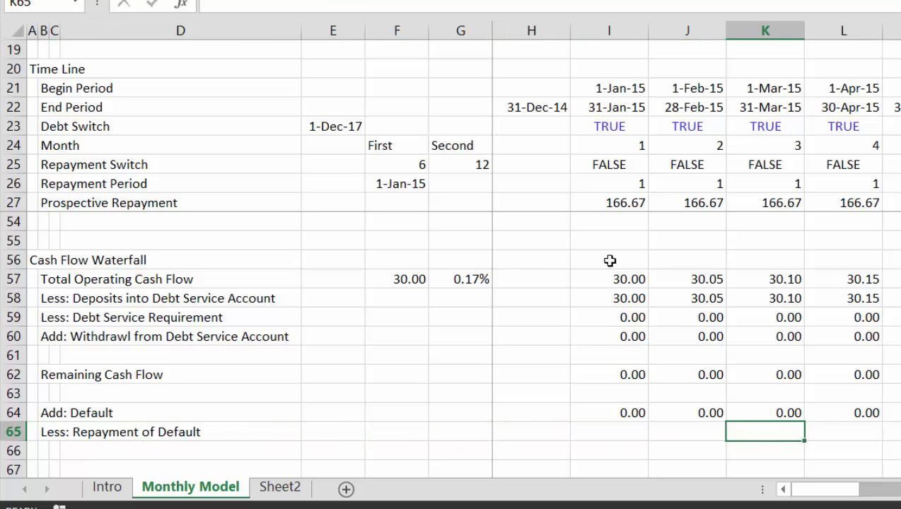
{"action": "key", "text": "Left"}
{"action": "key", "text": "Left"}
{"action": "key", "text": "Left"}
{"action": "key", "text": "Left"}
{"action": "key", "text": "Left"}
{"action": "key", "text": "Left"}
{"action": "key", "text": "Left"}
{"action": "key", "text": "Left"}
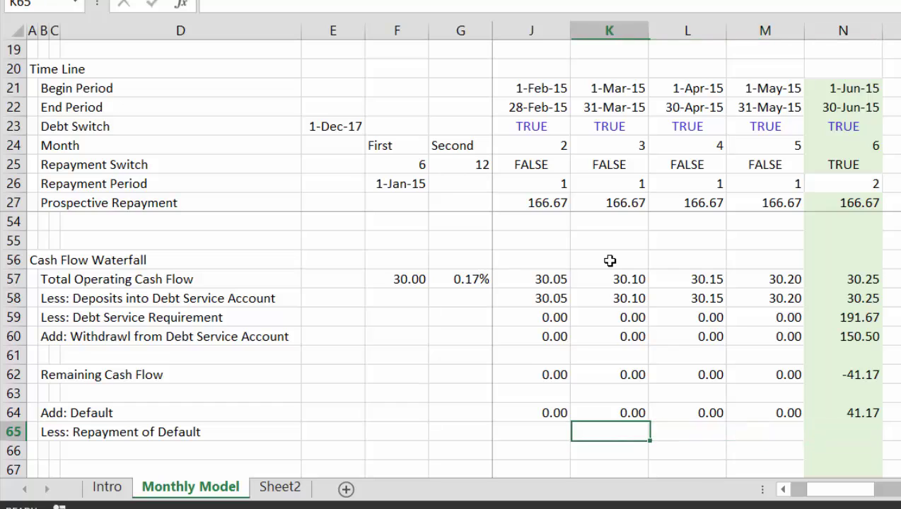
{"action": "key", "text": "Right"}
{"action": "key", "text": "Right"}
{"action": "key", "text": "Left"}
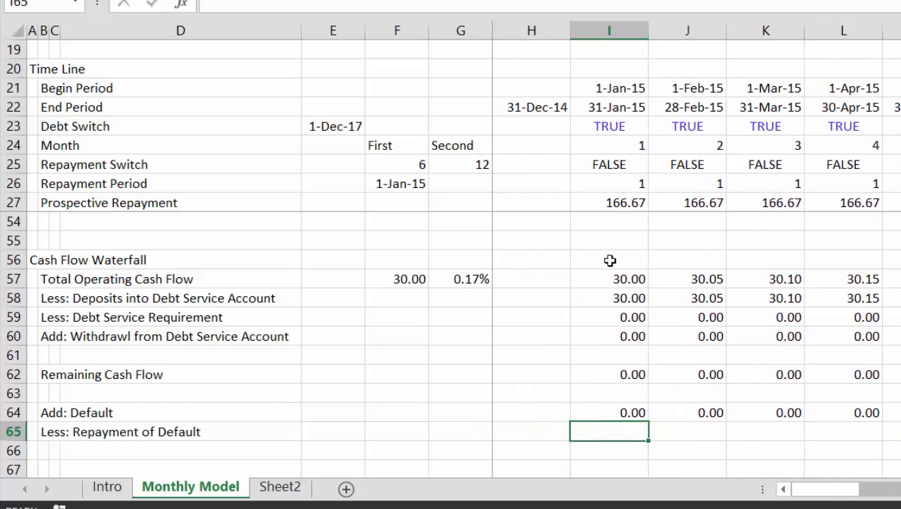
{"action": "type", "text": "=m"}
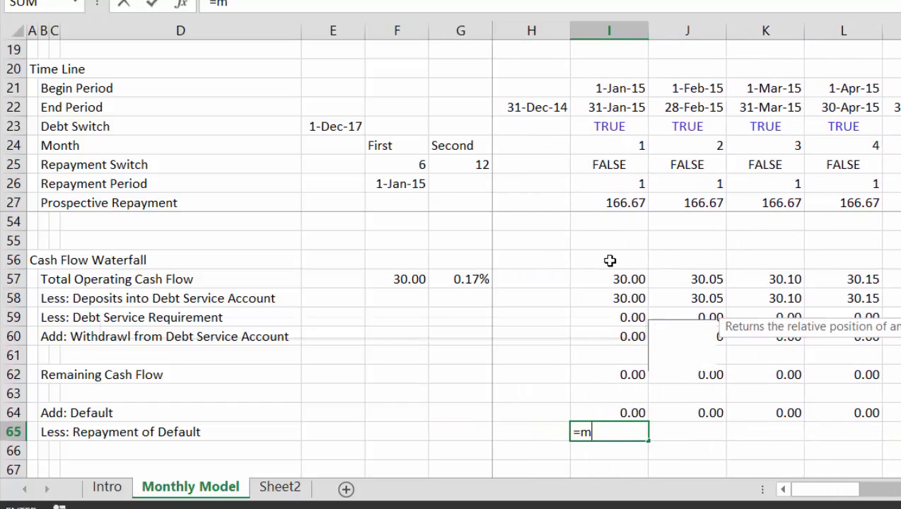
{"action": "type", "text": "ax)"}
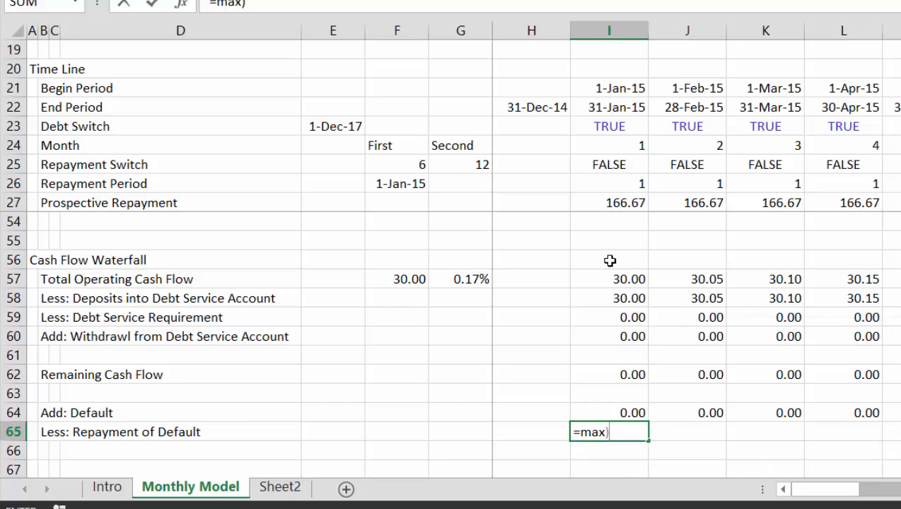
{"action": "key", "text": "BackSpace"}
{"action": "type", "text": "("}
{"action": "key", "text": "Up"}
{"action": "key", "text": "Up"}
{"action": "key", "text": "Up"}
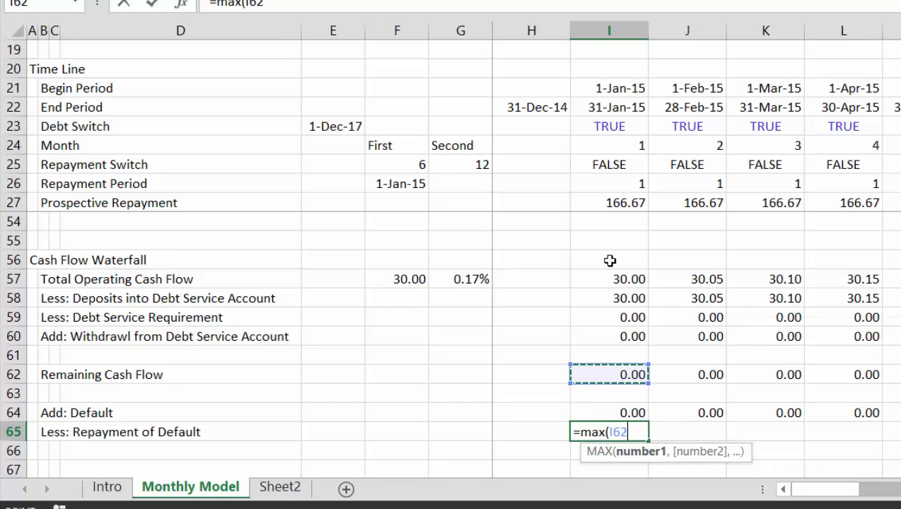
{"action": "type", "text": ",0)"}
{"action": "key", "text": "Return"}
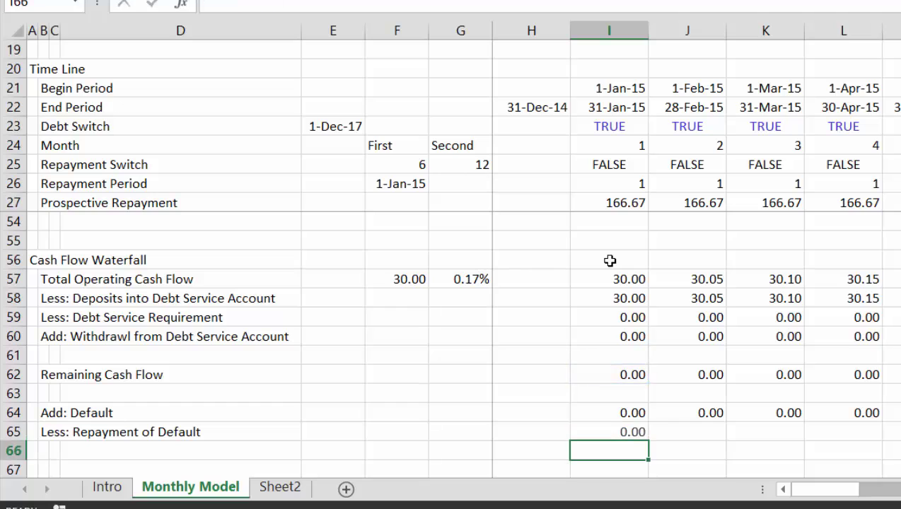
Copy the repayment of default formula from I65 across the monthly columns of row 65.
{"action": "key", "text": "Up"}
{"action": "key", "text": "ctrl+shift+Right"}
{"action": "key", "text": "ctrl+r"}
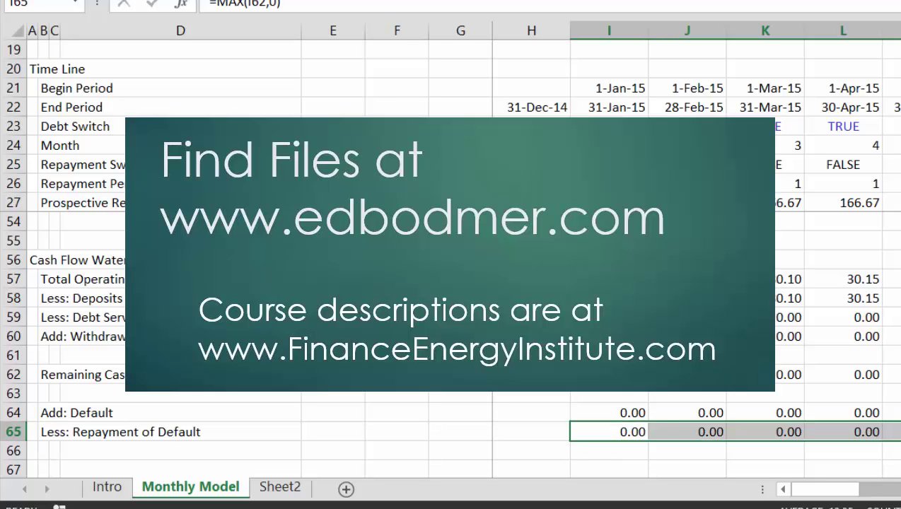
Examine the Repayment of Default row across the months from January 2015 to mid-2017.
{"action": "key", "text": "Right"}
{"action": "key", "text": "Right"}
{"action": "key", "text": "Right"}
{"action": "key", "text": "Right"}
{"action": "key", "text": "Right"}
{"action": "key", "text": "Right"}
{"action": "key", "text": "Right"}
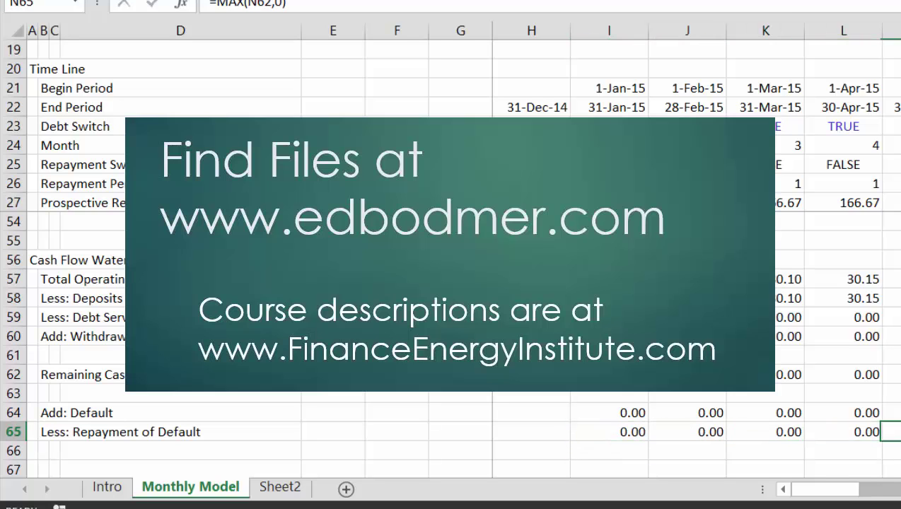
{"action": "key", "text": "Right"}
{"action": "key", "text": "Right"}
{"action": "key", "text": "Right"}
{"action": "key", "text": "Right"}
{"action": "key", "text": "Right"}
{"action": "key", "text": "Right"}
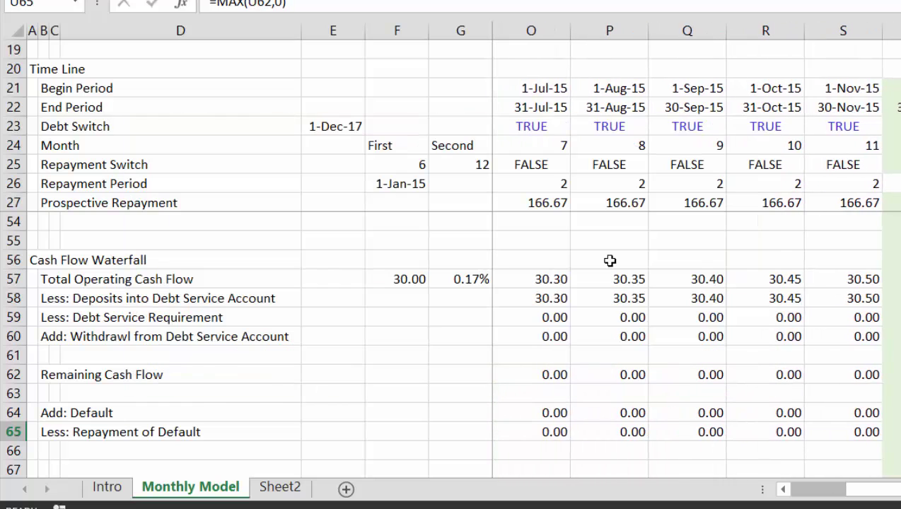
{"action": "key", "text": "Right"}
{"action": "key", "text": "Right"}
{"action": "key", "text": "Right"}
{"action": "key", "text": "Right"}
{"action": "key", "text": "Right"}
{"action": "key", "text": "Right"}
{"action": "key", "text": "Right"}
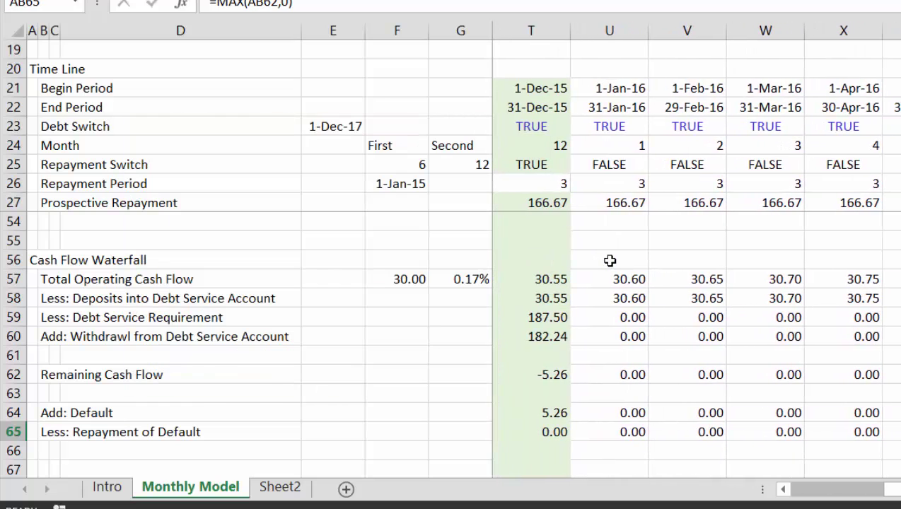
{"action": "key", "text": "Right"}
{"action": "key", "text": "Right"}
{"action": "key", "text": "Right"}
{"action": "key", "text": "Right"}
{"action": "key", "text": "Right"}
{"action": "key", "text": "Right"}
{"action": "key", "text": "Right"}
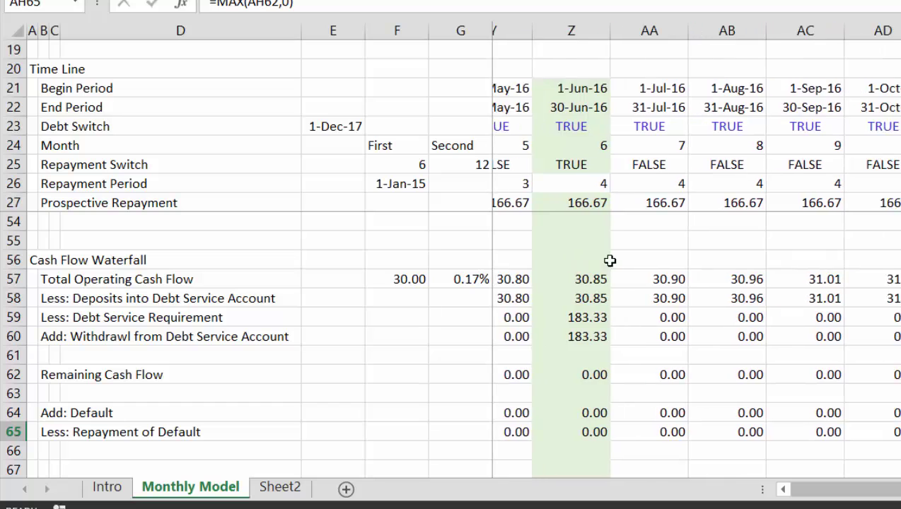
{"action": "key", "text": "Right"}
{"action": "key", "text": "Right"}
{"action": "key", "text": "Right"}
{"action": "key", "text": "Right"}
{"action": "key", "text": "Right"}
{"action": "key", "text": "Right"}
{"action": "key", "text": "Left"}
{"action": "key", "text": "Left"}
{"action": "key", "text": "Left"}
{"action": "key", "text": "Left"}
{"action": "key", "text": "Left"}
{"action": "key", "text": "Left"}
{"action": "key", "text": "Left"}
{"action": "key", "text": "Left"}
{"action": "key", "text": "Left"}
{"action": "key", "text": "Left"}
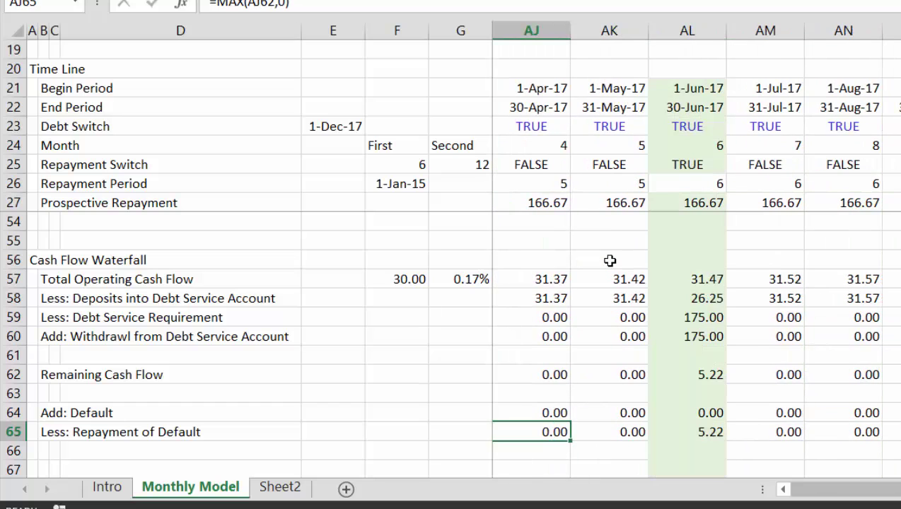
Compare Repayment of Default with Remaining Cash Flow in the months from mid-2017 into 2018, after the Debt Switch turns off.
{"action": "key", "text": "Right"}
{"action": "key", "text": "Right"}
{"action": "key", "text": "Right"}
{"action": "key", "text": "Right"}
{"action": "key", "text": "Right"}
{"action": "key", "text": "Right"}
{"action": "key", "text": "Right"}
{"action": "key", "text": "Right"}
{"action": "key", "text": "Right"}
{"action": "key", "text": "Right"}
{"action": "key", "text": "Right"}
{"action": "key", "text": "Right"}
{"action": "key", "text": "Right"}
{"action": "key", "text": "Right"}
{"action": "key", "text": "Right"}
{"action": "key", "text": "Right"}
{"action": "key", "text": "Right"}
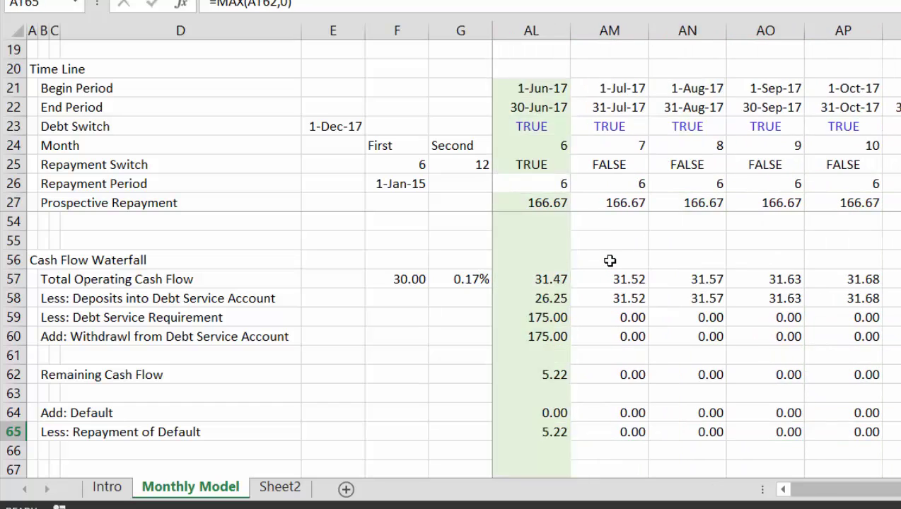
{"action": "key", "text": "Right"}
{"action": "key", "text": "Right"}
{"action": "key", "text": "Right"}
{"action": "key", "text": "Left"}
{"action": "key", "text": "Left"}
{"action": "key", "text": "Left"}
{"action": "key", "text": "Left"}
{"action": "key", "text": "Left"}
{"action": "key", "text": "Left"}
{"action": "key", "text": "Left"}
{"action": "key", "text": "Left"}
{"action": "key", "text": "Left"}
{"action": "key", "text": "Left"}
{"action": "key", "text": "Left"}
{"action": "key", "text": "Left"}
{"action": "key", "text": "Left"}
{"action": "key", "text": "Left"}
{"action": "key", "text": "Left"}
{"action": "key", "text": "Left"}
{"action": "key", "text": "Left"}
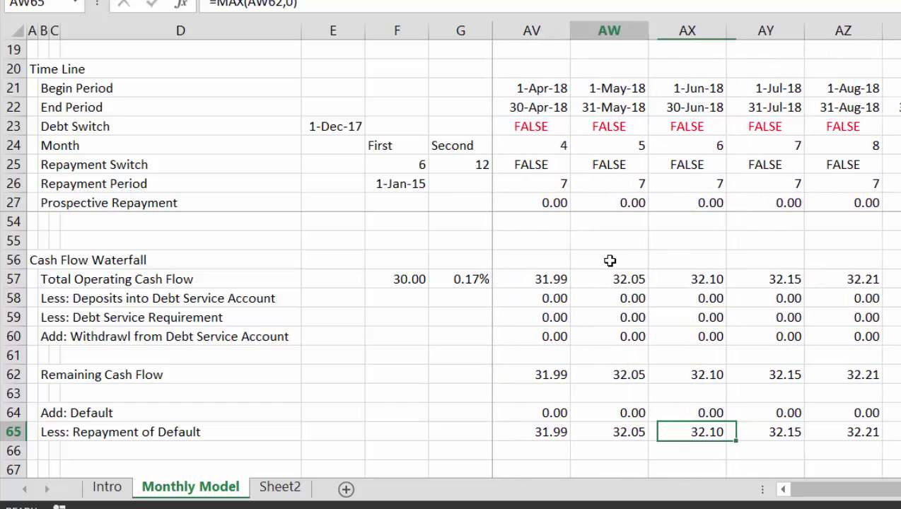
{"action": "key", "text": "Right"}
{"action": "key", "text": "Right"}
{"action": "key", "text": "Right"}
{"action": "key", "text": "Right"}
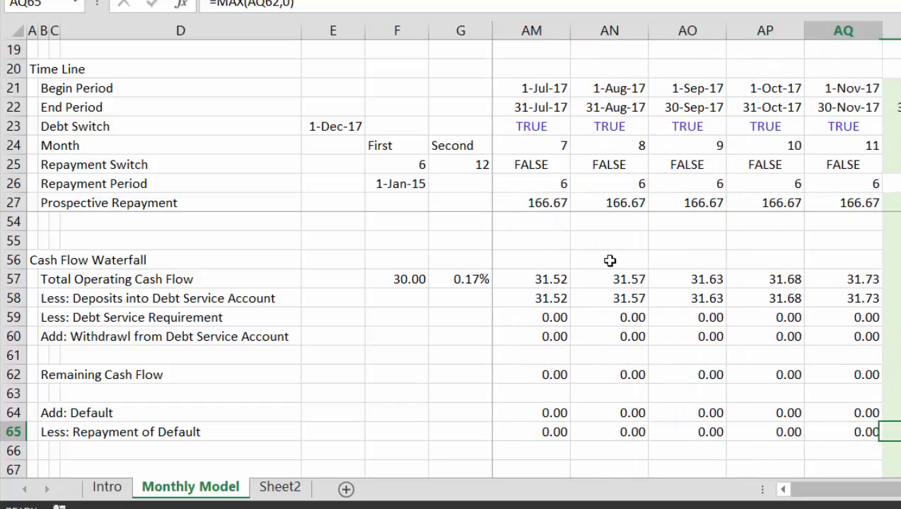
{"action": "key", "text": "Left"}
{"action": "key", "text": "Left"}
{"action": "key", "text": "Left"}
{"action": "key", "text": "Left"}
{"action": "key", "text": "Left"}
{"action": "key", "text": "Left"}
{"action": "key", "text": "Left"}
{"action": "key", "text": "Left"}
Wrap the MAX expression of the January 2015 repayment of default formula in I65 in a MIN function.
{"action": "key", "text": "Home"}
{"action": "key", "text": "Home"}
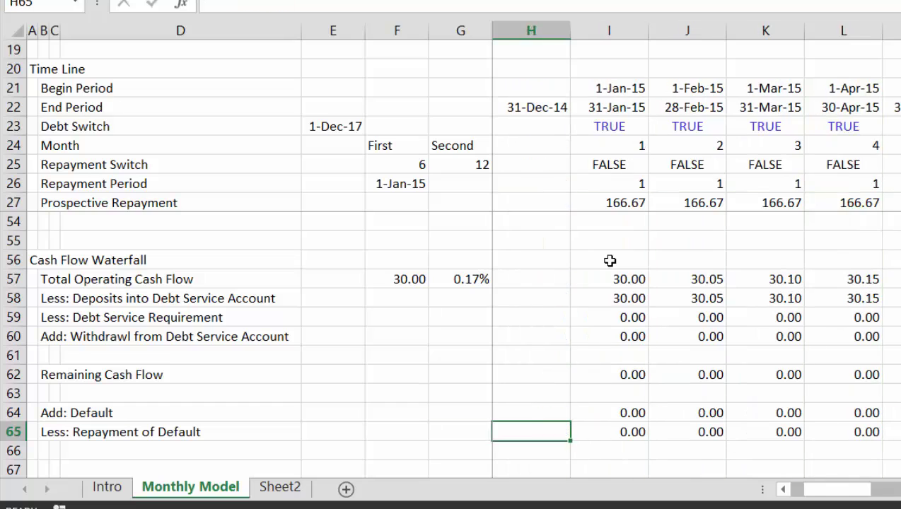
{"action": "key", "text": "Right"}
{"action": "key", "text": "Right"}
{"action": "key", "text": "Right"}
{"action": "key", "text": "Right"}
{"action": "key", "text": "Right"}
{"action": "key", "text": "Right"}
{"action": "key", "text": "Right"}
{"action": "key", "text": "Right"}
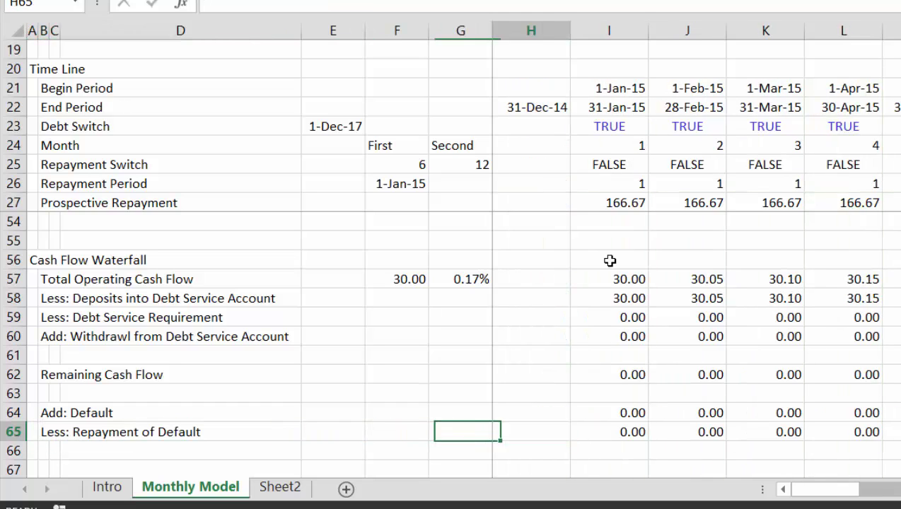
{"action": "key", "text": "F2"}
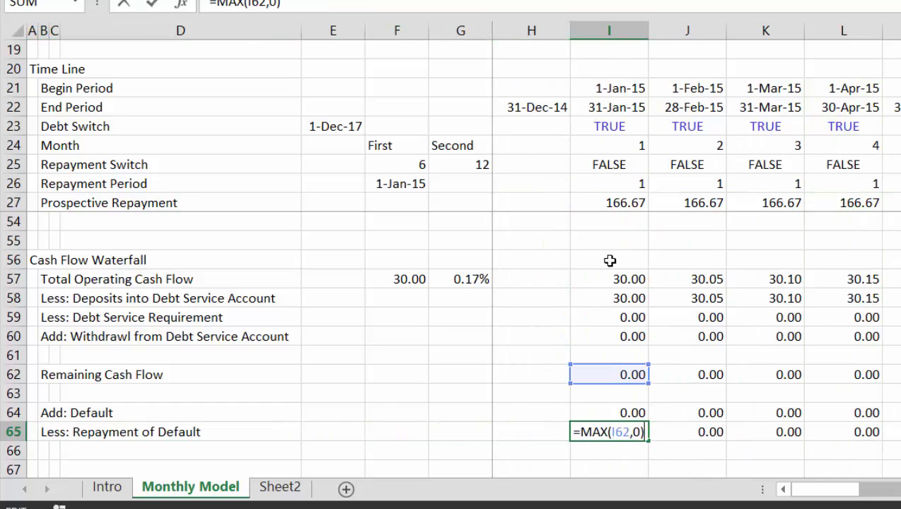
{"action": "key", "text": "Left"}
{"action": "key", "text": "Left"}
{"action": "key", "text": "Left"}
{"action": "key", "text": "Left"}
{"action": "key", "text": "Left"}
{"action": "key", "text": "Left"}
{"action": "key", "text": "Left"}
{"action": "key", "text": "Left"}
{"action": "key", "text": "Left"}
{"action": "key", "text": "Left"}
{"action": "type", "text": "min"}
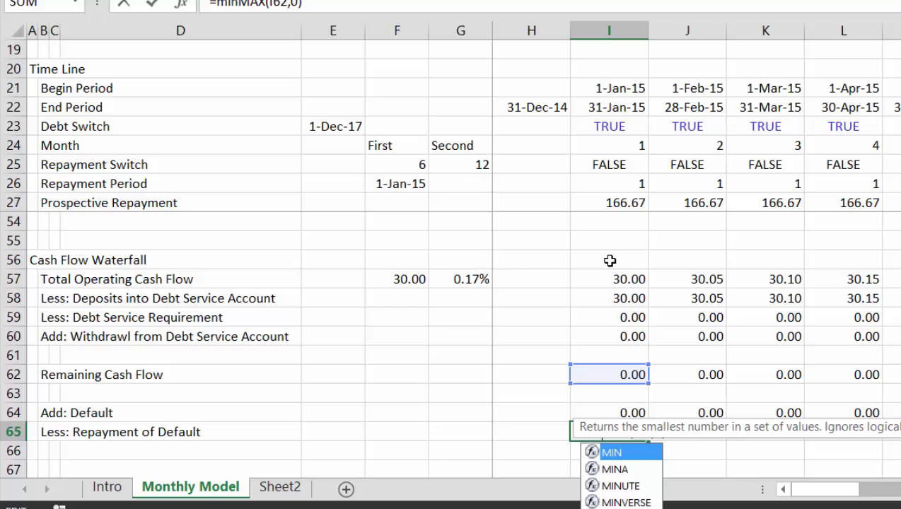
{"action": "type", "text": "("}
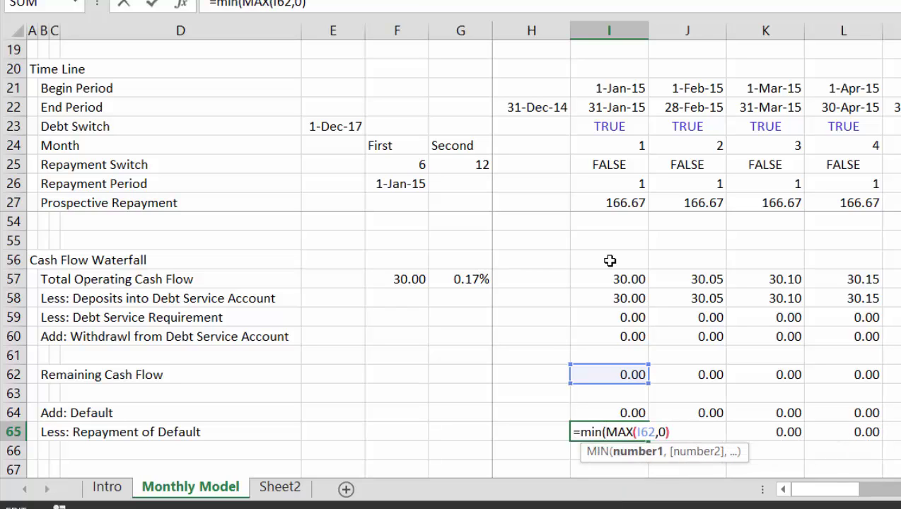
Add the Defaulted Debt opening balance I37 as the second MIN argument, completing I65 as =MIN(MAX(I62,0),I37).
{"action": "type", "text": ","}
{"action": "left_click", "coordinate": [603, 298]}
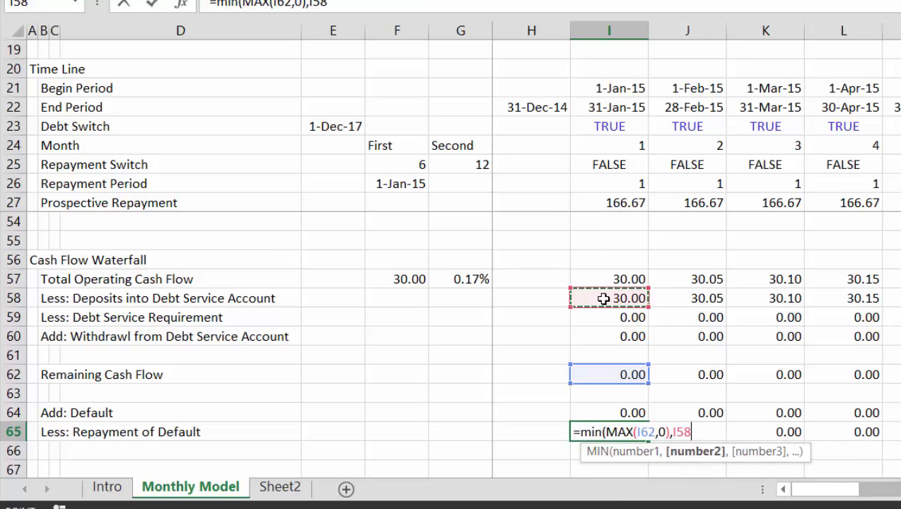
{"action": "key", "text": "Up"}
{"action": "key", "text": "Up"}
{"action": "key", "text": "Up"}
{"action": "key", "text": "Up"}
{"action": "key", "text": "Up"}
{"action": "key", "text": "Up"}
{"action": "key", "text": "Up"}
{"action": "key", "text": "Up"}
{"action": "key", "text": "Up"}
{"action": "key", "text": "Up"}
{"action": "key", "text": "Up"}
{"action": "key", "text": "Up"}
{"action": "key", "text": "Up"}
{"action": "key", "text": "Up"}
{"action": "key", "text": "Up"}
{"action": "key", "text": "Up"}
{"action": "key", "text": "Up"}
{"action": "key", "text": "Up"}
{"action": "key", "text": "Up"}
{"action": "key", "text": "Up"}
{"action": "key", "text": "Up"}
{"action": "key", "text": "Up"}
{"action": "key", "text": "Up"}
{"action": "key", "text": "Up"}
{"action": "key", "text": "Up"}
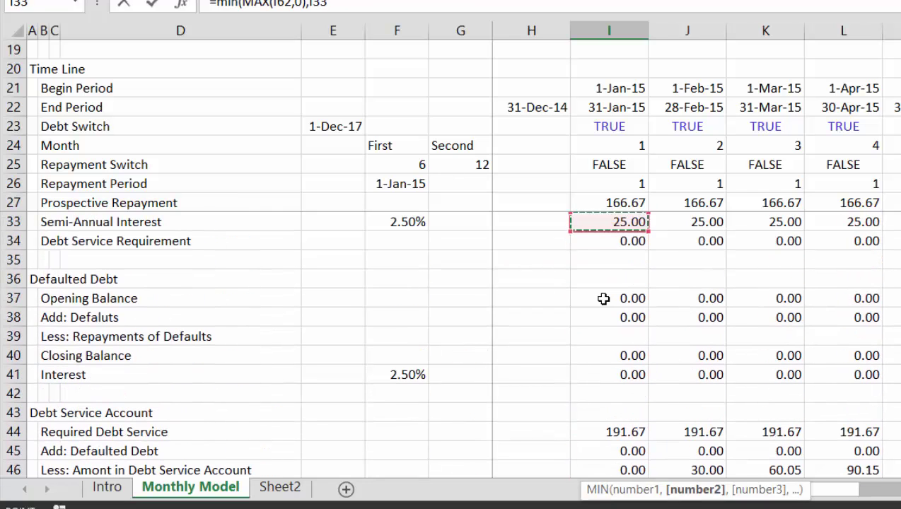
{"action": "key", "text": "Down"}
{"action": "key", "text": "Down"}
{"action": "key", "text": "Down"}
{"action": "key", "text": "Down"}
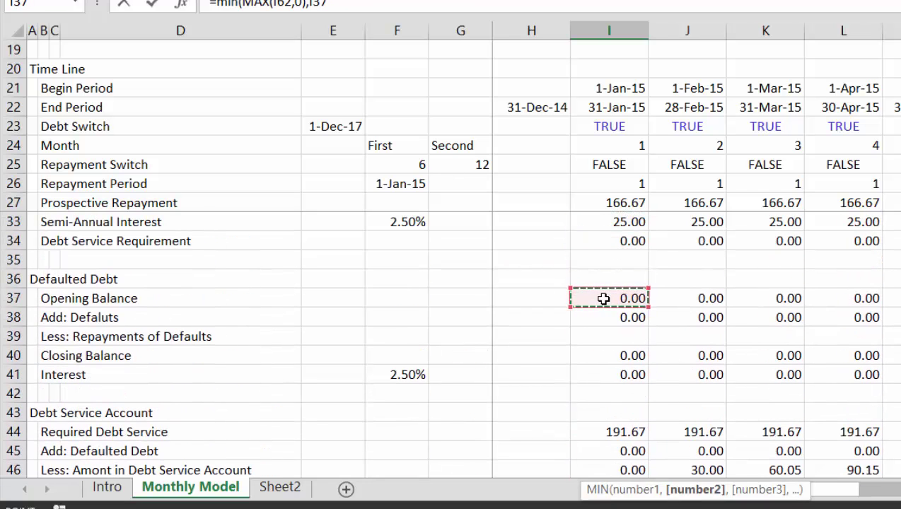
{"action": "key", "text": "Return"}
{"action": "key", "text": "Return"}
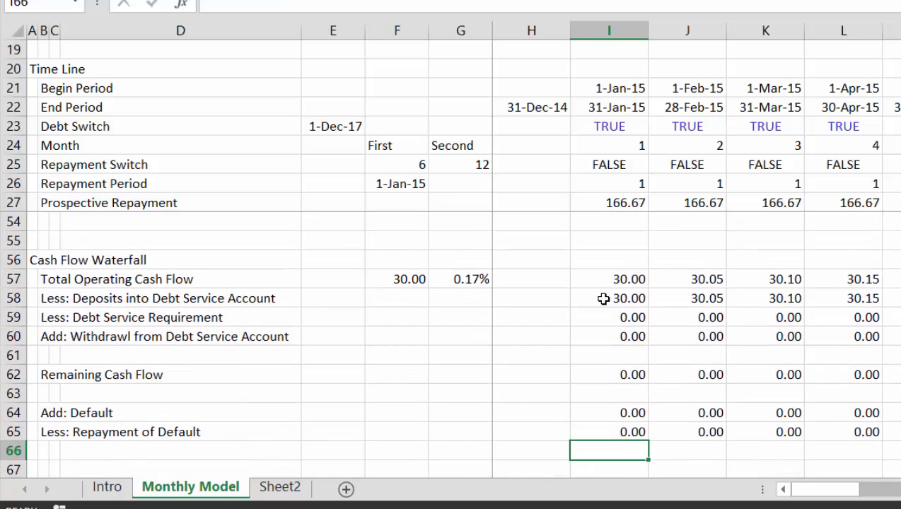
Copy the revised MIN formula from I65 across the monthly columns of the Repayment of Default row.
{"action": "key", "text": "Up"}
{"action": "left_click", "coordinate": [604, 298]}
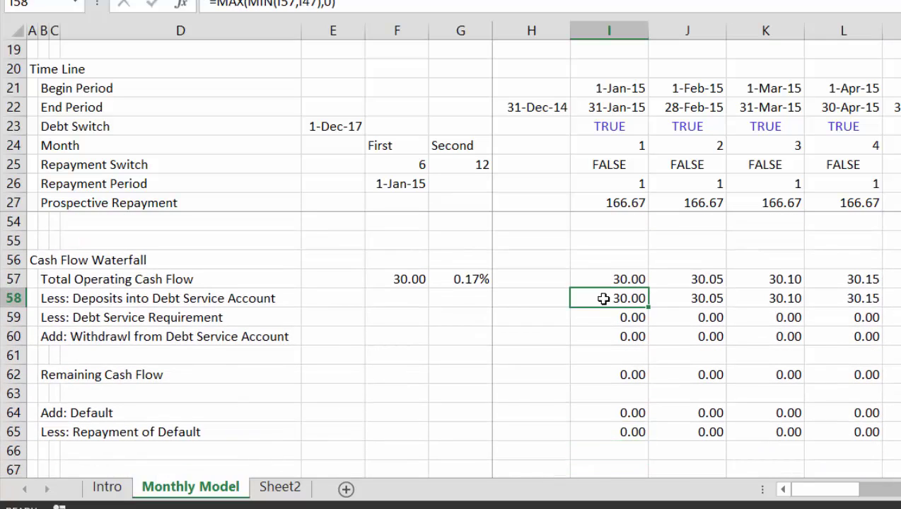
{"action": "key", "text": "Down"}
{"action": "key", "text": "Down"}
{"action": "key", "text": "Down"}
{"action": "key", "text": "Down"}
{"action": "key", "text": "Down"}
{"action": "key", "text": "Down"}
{"action": "key", "text": "Down"}
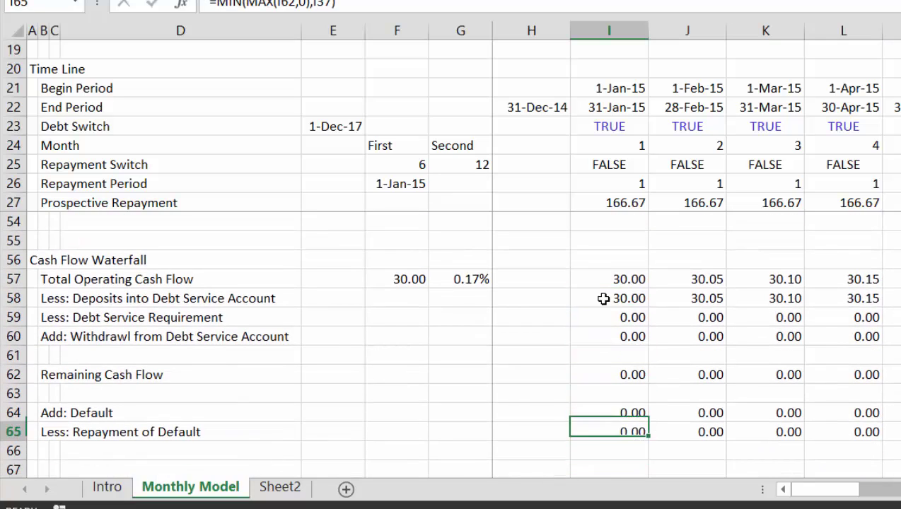
{"action": "key", "text": "shift+Right"}
{"action": "key", "text": "shift+Right"}
{"action": "key", "text": "shift+Right"}
Compare Repayment of Default with Remaining Cash Flow across the monthly columns from February 2015 to September 2019.
{"action": "key", "text": "Right"}
{"action": "key", "text": "Right"}
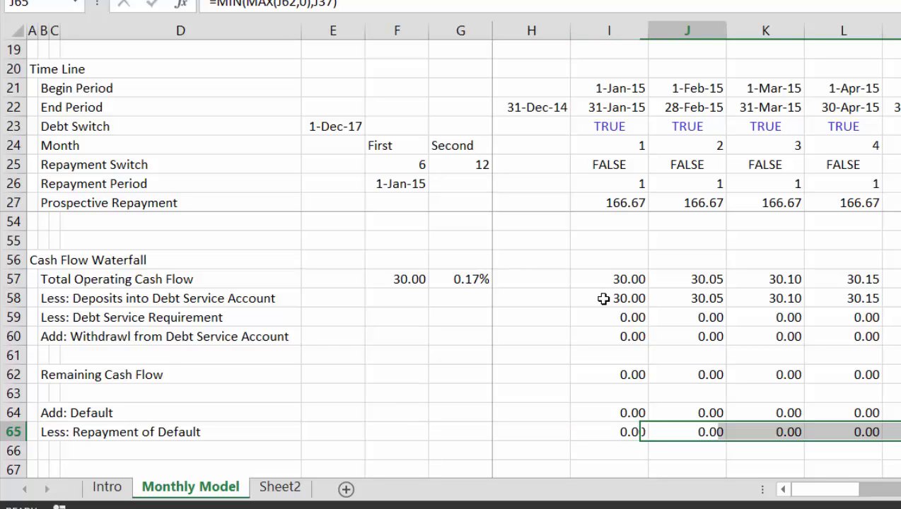
{"action": "key", "text": "Right"}
{"action": "key", "text": "Right"}
{"action": "key", "text": "Right"}
{"action": "key", "text": "Right"}
{"action": "key", "text": "Right"}
{"action": "key", "text": "Right"}
{"action": "key", "text": "Right"}
{"action": "key", "text": "Right"}
{"action": "key", "text": "Right"}
{"action": "key", "text": "Right"}
{"action": "key", "text": "Right"}
{"action": "key", "text": "Right"}
{"action": "key", "text": "Right"}
{"action": "key", "text": "Right"}
{"action": "key", "text": "Right"}
{"action": "key", "text": "Right"}
{"action": "key", "text": "Right"}
{"action": "key", "text": "Right"}
{"action": "key", "text": "Right"}
{"action": "key", "text": "Right"}
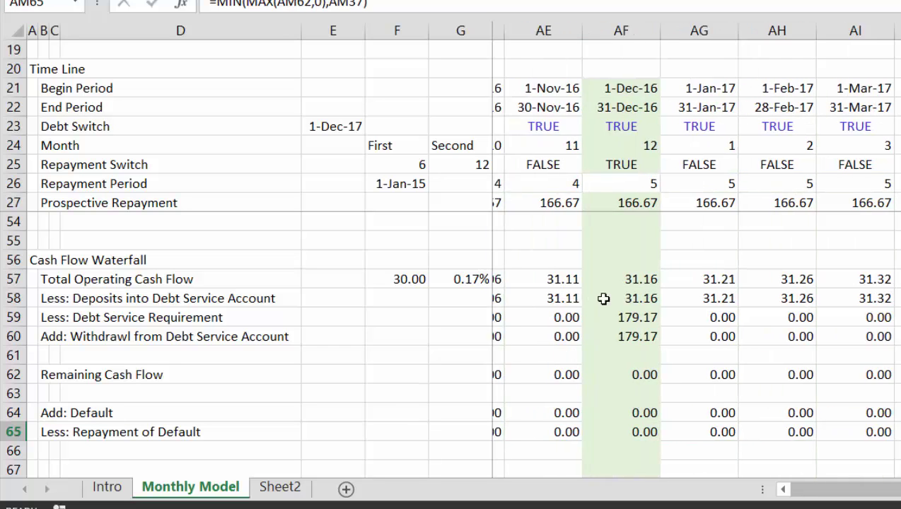
{"action": "key", "text": "Right"}
{"action": "key", "text": "Right"}
{"action": "key", "text": "Right"}
{"action": "key", "text": "Right"}
{"action": "key", "text": "Right"}
{"action": "key", "text": "Right"}
{"action": "key", "text": "Right"}
{"action": "key", "text": "Right"}
{"action": "key", "text": "Right"}
{"action": "key", "text": "Right"}
{"action": "key", "text": "Right"}
{"action": "key", "text": "Right"}
{"action": "key", "text": "Right"}
{"action": "key", "text": "Right"}
{"action": "key", "text": "Right"}
{"action": "key", "text": "Right"}
{"action": "key", "text": "Right"}
{"action": "key", "text": "Right"}
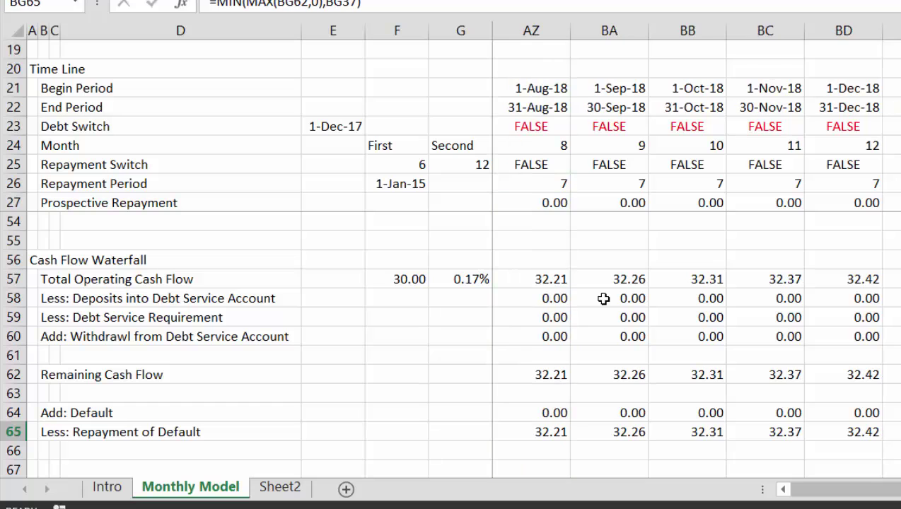
{"action": "key", "text": "Right"}
{"action": "key", "text": "Right"}
{"action": "key", "text": "Right"}
{"action": "key", "text": "Right"}
{"action": "key", "text": "Right"}
{"action": "key", "text": "Right"}
{"action": "key", "text": "Right"}
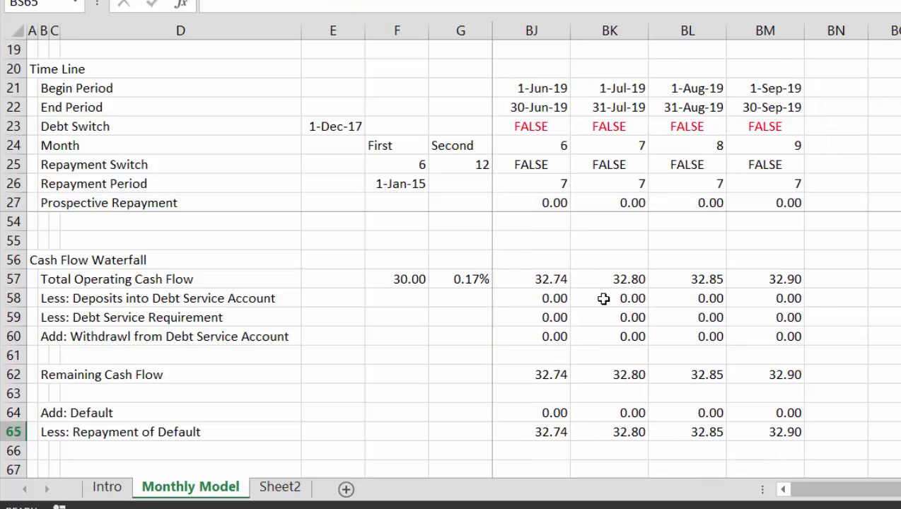
Review the cash flow waterfall rows backwards from September 2019 to January 2015.
{"action": "key", "text": "Left"}
{"action": "key", "text": "Left"}
{"action": "key", "text": "Left"}
{"action": "key", "text": "Left"}
{"action": "key", "text": "Left"}
{"action": "key", "text": "Left"}
{"action": "key", "text": "Left"}
{"action": "key", "text": "Left"}
{"action": "key", "text": "Left"}
{"action": "key", "text": "Left"}
{"action": "key", "text": "Left"}
{"action": "key", "text": "Left"}
{"action": "key", "text": "Left"}
{"action": "key", "text": "Left"}
{"action": "key", "text": "Left"}
{"action": "key", "text": "Left"}
{"action": "key", "text": "Left"}
{"action": "key", "text": "Left"}
{"action": "key", "text": "Left"}
{"action": "key", "text": "Left"}
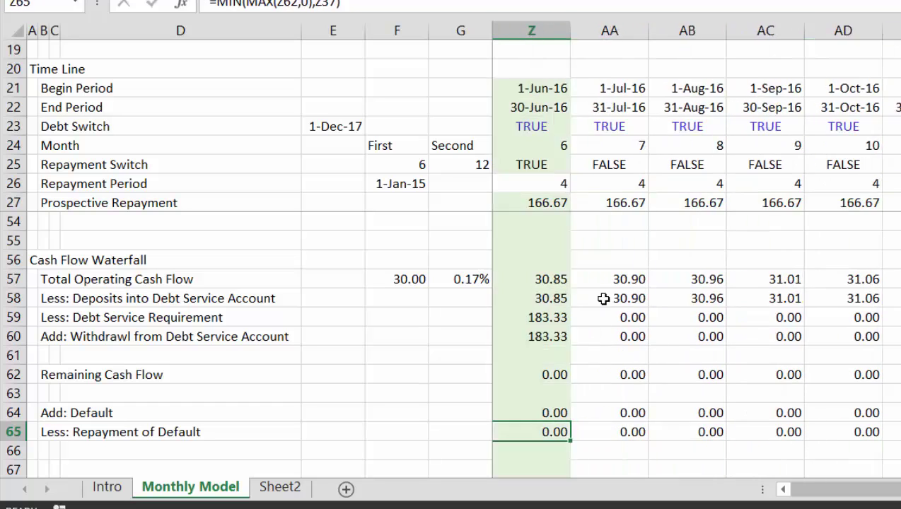
{"action": "key", "text": "Left"}
{"action": "key", "text": "Left"}
{"action": "key", "text": "Left"}
{"action": "key", "text": "Left"}
{"action": "key", "text": "Left"}
{"action": "key", "text": "Left"}
{"action": "key", "text": "Left"}
{"action": "key", "text": "Left"}
{"action": "key", "text": "Left"}
{"action": "key", "text": "Left"}
{"action": "key", "text": "Left"}
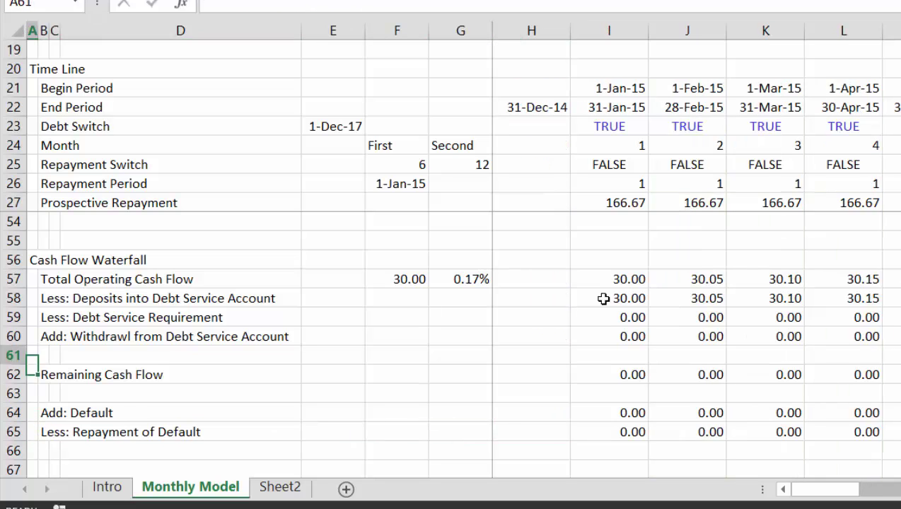
Look back over the schedule rows from the Cash Flow Waterfall up to the Defaulted Debt block.
{"action": "key", "text": "Up"}
{"action": "key", "text": "Up"}
{"action": "key", "text": "Up"}
{"action": "key", "text": "Up"}
{"action": "key", "text": "Up"}
{"action": "key", "text": "Up"}
{"action": "key", "text": "Up"}
{"action": "key", "text": "Up"}
{"action": "key", "text": "Up"}
{"action": "key", "text": "Up"}
{"action": "key", "text": "Up"}
{"action": "key", "text": "Up"}
{"action": "key", "text": "Up"}
{"action": "key", "text": "Up"}
{"action": "key", "text": "Up"}
{"action": "key", "text": "Up"}
{"action": "key", "text": "Up"}
{"action": "key", "text": "Up"}
{"action": "key", "text": "Up"}
{"action": "key", "text": "Up"}
{"action": "key", "text": "Up"}
{"action": "key", "text": "Up"}
{"action": "key", "text": "Up"}
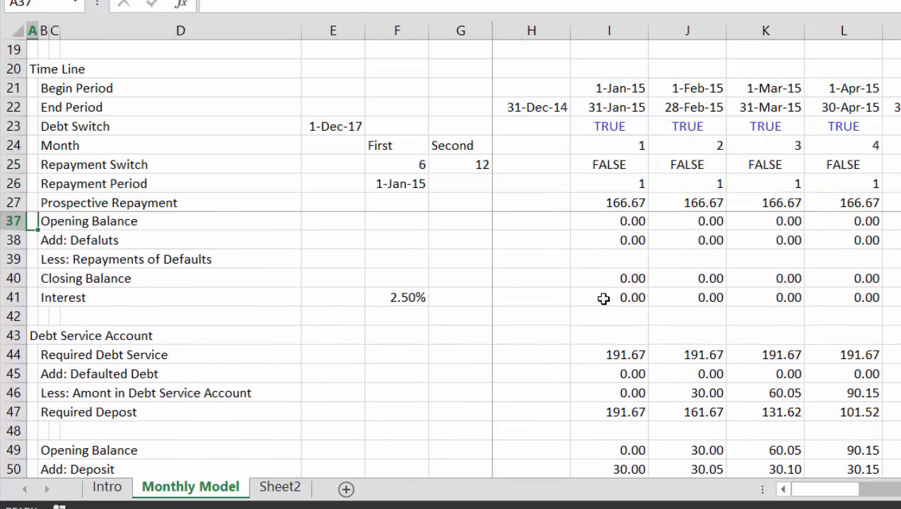
Examine the January 2015 Debt Service Account formulas for defaulted debt, account amount and required deposit.
{"action": "key", "text": "Down"}
{"action": "key", "text": "Down"}
{"action": "key", "text": "Down"}
{"action": "key", "text": "Down"}
{"action": "key", "text": "Down"}
{"action": "key", "text": "Down"}
{"action": "key", "text": "Down"}
{"action": "key", "text": "Down"}
{"action": "key", "text": "Down"}
{"action": "key", "text": "Down"}
{"action": "key", "text": "Down"}
{"action": "key", "text": "Down"}
{"action": "key", "text": "Down"}
{"action": "key", "text": "Down"}
{"action": "key", "text": "Down"}
{"action": "key", "text": "Down"}
{"action": "key", "text": "Down"}
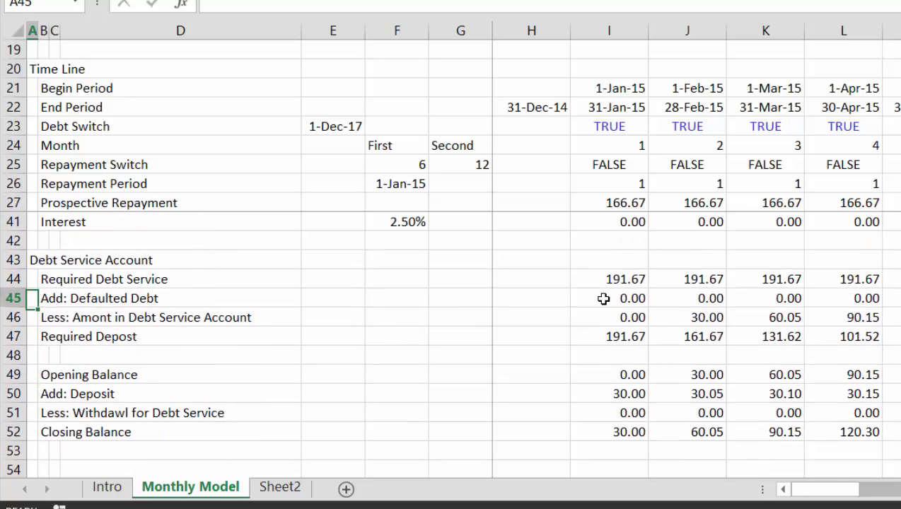
{"action": "key", "text": "Right"}
{"action": "key", "text": "Right"}
{"action": "key", "text": "Right"}
{"action": "key", "text": "Right"}
{"action": "key", "text": "Right"}
{"action": "key", "text": "Right"}
{"action": "key", "text": "Right"}
{"action": "key", "text": "Right"}
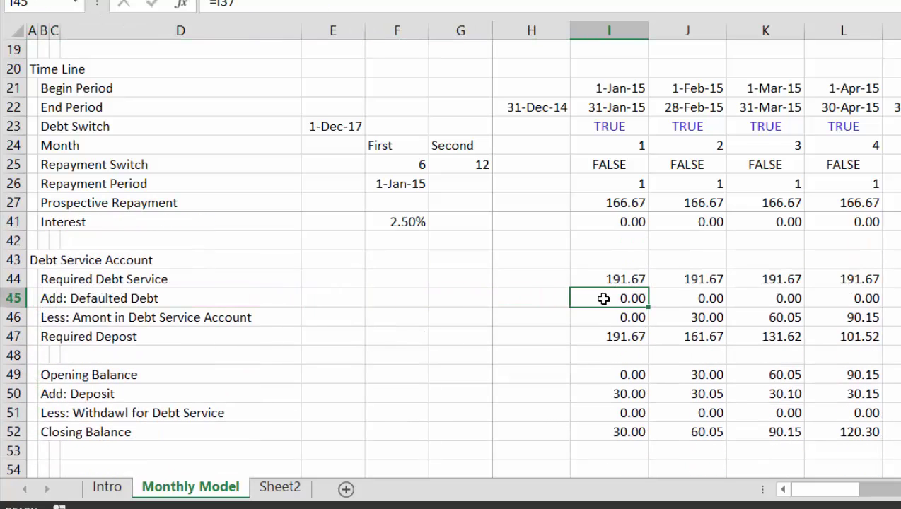
{"action": "key", "text": "Down"}
{"action": "key", "text": "Down"}
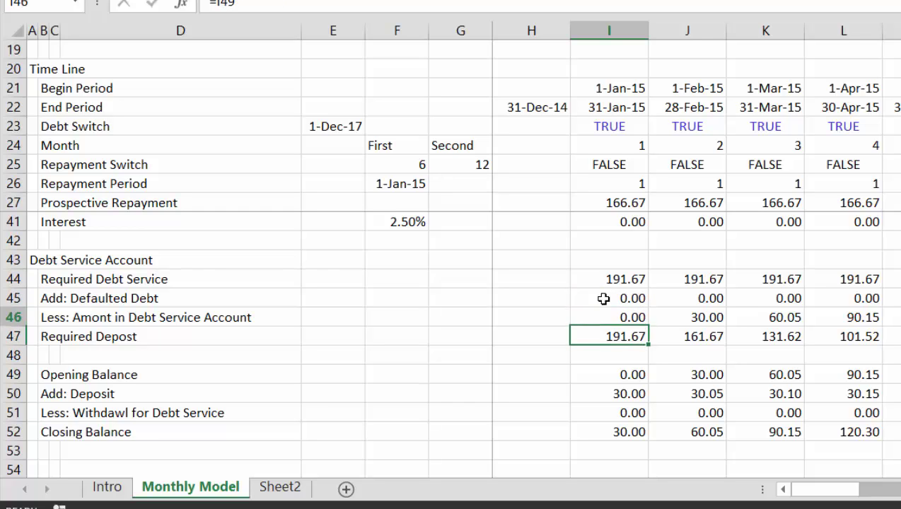
Link January 2015 Repayments of Defaults in I39 to the waterfall's Repayment of Default with the formula =I65.
{"action": "key", "text": "Up"}
{"action": "key", "text": "Up"}
{"action": "key", "text": "Up"}
{"action": "key", "text": "Up"}
{"action": "key", "text": "Up"}
{"action": "key", "text": "Up"}
{"action": "key", "text": "Up"}
{"action": "key", "text": "Up"}
{"action": "key", "text": "Up"}
{"action": "key", "text": "Up"}
{"action": "key", "text": "Up"}
{"action": "key", "text": "Up"}
{"action": "key", "text": "Up"}
{"action": "key", "text": "Up"}
{"action": "key", "text": "Down"}
{"action": "key", "text": "Down"}
{"action": "key", "text": "Down"}
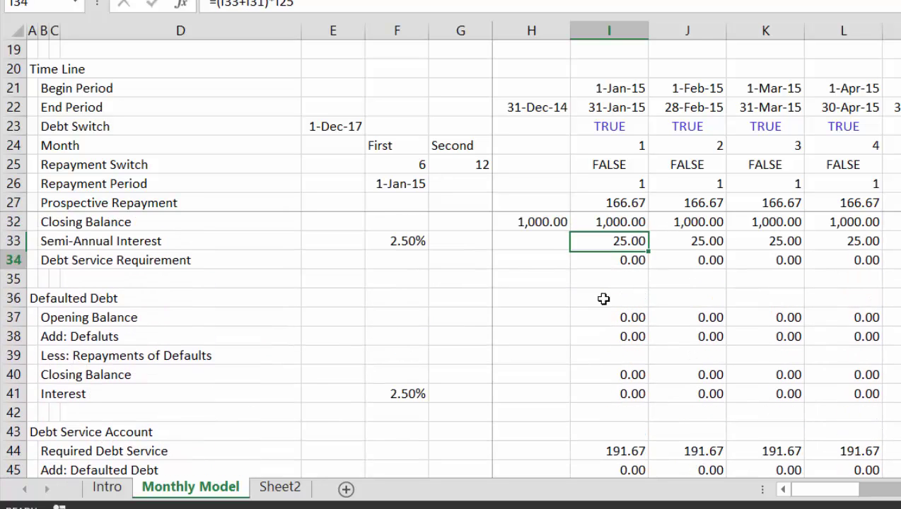
{"action": "key", "text": "Down"}
{"action": "key", "text": "Down"}
{"action": "key", "text": "Down"}
{"action": "key", "text": "Down"}
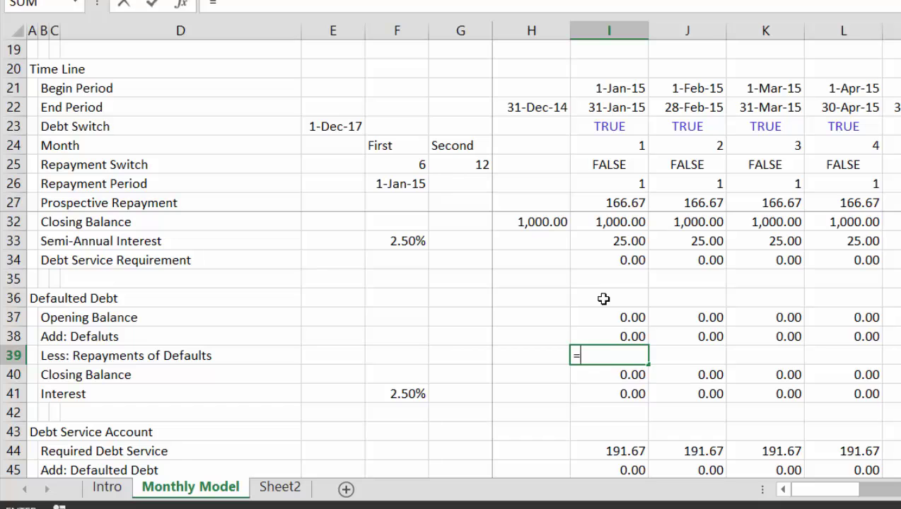
{"action": "type", "text": "="}
{"action": "key", "text": "Down"}
{"action": "key", "text": "Down"}
{"action": "key", "text": "Down"}
{"action": "key", "text": "Down"}
{"action": "key", "text": "Down"}
{"action": "key", "text": "Down"}
{"action": "key", "text": "Down"}
{"action": "key", "text": "Down"}
{"action": "key", "text": "Down"}
{"action": "key", "text": "Down"}
{"action": "key", "text": "Down"}
{"action": "key", "text": "Down"}
{"action": "key", "text": "Down"}
{"action": "key", "text": "Down"}
{"action": "key", "text": "Down"}
{"action": "key", "text": "Down"}
{"action": "key", "text": "Down"}
{"action": "key", "text": "Down"}
{"action": "key", "text": "Down"}
{"action": "key", "text": "Down"}
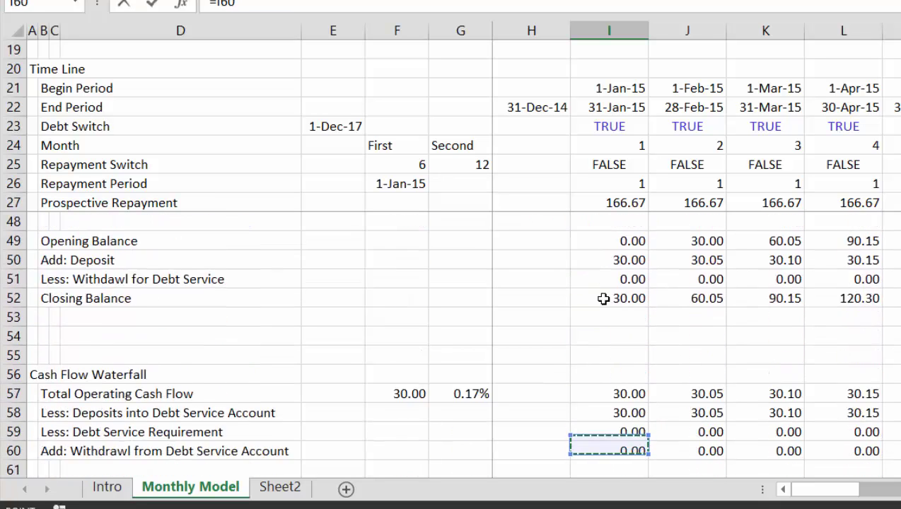
{"action": "key", "text": "Up"}
{"action": "key", "text": "Up"}
{"action": "key", "text": "Up"}
{"action": "key", "text": "Up"}
{"action": "key", "text": "Up"}
{"action": "key", "text": "Up"}
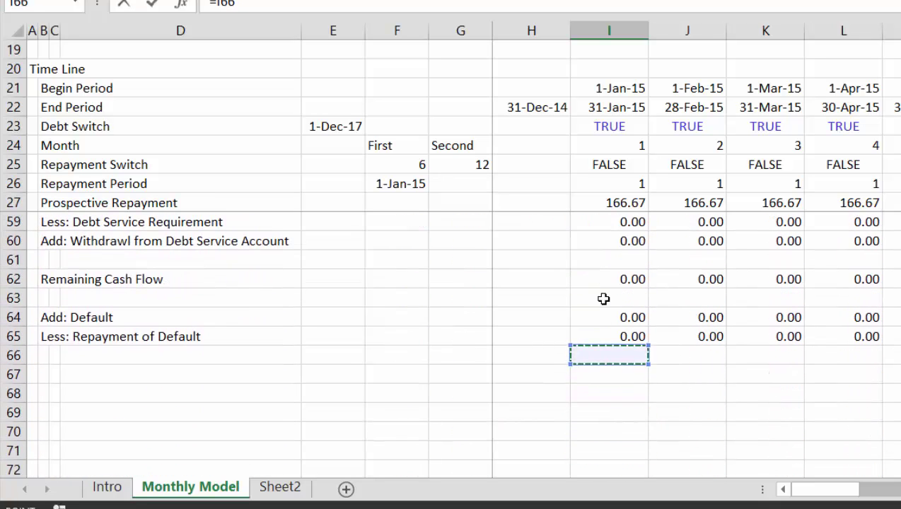
{"action": "key", "text": "Up"}
{"action": "key", "text": "Return"}
Copy the I39 link across the monthly columns of the Less: Repayments of Defaults row.
{"action": "key", "text": "Up"}
{"action": "key", "text": "Up"}
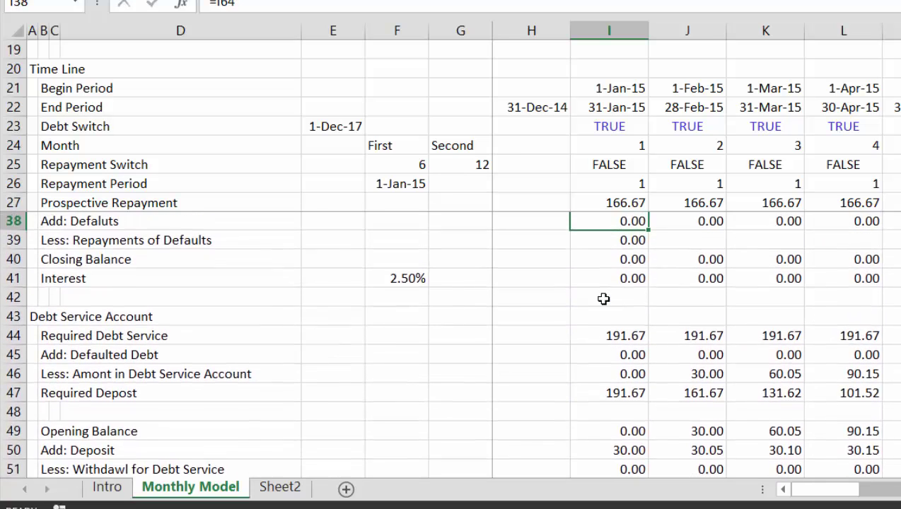
{"action": "key", "text": "Down"}
{"action": "key", "text": "ctrl+shift+Right"}
{"action": "key", "text": "ctrl+r"}
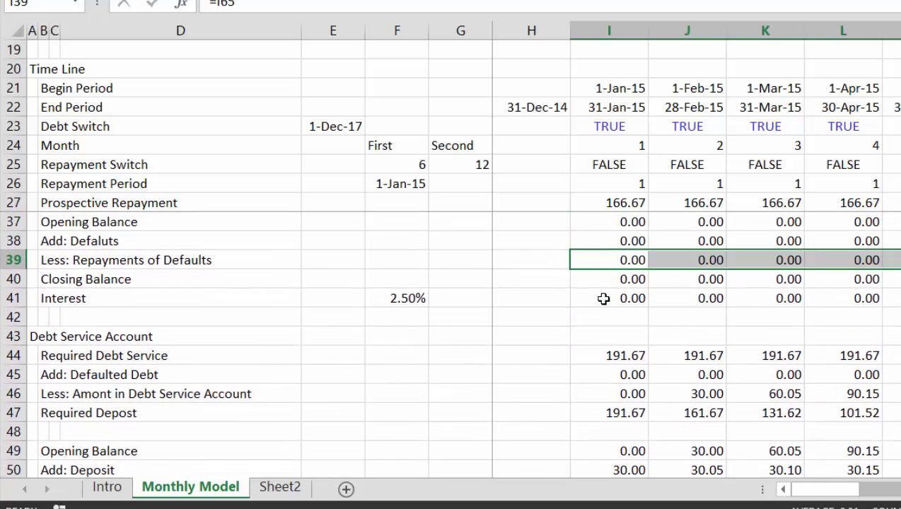
Review the Defaulted Debt schedule along the Repayments of Defaults row from January 2015 into 2018.
{"action": "key", "text": "Right"}
{"action": "key", "text": "Right"}
{"action": "key", "text": "Right"}
{"action": "key", "text": "Right"}
{"action": "key", "text": "Right"}
{"action": "key", "text": "Right"}
{"action": "key", "text": "Right"}
{"action": "key", "text": "Right"}
{"action": "key", "text": "Right"}
{"action": "key", "text": "Right"}
{"action": "key", "text": "Right"}
{"action": "key", "text": "Right"}
{"action": "key", "text": "Right"}
{"action": "key", "text": "Right"}
{"action": "key", "text": "Right"}
{"action": "key", "text": "Right"}
{"action": "key", "text": "Right"}
{"action": "key", "text": "Right"}
{"action": "key", "text": "Right"}
{"action": "key", "text": "Right"}
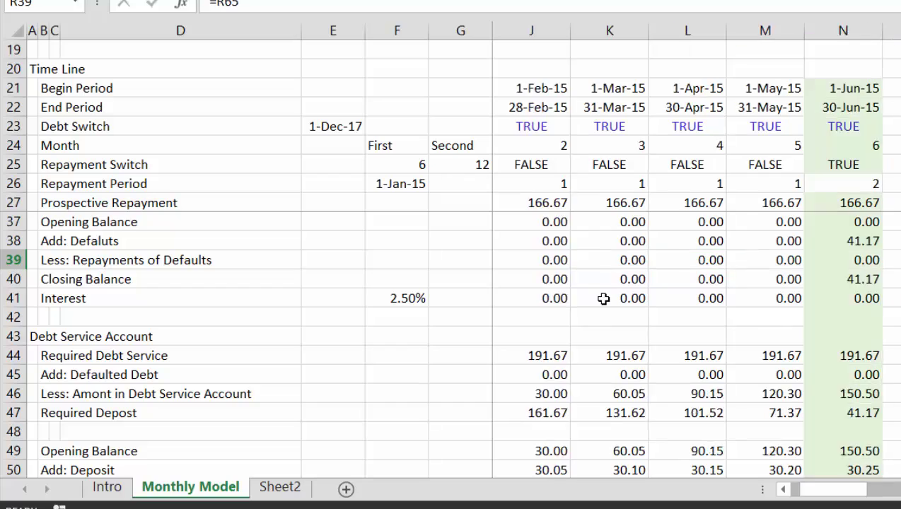
{"action": "key", "text": "Right"}
{"action": "key", "text": "Right"}
{"action": "key", "text": "Right"}
{"action": "key", "text": "Right"}
{"action": "key", "text": "Right"}
{"action": "key", "text": "Right"}
{"action": "key", "text": "Right"}
{"action": "key", "text": "Right"}
{"action": "key", "text": "Right"}
{"action": "key", "text": "Right"}
{"action": "key", "text": "Right"}
{"action": "key", "text": "Right"}
{"action": "key", "text": "Right"}
{"action": "key", "text": "Right"}
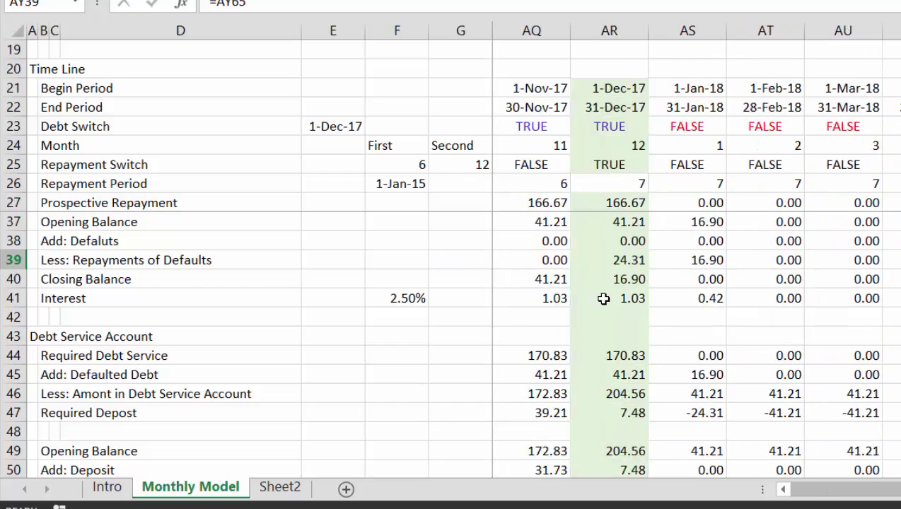
Compare the defaulted balances and repayments for the months around December 2017 and January 2018.
{"action": "key", "text": "Left"}
{"action": "key", "text": "Left"}
{"action": "key", "text": "Left"}
{"action": "key", "text": "Left"}
{"action": "key", "text": "Left"}
{"action": "key", "text": "Left"}
{"action": "key", "text": "Right"}
{"action": "key", "text": "Right"}
{"action": "key", "text": "Right"}
{"action": "key", "text": "Right"}
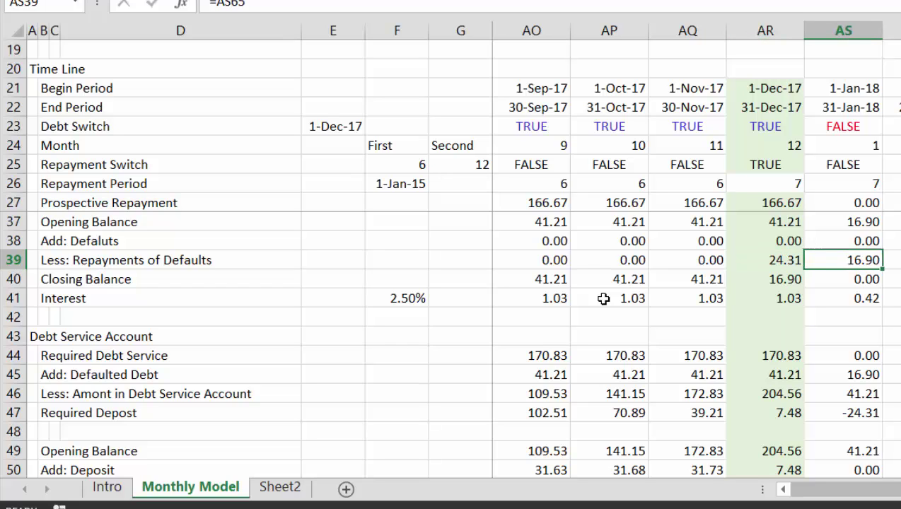
Examine the January 2018 column from the defaulted debt repayments down through the Debt Service Account and Cash Flow Waterfall.
{"action": "key", "text": "Down"}
{"action": "key", "text": "Down"}
{"action": "key", "text": "Down"}
{"action": "key", "text": "Down"}
{"action": "key", "text": "Down"}
{"action": "key", "text": "Down"}
{"action": "key", "text": "Down"}
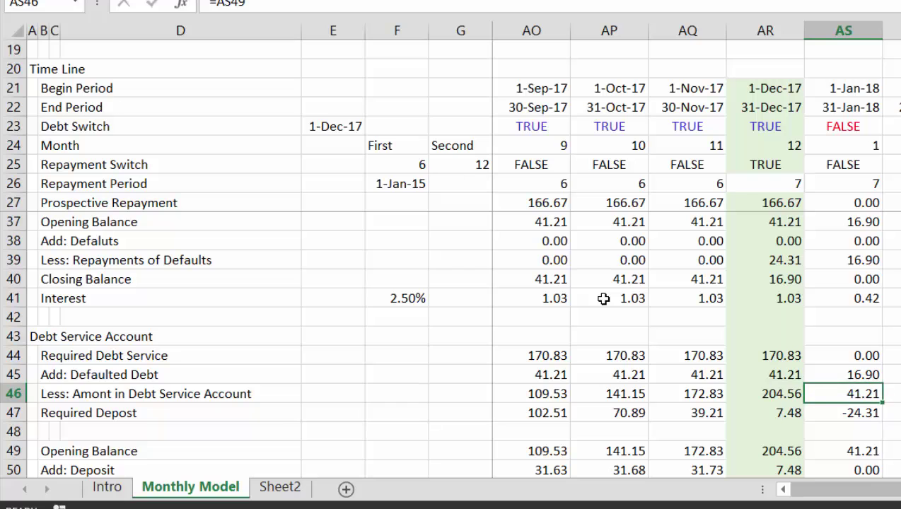
{"action": "key", "text": "Up"}
{"action": "key", "text": "Down"}
{"action": "key", "text": "Down"}
{"action": "key", "text": "Down"}
{"action": "key", "text": "Down"}
{"action": "key", "text": "Down"}
{"action": "key", "text": "Down"}
{"action": "key", "text": "Down"}
{"action": "key", "text": "Down"}
{"action": "key", "text": "Down"}
{"action": "key", "text": "Down"}
{"action": "key", "text": "Down"}
{"action": "key", "text": "Down"}
{"action": "key", "text": "Down"}
{"action": "key", "text": "Down"}
{"action": "key", "text": "Down"}
{"action": "key", "text": "Down"}
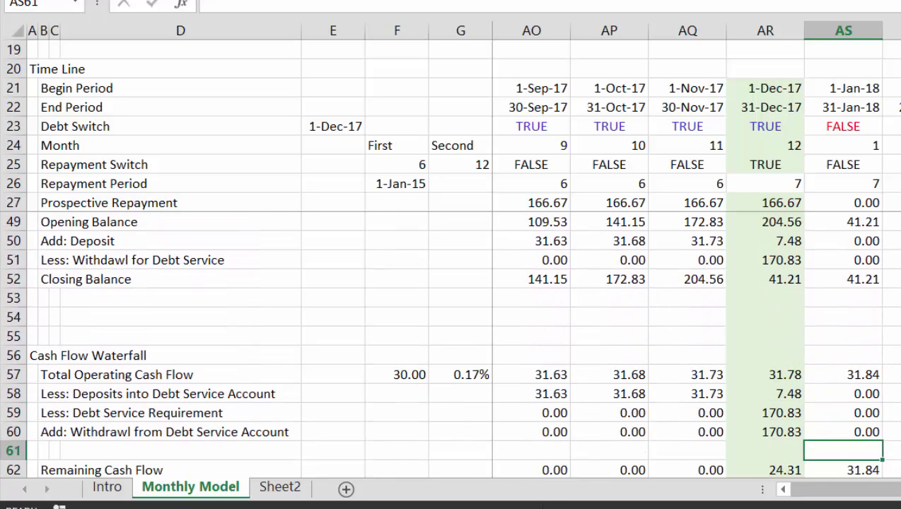
{"action": "key", "text": "F10"}
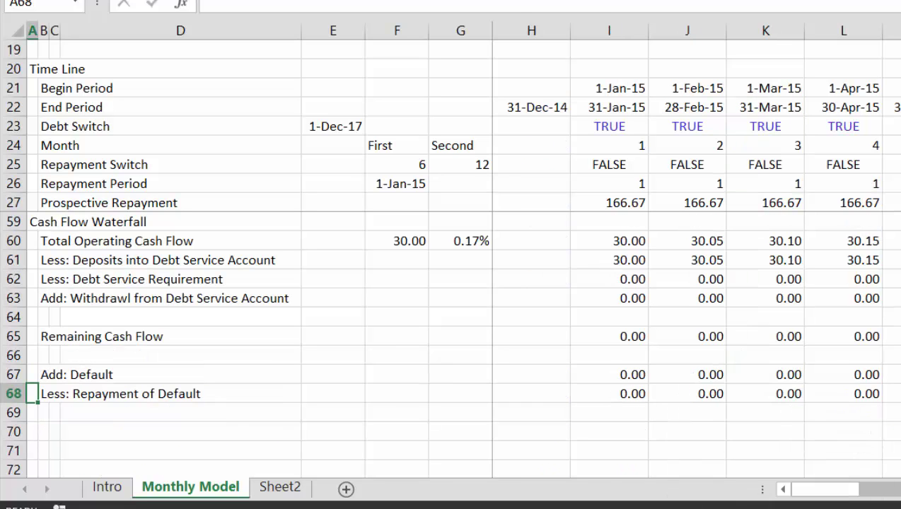
Delete the extra blank row 44 directly above the Debt Service Account heading.
{"action": "key", "text": "Up"}
{"action": "key", "text": "Up"}
{"action": "key", "text": "Up"}
{"action": "key", "text": "Up"}
{"action": "key", "text": "Up"}
{"action": "key", "text": "Up"}
{"action": "key", "text": "Up"}
{"action": "key", "text": "Up"}
{"action": "key", "text": "Up"}
{"action": "key", "text": "Up"}
{"action": "key", "text": "Up"}
{"action": "key", "text": "Up"}
{"action": "key", "text": "Up"}
{"action": "key", "text": "Up"}
{"action": "key", "text": "Up"}
{"action": "key", "text": "Up"}
{"action": "key", "text": "Up"}
{"action": "key", "text": "Up"}
{"action": "key", "text": "Up"}
{"action": "key", "text": "Up"}
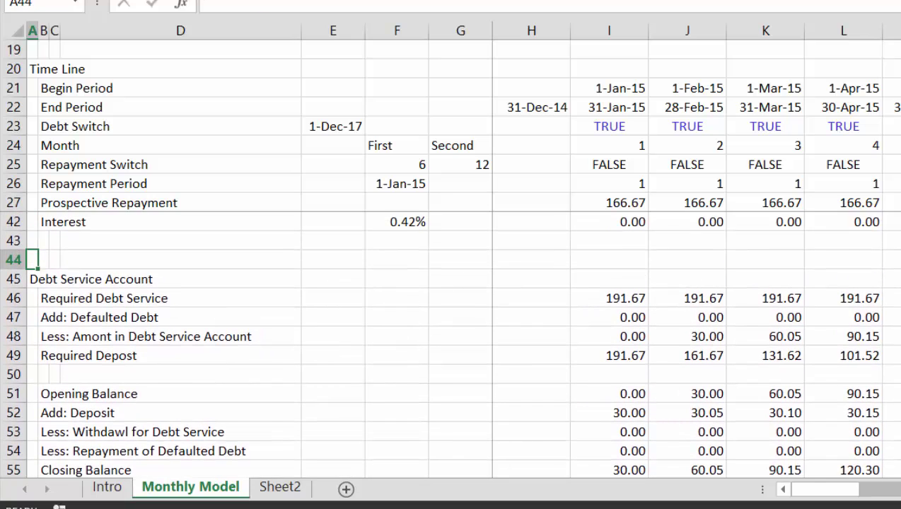
{"action": "key", "text": "shift+space"}
{"action": "key", "text": "ctrl+minus"}
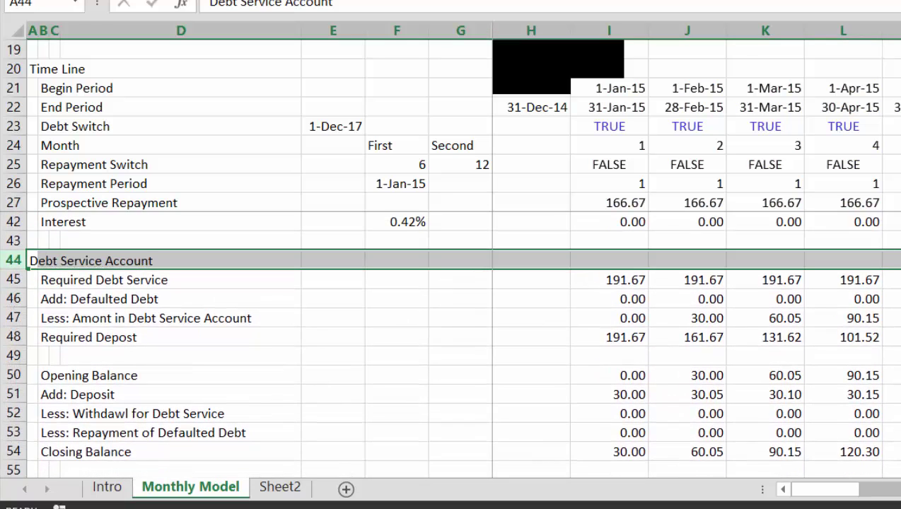
Review the Defaulted Debt schedule along the Add: Accrued Interest row from January 2015 into late 2016.
{"action": "key", "text": "Up"}
{"action": "key", "text": "Up"}
{"action": "key", "text": "Up"}
{"action": "key", "text": "Up"}
{"action": "key", "text": "Up"}
{"action": "key", "text": "Up"}
{"action": "key", "text": "Up"}
{"action": "key", "text": "Up"}
{"action": "key", "text": "Down"}
{"action": "key", "text": "Down"}
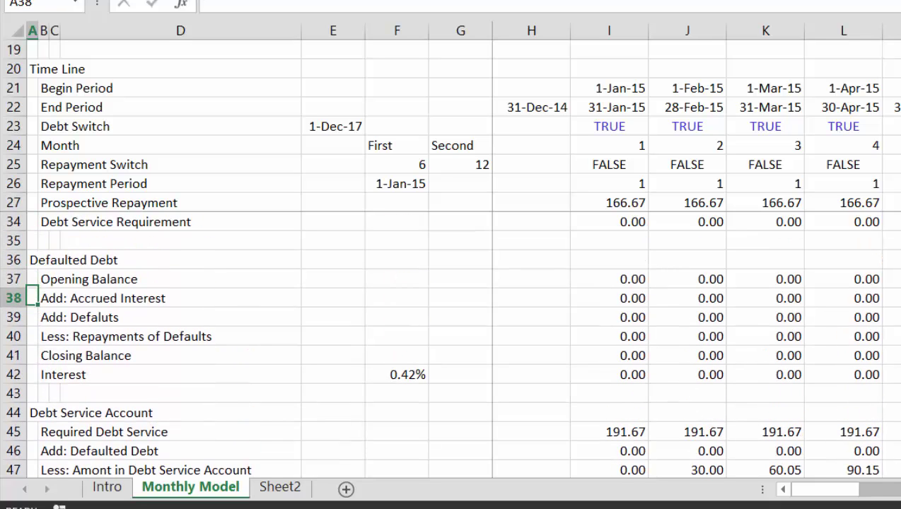
{"action": "key", "text": "Right"}
{"action": "key", "text": "Right"}
{"action": "key", "text": "Right"}
{"action": "key", "text": "Right"}
{"action": "key", "text": "Right"}
{"action": "key", "text": "Right"}
{"action": "key", "text": "Right"}
{"action": "key", "text": "Right"}
{"action": "key", "text": "Right"}
{"action": "key", "text": "Right"}
{"action": "key", "text": "Right"}
{"action": "key", "text": "Right"}
{"action": "key", "text": "Right"}
{"action": "key", "text": "Right"}
{"action": "key", "text": "Right"}
{"action": "key", "text": "Right"}
{"action": "key", "text": "Right"}
{"action": "key", "text": "Right"}
{"action": "key", "text": "Right"}
{"action": "key", "text": "Right"}
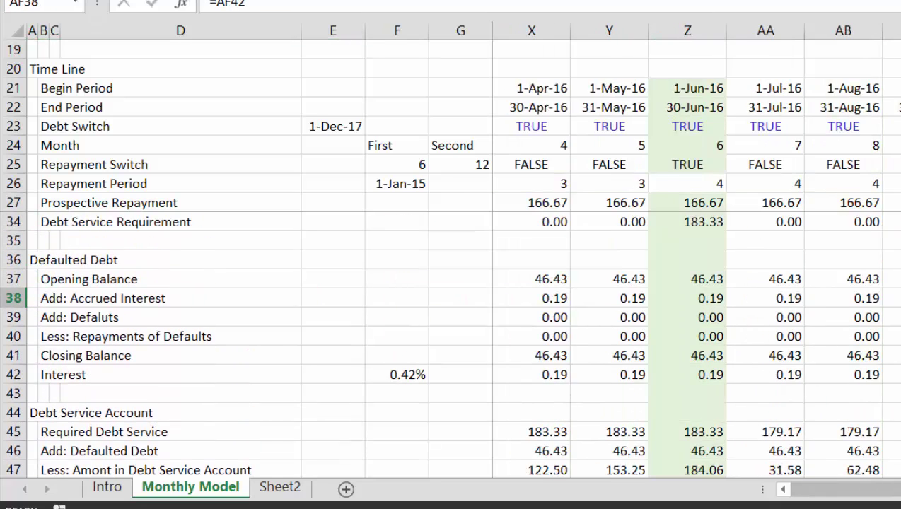
{"action": "key", "text": "Left"}
{"action": "key", "text": "Left"}
{"action": "key", "text": "Left"}
{"action": "key", "text": "Left"}
{"action": "key", "text": "Left"}
{"action": "key", "text": "Left"}
{"action": "key", "text": "Left"}
{"action": "key", "text": "Left"}
{"action": "key", "text": "Left"}
{"action": "key", "text": "Left"}
{"action": "key", "text": "Left"}
{"action": "key", "text": "Left"}
{"action": "key", "text": "Left"}
{"action": "key", "text": "Left"}
{"action": "key", "text": "Left"}
{"action": "key", "text": "Left"}
{"action": "key", "text": "Left"}
{"action": "key", "text": "Left"}
{"action": "key", "text": "Left"}
{"action": "key", "text": "Left"}
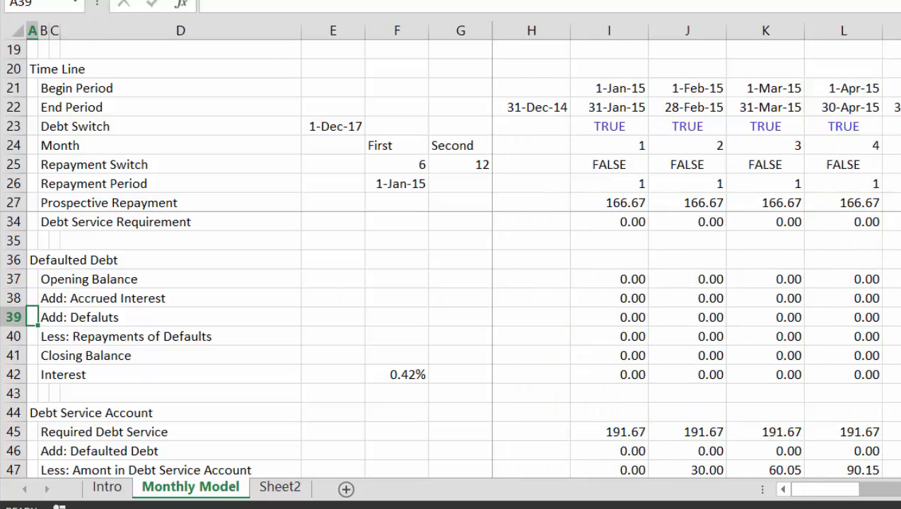
Review the Debt Service Account's Add: Defaulted Debt row across the monthly columns from January 2015 into 2018.
{"action": "key", "text": "Down"}
{"action": "key", "text": "Down"}
{"action": "key", "text": "Down"}
{"action": "key", "text": "Down"}
{"action": "key", "text": "Down"}
{"action": "key", "text": "Down"}
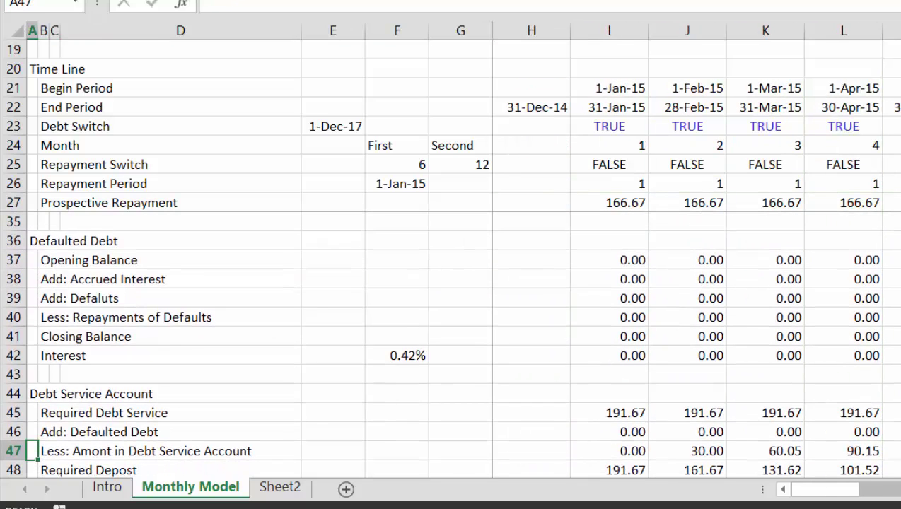
{"action": "key", "text": "Down"}
{"action": "key", "text": "Down"}
{"action": "key", "text": "Down"}
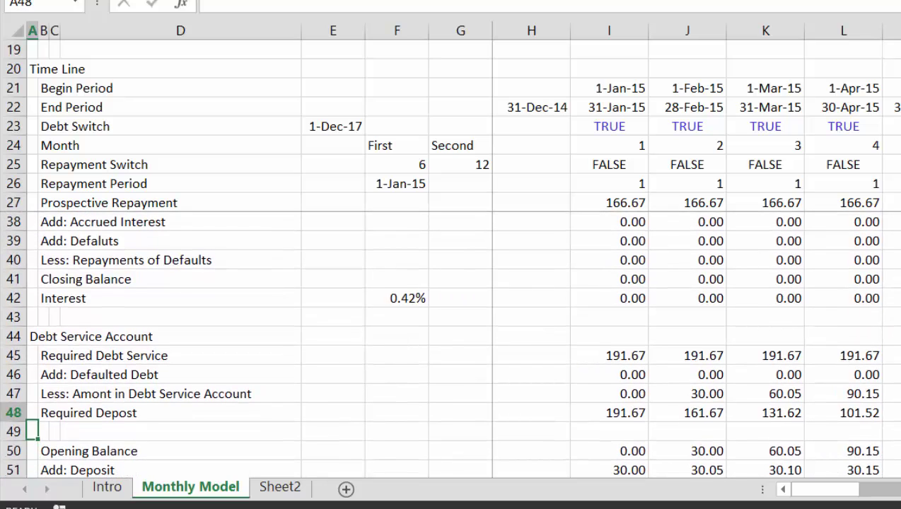
{"action": "key", "text": "Up"}
{"action": "key", "text": "Right"}
{"action": "key", "text": "Down"}
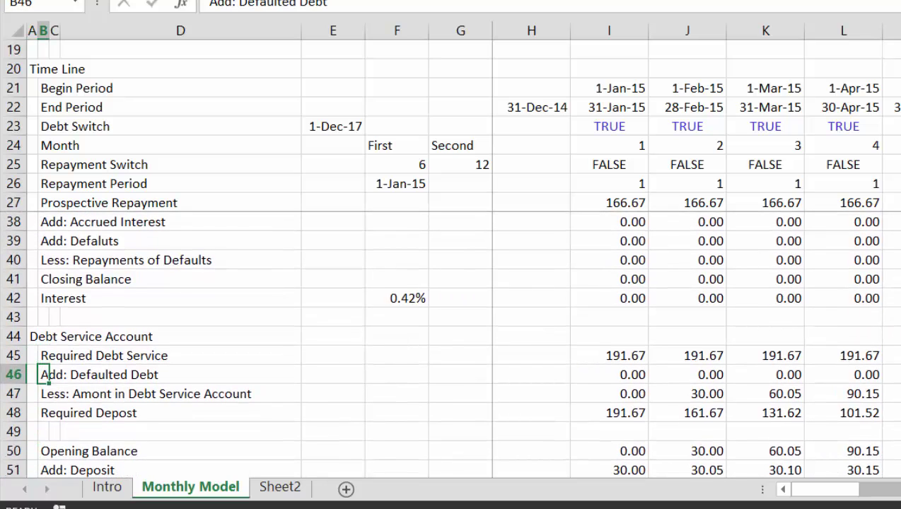
{"action": "key", "text": "Right"}
{"action": "key", "text": "Right"}
{"action": "key", "text": "Right"}
{"action": "key", "text": "Right"}
{"action": "key", "text": "Right"}
{"action": "key", "text": "Right"}
{"action": "key", "text": "Right"}
{"action": "scroll", "coordinate": [686, 269], "scroll_direction": "right", "scroll_amount": 2}
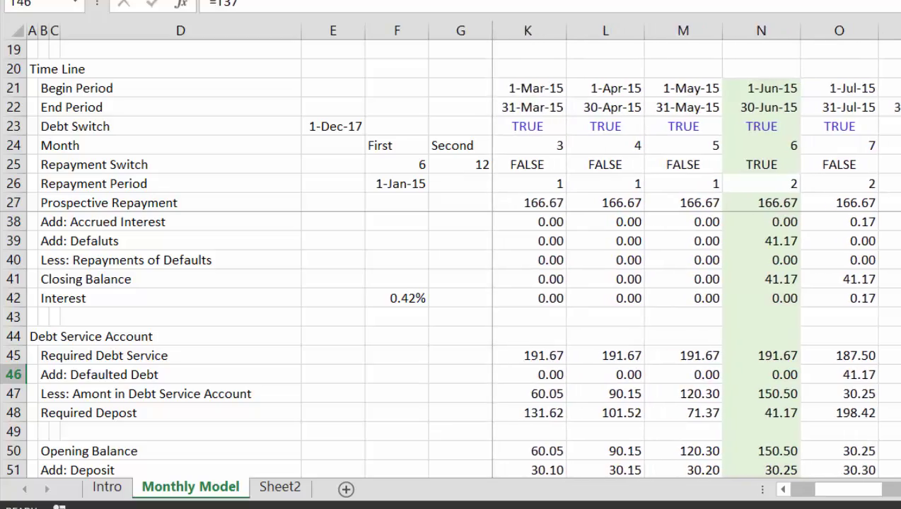
{"action": "key", "text": "Right"}
{"action": "key", "text": "Right"}
{"action": "key", "text": "Right"}
{"action": "key", "text": "Right"}
{"action": "key", "text": "Right"}
{"action": "key", "text": "Right"}
{"action": "key", "text": "Right"}
{"action": "key", "text": "Right"}
{"action": "key", "text": "Right"}
{"action": "key", "text": "Right"}
{"action": "key", "text": "Right"}
{"action": "key", "text": "Right"}
{"action": "key", "text": "Right"}
{"action": "key", "text": "Right"}
{"action": "key", "text": "Right"}
{"action": "key", "text": "Right"}
{"action": "key", "text": "Right"}
{"action": "key", "text": "Right"}
{"action": "key", "text": "Right"}
{"action": "key", "text": "Right"}
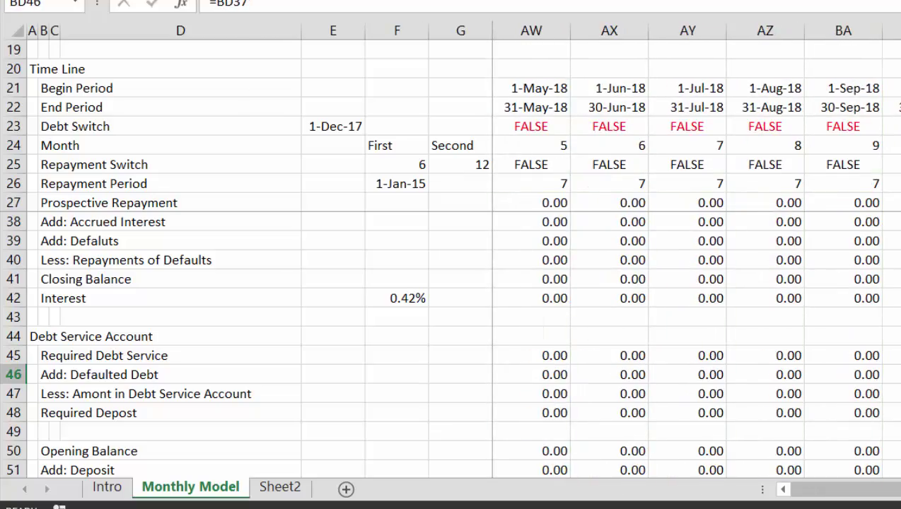
{"action": "key", "text": "Left"}
{"action": "key", "text": "Left"}
{"action": "key", "text": "Left"}
{"action": "key", "text": "Left"}
{"action": "key", "text": "Left"}
{"action": "key", "text": "Left"}
{"action": "key", "text": "Left"}
{"action": "key", "text": "Left"}
{"action": "key", "text": "Left"}
{"action": "key", "text": "Left"}
{"action": "key", "text": "Left"}
{"action": "key", "text": "Left"}
{"action": "key", "text": "Left"}
{"action": "key", "text": "Left"}
{"action": "key", "text": "Left"}
{"action": "key", "text": "Left"}
{"action": "key", "text": "Left"}
{"action": "key", "text": "Left"}
{"action": "key", "text": "Left"}
{"action": "key", "text": "Left"}
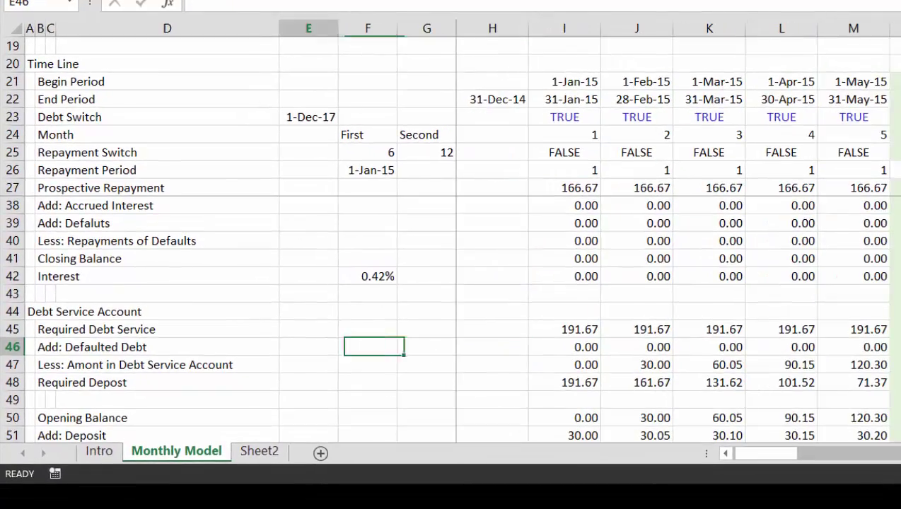
Delete the two extra blank rows directly above the Cash Flow Waterfall heading, leaving a single blank row there.
{"action": "key", "text": "Left"}
{"action": "key", "text": "Left"}
{"action": "key", "text": "Left"}
{"action": "key", "text": "Left"}
{"action": "key", "text": "Down"}
{"action": "key", "text": "Down"}
{"action": "key", "text": "Down"}
{"action": "key", "text": "Down"}
{"action": "key", "text": "Down"}
{"action": "key", "text": "Down"}
{"action": "key", "text": "Down"}
{"action": "key", "text": "Down"}
{"action": "key", "text": "Down"}
{"action": "key", "text": "Down"}
{"action": "key", "text": "Down"}
{"action": "key", "text": "Down"}
{"action": "key", "text": "Down"}
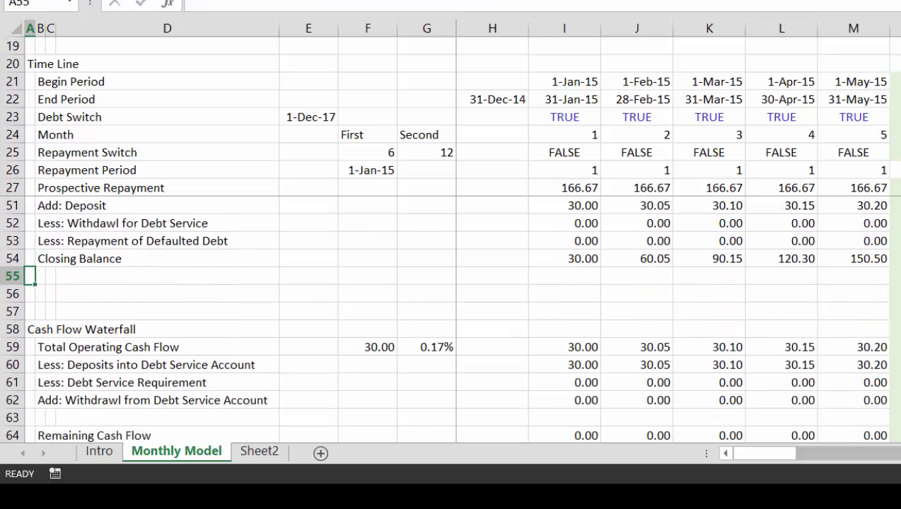
{"action": "key", "text": "shift+space"}
{"action": "key", "text": "ctrl+minus"}
{"action": "key", "text": "ctrl+minus"}
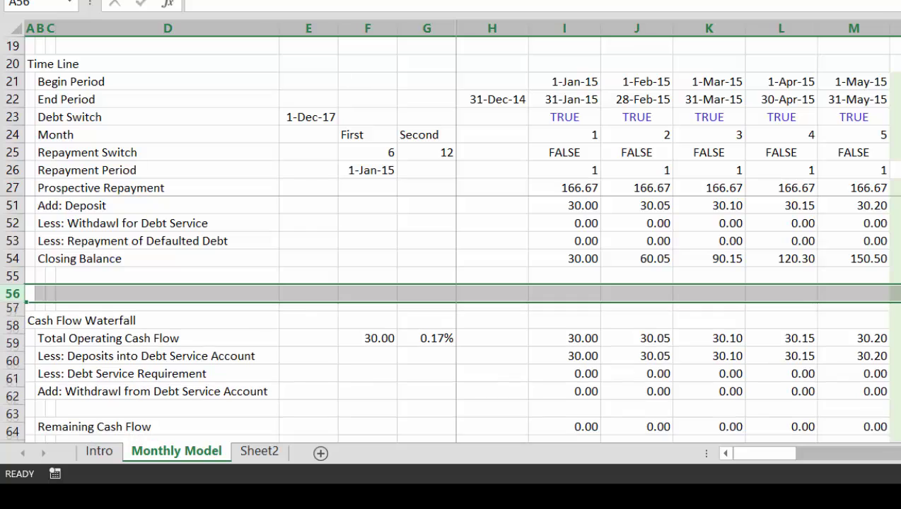
Review the Debt Service Account's Less: Repayment of Defaulted Debt row across the monthly columns from January 2015 past December 2017.
{"action": "key", "text": "Up"}
{"action": "key", "text": "Up"}
{"action": "key", "text": "Up"}
{"action": "key", "text": "Up"}
{"action": "key", "text": "Up"}
{"action": "key", "text": "Up"}
{"action": "key", "text": "Up"}
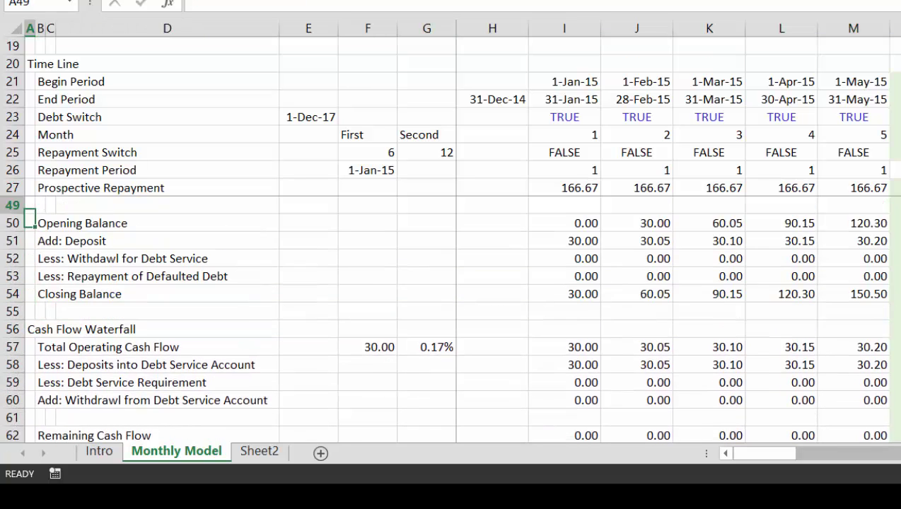
{"action": "key", "text": "Down"}
{"action": "key", "text": "Right"}
{"action": "key", "text": "Right"}
{"action": "key", "text": "Right"}
{"action": "key", "text": "Right"}
{"action": "key", "text": "Right"}
{"action": "key", "text": "Right"}
{"action": "key", "text": "Right"}
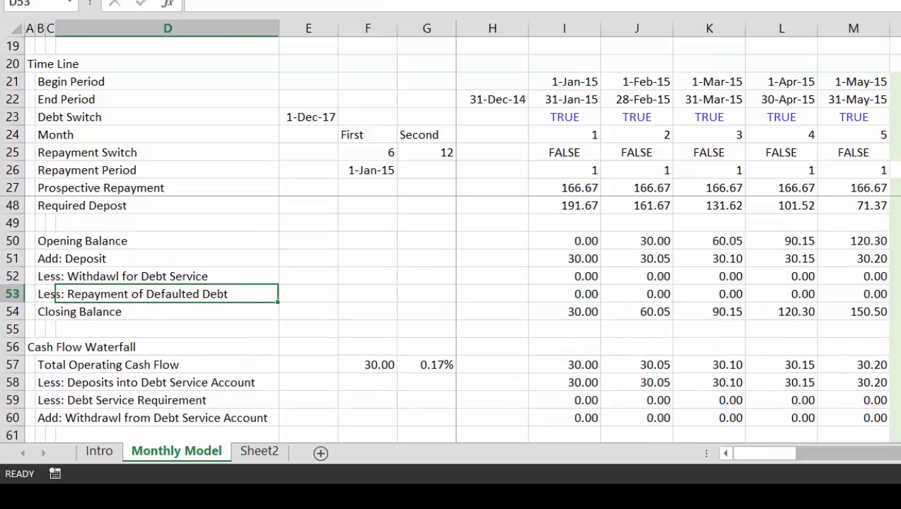
{"action": "key", "text": "Right"}
{"action": "key", "text": "Right"}
{"action": "key", "text": "Right"}
{"action": "key", "text": "Right"}
{"action": "key", "text": "Right"}
{"action": "key", "text": "Right"}
{"action": "key", "text": "Right"}
{"action": "key", "text": "Right"}
{"action": "key", "text": "Right"}
{"action": "key", "text": "Right"}
{"action": "key", "text": "Right"}
{"action": "key", "text": "Right"}
{"action": "key", "text": "Right"}
{"action": "key", "text": "Right"}
{"action": "key", "text": "Right"}
{"action": "key", "text": "Right"}
{"action": "key", "text": "Right"}
{"action": "key", "text": "Right"}
{"action": "key", "text": "Right"}
{"action": "key", "text": "Right"}
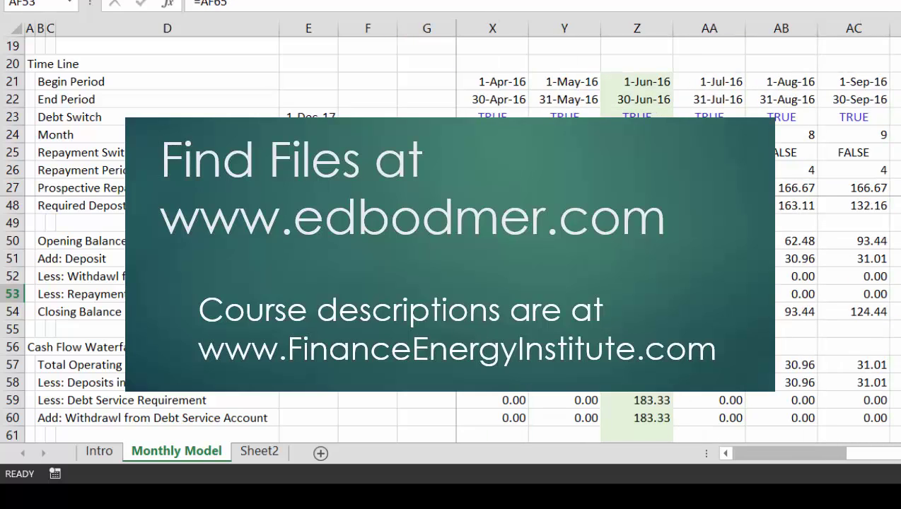
{"action": "key", "text": "Right"}
{"action": "key", "text": "Right"}
{"action": "key", "text": "Right"}
{"action": "key", "text": "Right"}
{"action": "key", "text": "Right"}
{"action": "key", "text": "Right"}
{"action": "key", "text": "Right"}
{"action": "key", "text": "Right"}
{"action": "key", "text": "Right"}
{"action": "key", "text": "Right"}
{"action": "key", "text": "Right"}
{"action": "key", "text": "Right"}
{"action": "key", "text": "Right"}
{"action": "key", "text": "Right"}
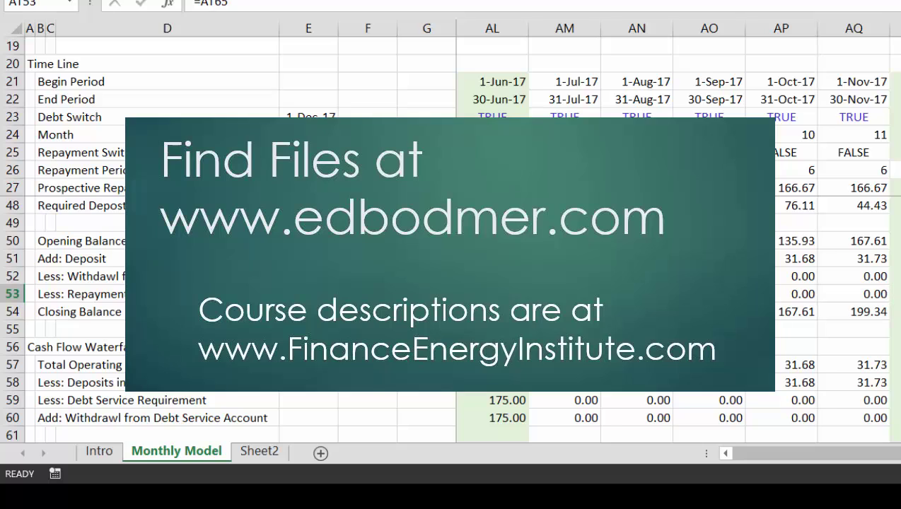
Examine the Debt Service Account's December 2017 column from the opening balance through the repayment of defaulted debt to the closing balance.
{"action": "key", "text": "Up"}
{"action": "key", "text": "Up"}
{"action": "key", "text": "Up"}
{"action": "key", "text": "Up"}
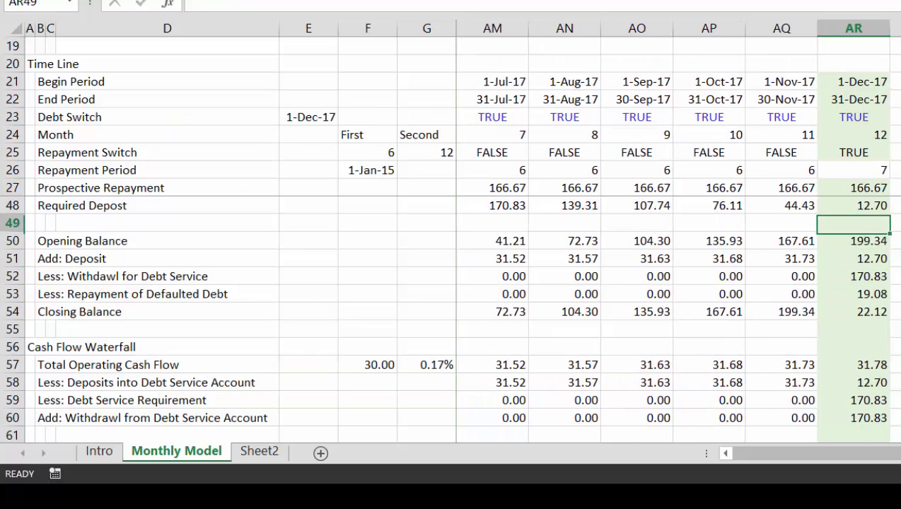
{"action": "key", "text": "Down"}
{"action": "key", "text": "Down"}
{"action": "key", "text": "Down"}
{"action": "key", "text": "Down"}
{"action": "key", "text": "Down"}
{"action": "key", "text": "Up"}
{"action": "key", "text": "Right"}
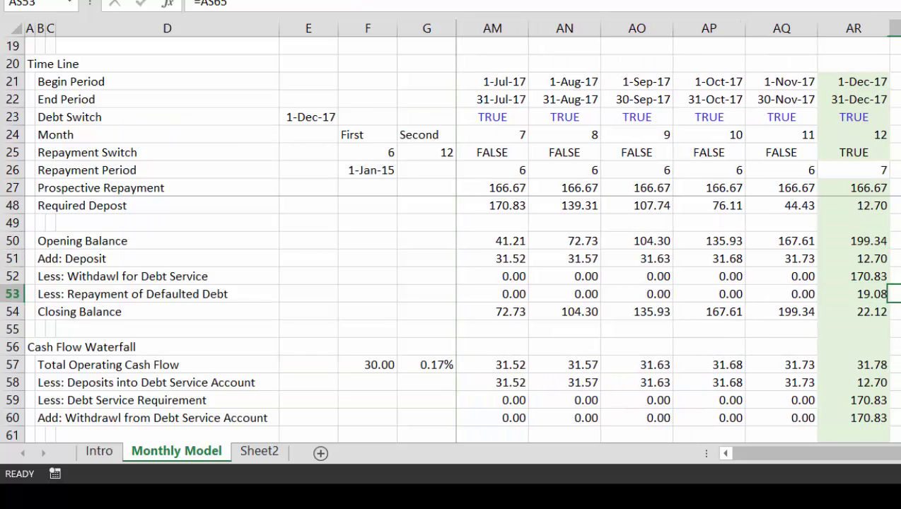
{"action": "key", "text": "Left"}
{"action": "key", "text": "Down"}
{"action": "key", "text": "Up"}
{"action": "key", "text": "Down"}
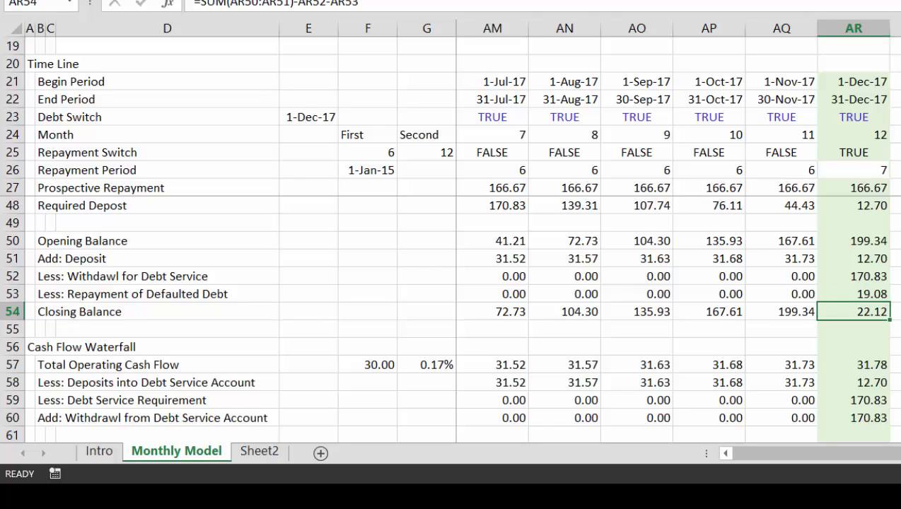
{"action": "key", "text": "Up"}
{"action": "key", "text": "Up"}
{"action": "key", "text": "Up"}
{"action": "key", "text": "Up"}
{"action": "key", "text": "Left"}
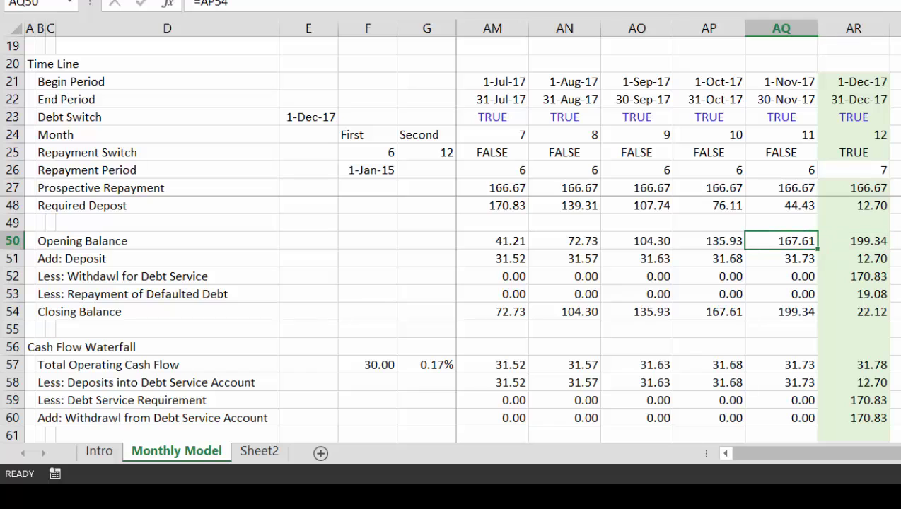
Apply a top and thick bottom border to the Remaining Cash Flow row, from its label in B62 across all monthly columns.
{"action": "key", "text": "Left"}
{"action": "key", "text": "Down"}
{"action": "key", "text": "Down"}
{"action": "key", "text": "Down"}
{"action": "key", "text": "Down"}
{"action": "key", "text": "Down"}
{"action": "key", "text": "Down"}
{"action": "key", "text": "Down"}
{"action": "key", "text": "Down"}
{"action": "key", "text": "Down"}
{"action": "key", "text": "Down"}
{"action": "key", "text": "Down"}
{"action": "key", "text": "Down"}
{"action": "key", "text": "Down"}
{"action": "key", "text": "Down"}
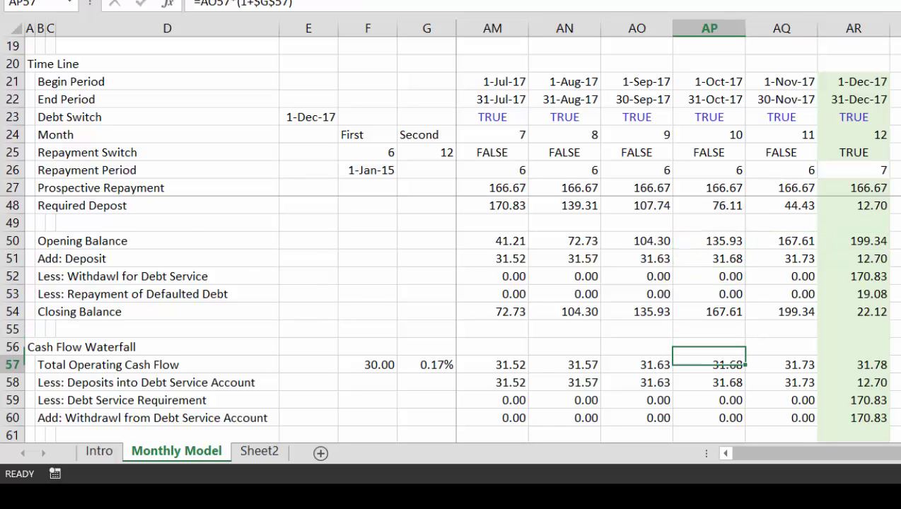
{"action": "key", "text": "Left"}
{"action": "key", "text": "Left"}
{"action": "key", "text": "Left"}
{"action": "key", "text": "Left"}
{"action": "key", "text": "Left"}
{"action": "key", "text": "Left"}
{"action": "key", "text": "Left"}
{"action": "key", "text": "Left"}
{"action": "key", "text": "Left"}
{"action": "key", "text": "Left"}
{"action": "key", "text": "Left"}
{"action": "key", "text": "Left"}
{"action": "key", "text": "Left"}
{"action": "key", "text": "Left"}
{"action": "key", "text": "Left"}
{"action": "key", "text": "Left"}
{"action": "key", "text": "Left"}
{"action": "key", "text": "Left"}
{"action": "key", "text": "Left"}
{"action": "key", "text": "Left"}
{"action": "key", "text": "Left"}
{"action": "key", "text": "Left"}
{"action": "key", "text": "Left"}
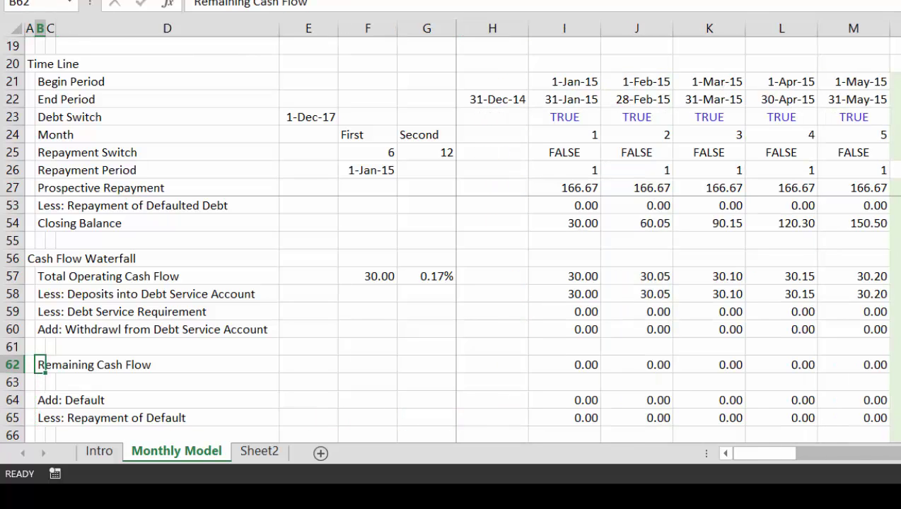
{"action": "key", "text": "ctrl+shift+Right"}
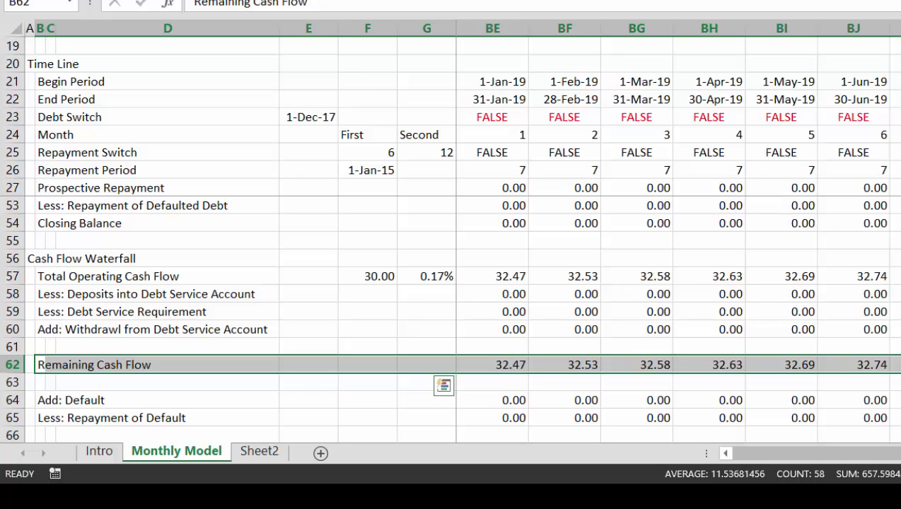
{"action": "left_click", "coordinate": [236, 1]}
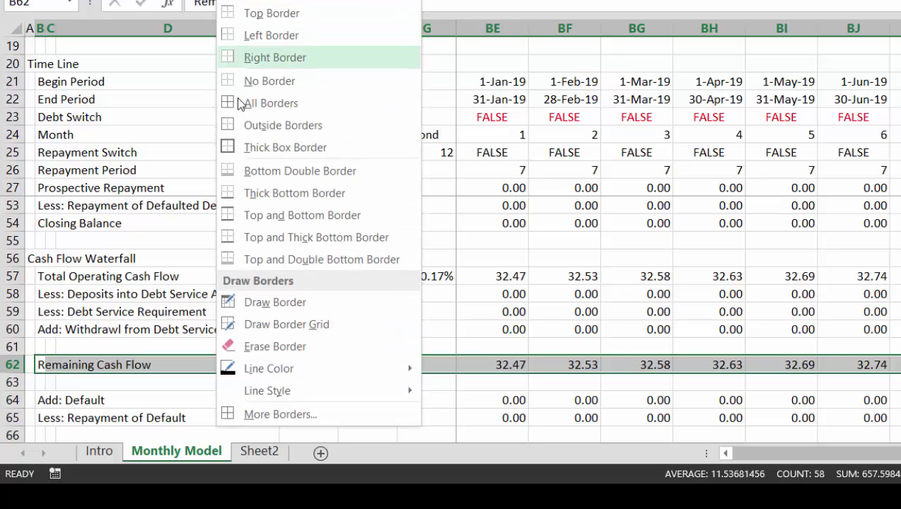
{"action": "left_click", "coordinate": [233, 240]}
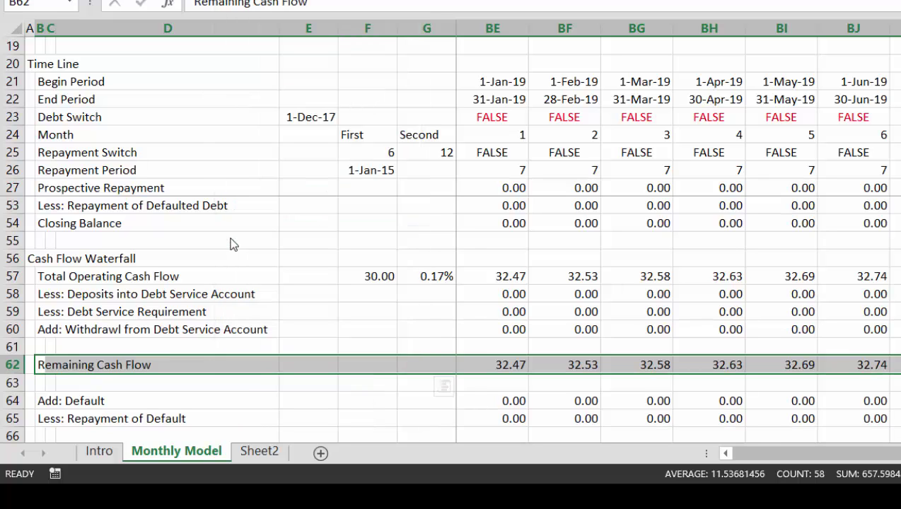
Add the row label Cash Flow After Default in B67, below Less: Repayment of Default.
{"action": "key", "text": "Down"}
{"action": "key", "text": "Down"}
{"action": "key", "text": "Down"}
{"action": "key", "text": "Down"}
{"action": "key", "text": "Down"}
{"action": "key", "text": "Up"}
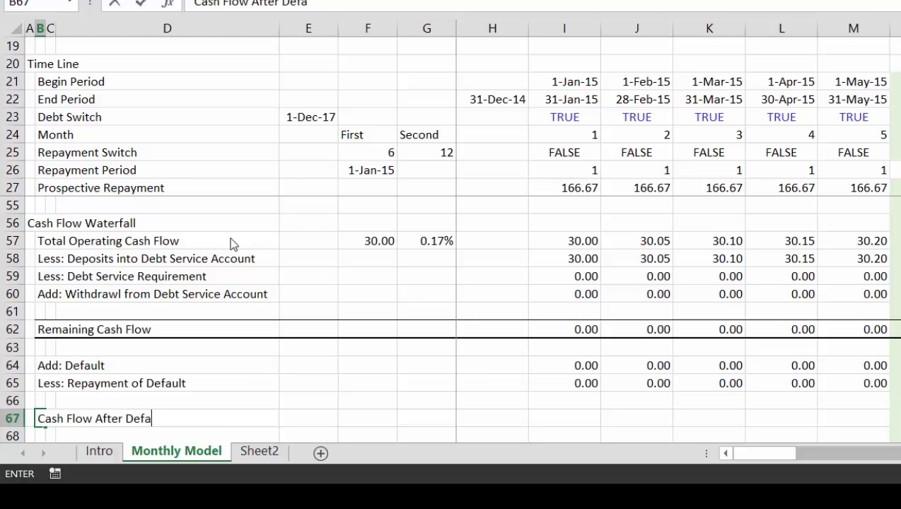
{"action": "scroll", "coordinate": [230, 244], "scroll_direction": "down", "scroll_amount": 1}
Calculate January 2015 Cash Flow After Default in I67 as remaining cash flow plus default less repayment of default, =I62+I64-I65.
{"action": "key", "text": "Right"}
{"action": "key", "text": "Right"}
{"action": "key", "text": "Right"}
{"action": "key", "text": "Right"}
{"action": "key", "text": "Right"}
{"action": "key", "text": "Right"}
{"action": "key", "text": "Right"}
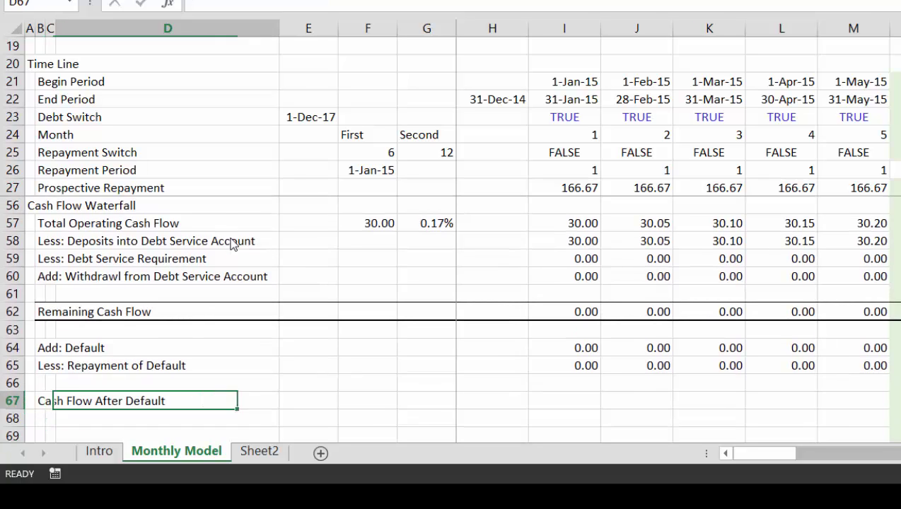
{"action": "type", "text": "="}
{"action": "key", "text": "Up"}
{"action": "key", "text": "Up"}
{"action": "key", "text": "Up"}
{"action": "key", "text": "Up"}
{"action": "key", "text": "Up"}
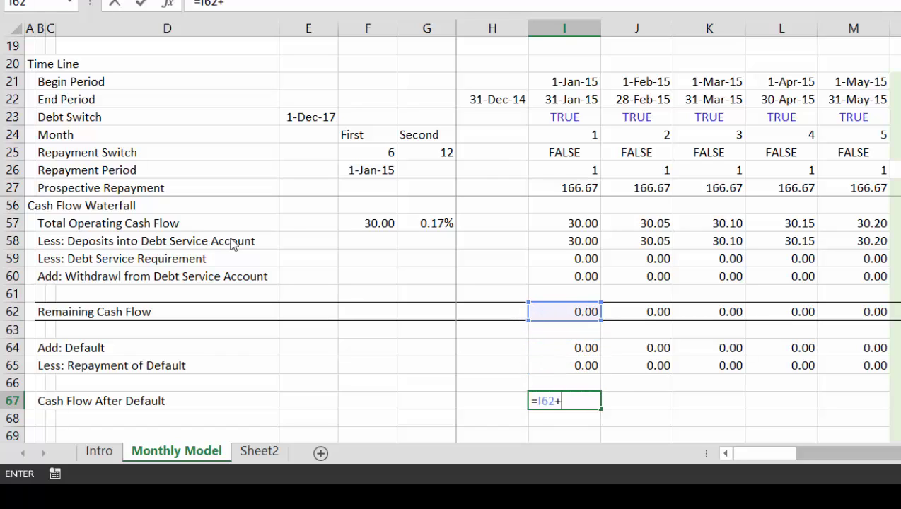
{"action": "type", "text": "+"}
{"action": "key", "text": "Up"}
{"action": "key", "text": "Up"}
{"action": "key", "text": "Up"}
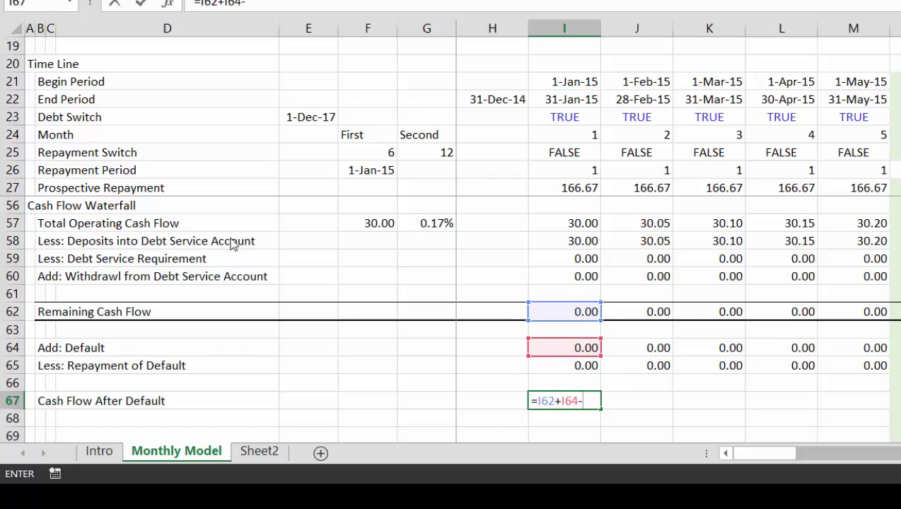
{"action": "type", "text": "-"}
{"action": "key", "text": "Up"}
{"action": "key", "text": "Up"}
{"action": "key", "text": "ctrl+Return"}
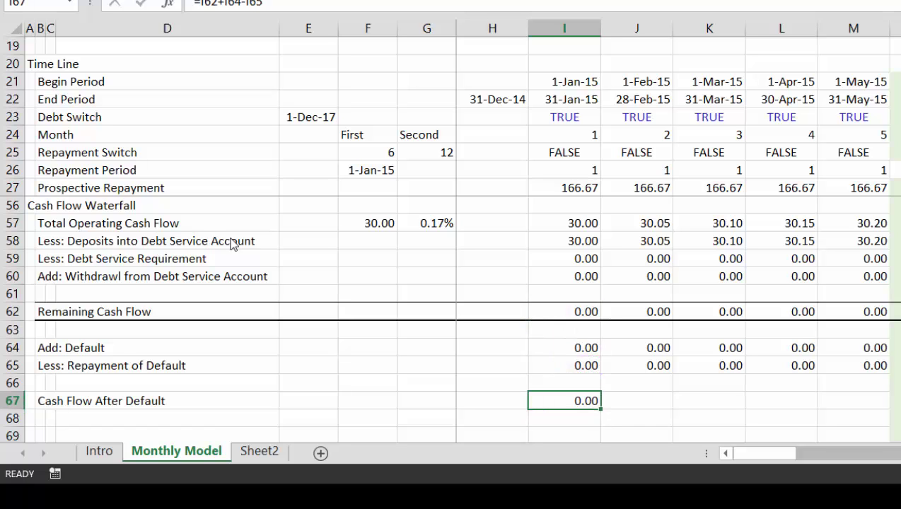
Copy the January 2015 Cash Flow After Default formula from I67 across all monthly columns of row 67.
{"action": "key", "text": "ctrl+shift+Right"}
{"action": "key", "text": "ctrl+r"}
Examine the Cash Flow After Default row month by month from January 2015 into 2018, focusing on the months around the December 2017 debt end.
{"action": "key", "text": "Right"}
{"action": "key", "text": "Right"}
{"action": "key", "text": "Right"}
{"action": "key", "text": "Right"}
{"action": "key", "text": "Right"}
{"action": "key", "text": "Right"}
{"action": "key", "text": "Right"}
{"action": "key", "text": "Right"}
{"action": "key", "text": "Right"}
{"action": "key", "text": "Right"}
{"action": "key", "text": "Right"}
{"action": "key", "text": "Right"}
{"action": "key", "text": "Right"}
{"action": "key", "text": "Right"}
{"action": "key", "text": "Right"}
{"action": "key", "text": "Right"}
{"action": "key", "text": "Right"}
{"action": "key", "text": "Right"}
{"action": "key", "text": "Right"}
{"action": "key", "text": "Right"}
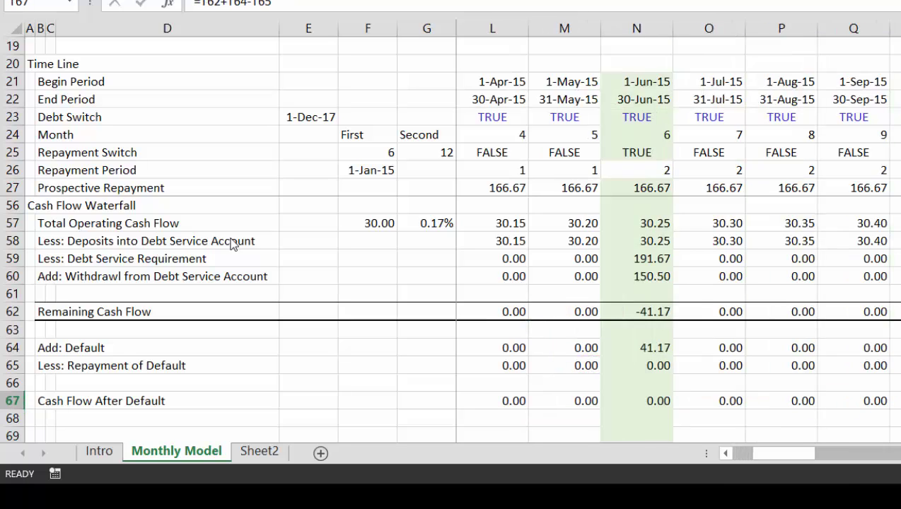
{"action": "key", "text": "Right"}
{"action": "key", "text": "Right"}
{"action": "key", "text": "Right"}
{"action": "key", "text": "Right"}
{"action": "key", "text": "Right"}
{"action": "key", "text": "Right"}
{"action": "key", "text": "Right"}
{"action": "key", "text": "Right"}
{"action": "key", "text": "Right"}
{"action": "key", "text": "Right"}
{"action": "key", "text": "Right"}
{"action": "key", "text": "Right"}
{"action": "key", "text": "Right"}
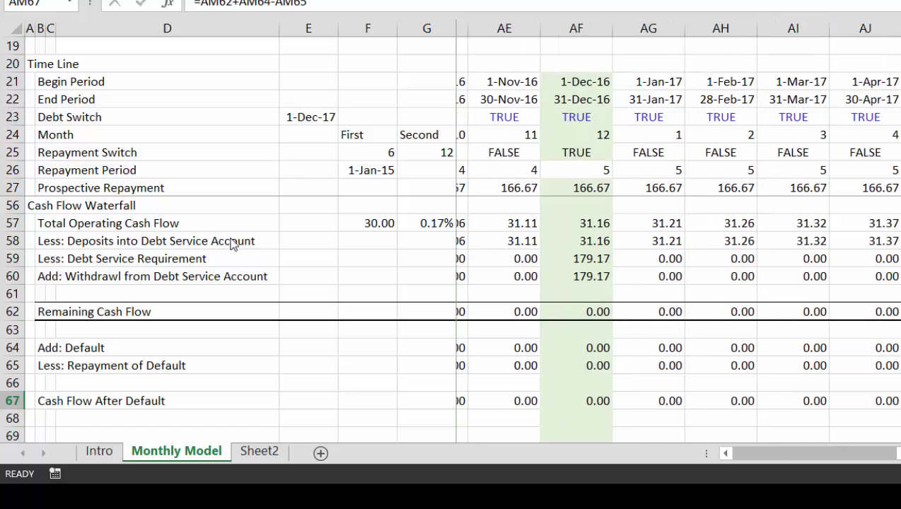
{"action": "key", "text": "Right"}
{"action": "key", "text": "Right"}
{"action": "key", "text": "Right"}
{"action": "key", "text": "Right"}
{"action": "key", "text": "Right"}
{"action": "key", "text": "Right"}
{"action": "key", "text": "Right"}
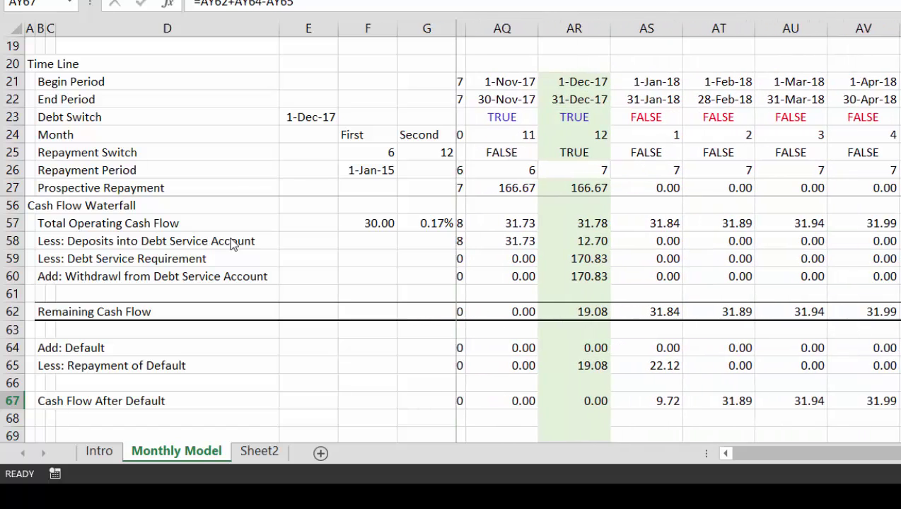
{"action": "key", "text": "Left"}
{"action": "key", "text": "Left"}
{"action": "key", "text": "Left"}
{"action": "key", "text": "Left"}
{"action": "key", "text": "Left"}
{"action": "key", "text": "Right"}
{"action": "key", "text": "Right"}
{"action": "key", "text": "Right"}
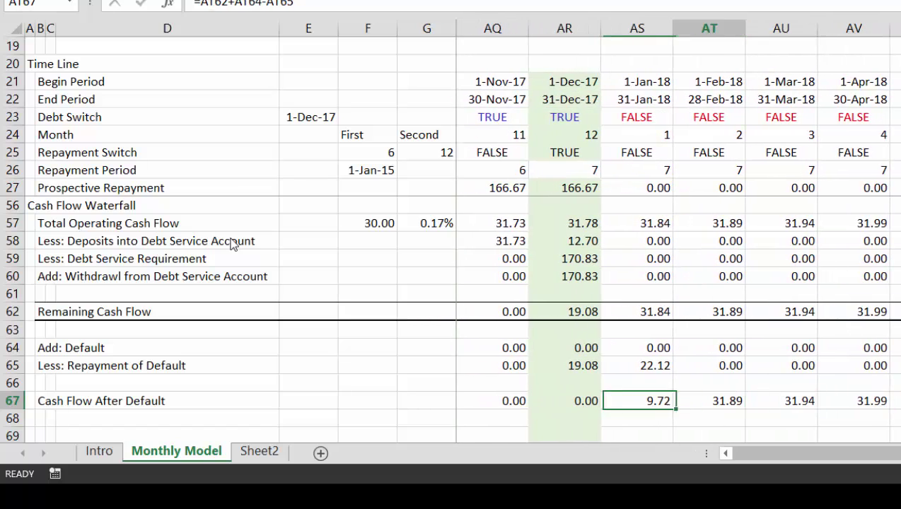
Trace the December 2017 column from the cash flow waterfall back to the Defaulted Debt schedule and check its closing balance.
{"action": "key", "text": "Left"}
{"action": "key", "text": "Left"}
{"action": "key", "text": "Left"}
{"action": "key", "text": "Up"}
{"action": "key", "text": "Up"}
{"action": "key", "text": "Up"}
{"action": "key", "text": "Up"}
{"action": "key", "text": "Up"}
{"action": "key", "text": "Up"}
{"action": "key", "text": "Up"}
{"action": "key", "text": "Up"}
{"action": "key", "text": "Up"}
{"action": "key", "text": "Up"}
{"action": "key", "text": "Up"}
{"action": "key", "text": "Up"}
{"action": "key", "text": "Up"}
{"action": "key", "text": "Up"}
{"action": "key", "text": "Up"}
{"action": "key", "text": "Up"}
{"action": "key", "text": "Up"}
{"action": "key", "text": "Up"}
{"action": "key", "text": "Up"}
{"action": "key", "text": "Up"}
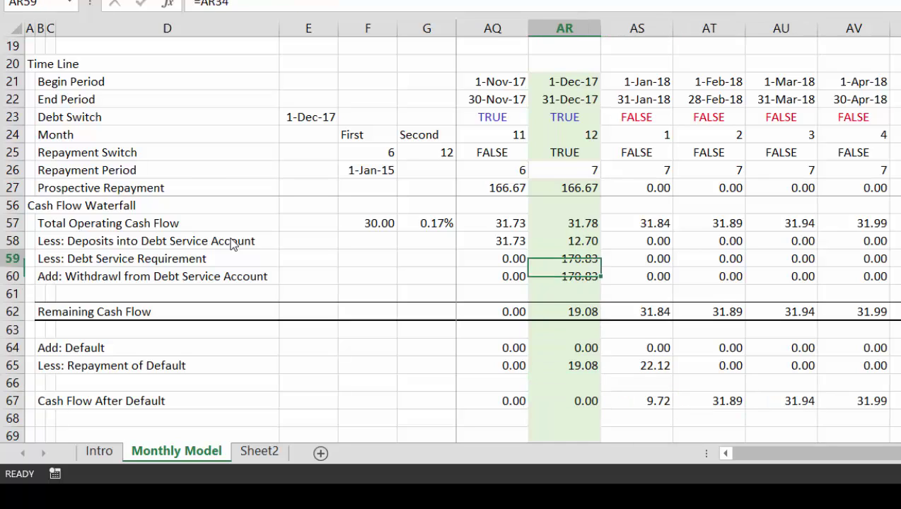
{"action": "key", "text": "Up"}
{"action": "key", "text": "Up"}
{"action": "key", "text": "Up"}
{"action": "key", "text": "Up"}
{"action": "key", "text": "Up"}
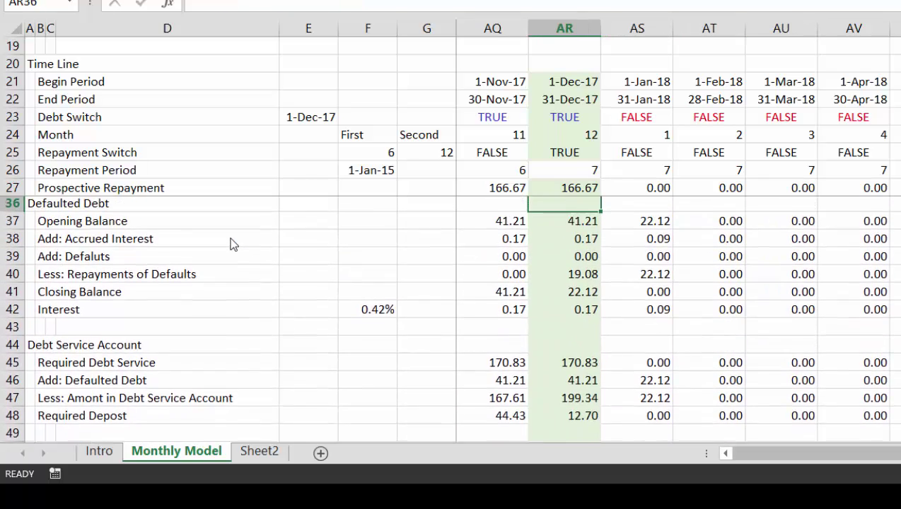
{"action": "key", "text": "Down"}
{"action": "key", "text": "Down"}
{"action": "key", "text": "Down"}
{"action": "key", "text": "Down"}
{"action": "key", "text": "Down"}
{"action": "key", "text": "Down"}
{"action": "key", "text": "Down"}
{"action": "key", "text": "Down"}
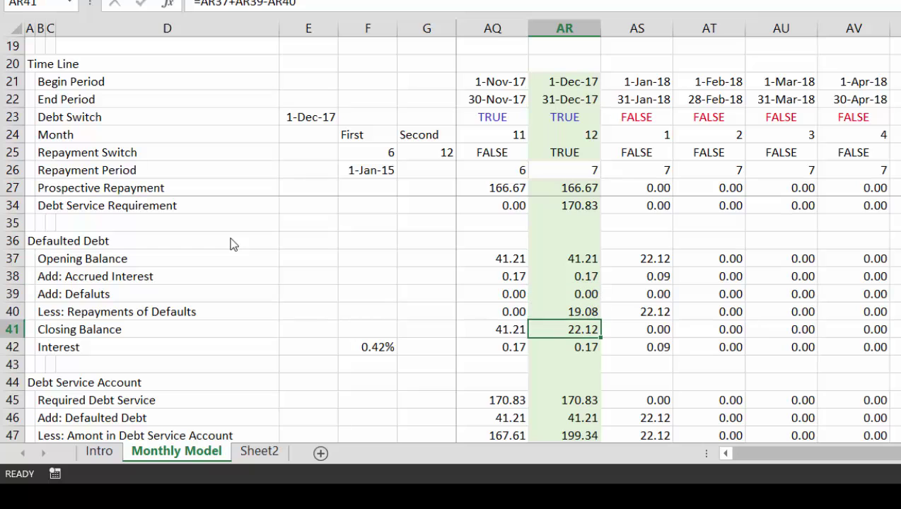
Follow the January 2018 column from the Defaulted Debt closing balance through the Debt Service Account to Cash Flow After Default.
{"action": "key", "text": "Right"}
{"action": "key", "text": "Right"}
{"action": "key", "text": "Left"}
{"action": "key", "text": "Down"}
{"action": "key", "text": "Down"}
{"action": "key", "text": "Down"}
{"action": "key", "text": "Down"}
{"action": "key", "text": "Down"}
{"action": "key", "text": "Down"}
{"action": "key", "text": "Down"}
{"action": "key", "text": "Down"}
{"action": "key", "text": "Down"}
{"action": "key", "text": "Down"}
{"action": "key", "text": "Down"}
{"action": "key", "text": "Down"}
{"action": "key", "text": "Down"}
{"action": "key", "text": "Down"}
{"action": "key", "text": "Down"}
{"action": "key", "text": "Down"}
{"action": "key", "text": "Down"}
{"action": "key", "text": "Down"}
{"action": "key", "text": "Down"}
{"action": "key", "text": "Down"}
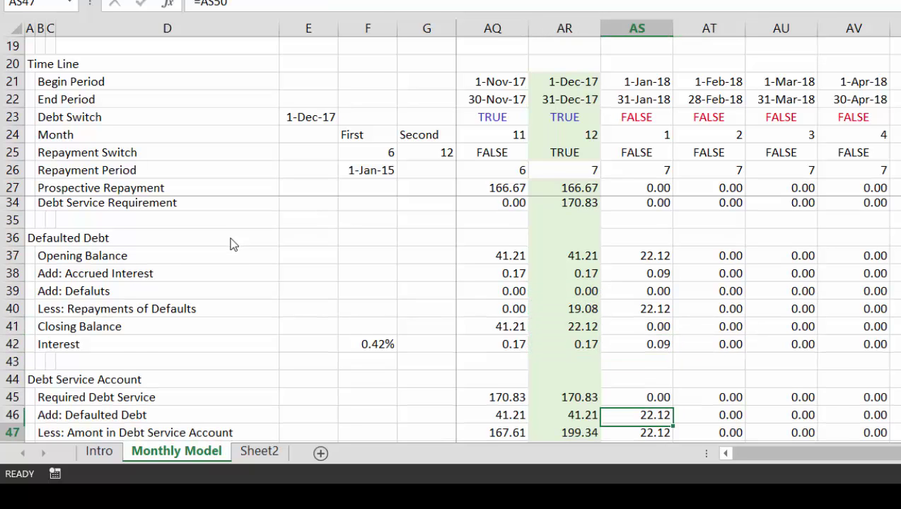
{"action": "key", "text": "Up"}
{"action": "key", "text": "Up"}
{"action": "key", "text": "Up"}
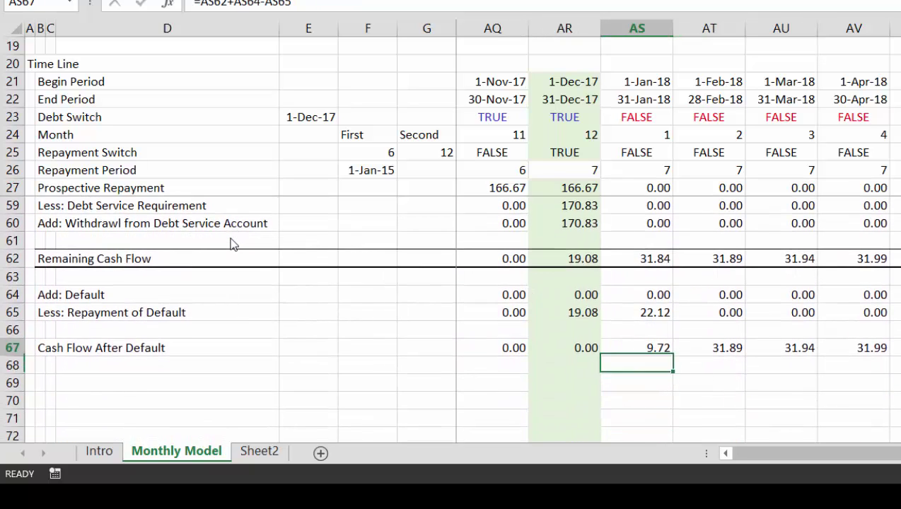
Check Cash Flow After Default across the remaining monthly columns from February 2018 to the end of the timeline in September 2019.
{"action": "key", "text": "Right"}
{"action": "key", "text": "Right"}
{"action": "key", "text": "Right"}
{"action": "key", "text": "Right"}
{"action": "key", "text": "Right"}
{"action": "key", "text": "Right"}
{"action": "key", "text": "Right"}
{"action": "key", "text": "Right"}
{"action": "key", "text": "Right"}
{"action": "key", "text": "Right"}
{"action": "key", "text": "Right"}
{"action": "key", "text": "Right"}
{"action": "key", "text": "Right"}
{"action": "key", "text": "Right"}
{"action": "key", "text": "Right"}
{"action": "key", "text": "Right"}
{"action": "key", "text": "Right"}
{"action": "key", "text": "Right"}
{"action": "key", "text": "Right"}
{"action": "key", "text": "Right"}
{"action": "key", "text": "Right"}
{"action": "key", "text": "Right"}
{"action": "key", "text": "Right"}
{"action": "key", "text": "Right"}
{"action": "key", "text": "Right"}
{"action": "key", "text": "Right"}
{"action": "key", "text": "Right"}
{"action": "key", "text": "Right"}
{"action": "key", "text": "Right"}
{"action": "key", "text": "Right"}
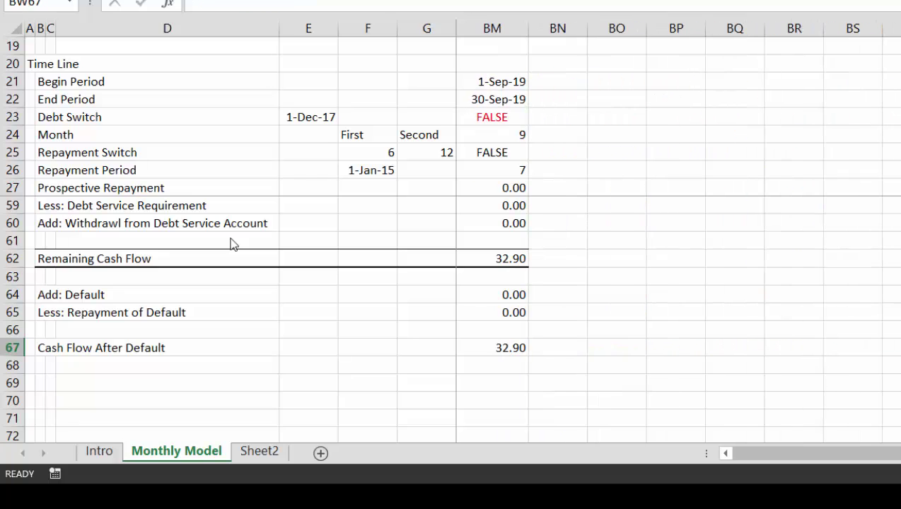
Review the Cash Flow After Default row backwards from September 2019 to the start of the timeline in January 2015.
{"action": "key", "text": "Left"}
{"action": "key", "text": "Left"}
{"action": "key", "text": "Left"}
{"action": "key", "text": "Left"}
{"action": "key", "text": "Left"}
{"action": "key", "text": "Left"}
{"action": "key", "text": "Left"}
{"action": "key", "text": "Left"}
{"action": "key", "text": "Left"}
{"action": "key", "text": "Left"}
{"action": "key", "text": "Left"}
{"action": "key", "text": "Left"}
{"action": "key", "text": "Left"}
{"action": "key", "text": "Left"}
{"action": "key", "text": "Left"}
{"action": "key", "text": "Left"}
{"action": "key", "text": "Left"}
{"action": "key", "text": "Left"}
{"action": "key", "text": "Left"}
{"action": "key", "text": "Left"}
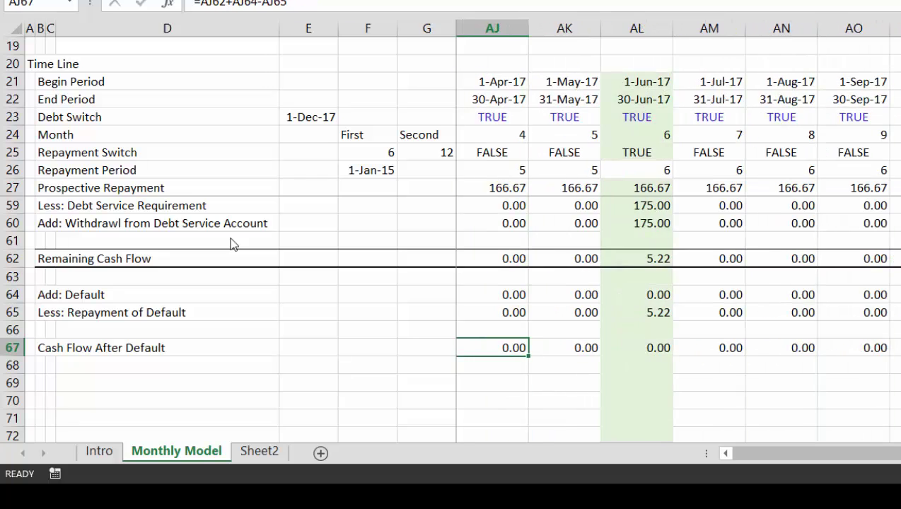
{"action": "key", "text": "Left"}
{"action": "key", "text": "Left"}
{"action": "key", "text": "Left"}
{"action": "key", "text": "Left"}
{"action": "key", "text": "Left"}
{"action": "key", "text": "Left"}
{"action": "key", "text": "Left"}
{"action": "key", "text": "Left"}
{"action": "key", "text": "Left"}
{"action": "key", "text": "Left"}
{"action": "key", "text": "Left"}
{"action": "key", "text": "Left"}
{"action": "key", "text": "Left"}
{"action": "key", "text": "Left"}
{"action": "key", "text": "Left"}
{"action": "key", "text": "Left"}
{"action": "key", "text": "Left"}
{"action": "key", "text": "Left"}
{"action": "key", "text": "Left"}
{"action": "key", "text": "Left"}
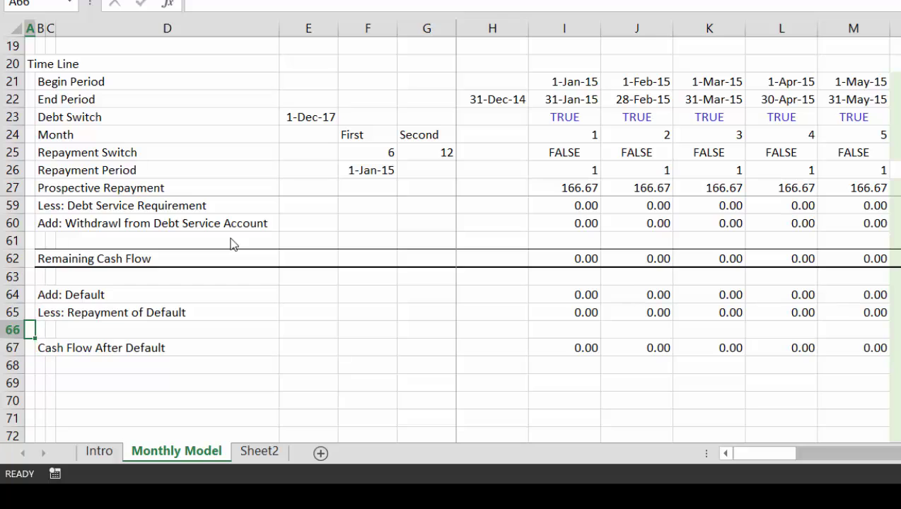
Review the model's first months from the Time Line down through the debt schedules and Debt Service Account to Cash Flow After Default.
{"action": "key", "text": "Up"}
{"action": "key", "text": "Up"}
{"action": "key", "text": "Up"}
{"action": "key", "text": "Up"}
{"action": "key", "text": "Up"}
{"action": "key", "text": "Up"}
{"action": "key", "text": "Up"}
{"action": "key", "text": "Up"}
{"action": "key", "text": "Up"}
{"action": "key", "text": "Up"}
{"action": "key", "text": "Up"}
{"action": "key", "text": "Up"}
{"action": "key", "text": "Up"}
{"action": "key", "text": "Up"}
{"action": "key", "text": "Up"}
{"action": "key", "text": "Up"}
{"action": "key", "text": "Up"}
{"action": "key", "text": "Up"}
{"action": "key", "text": "Up"}
{"action": "key", "text": "Up"}
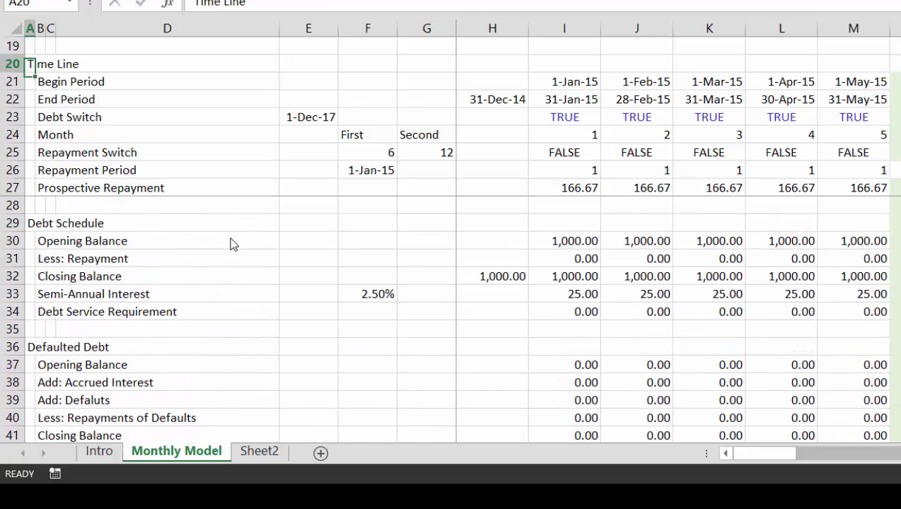
{"action": "key", "text": "Down"}
{"action": "key", "text": "Down"}
{"action": "key", "text": "Down"}
{"action": "key", "text": "Down"}
{"action": "key", "text": "Down"}
{"action": "key", "text": "Down"}
{"action": "key", "text": "Down"}
{"action": "key", "text": "Down"}
{"action": "key", "text": "Down"}
{"action": "key", "text": "Down"}
{"action": "key", "text": "Down"}
{"action": "key", "text": "Down"}
{"action": "key", "text": "Down"}
{"action": "key", "text": "Down"}
{"action": "key", "text": "Down"}
{"action": "key", "text": "Down"}
{"action": "key", "text": "Down"}
{"action": "key", "text": "Down"}
{"action": "key", "text": "Down"}
{"action": "key", "text": "Down"}
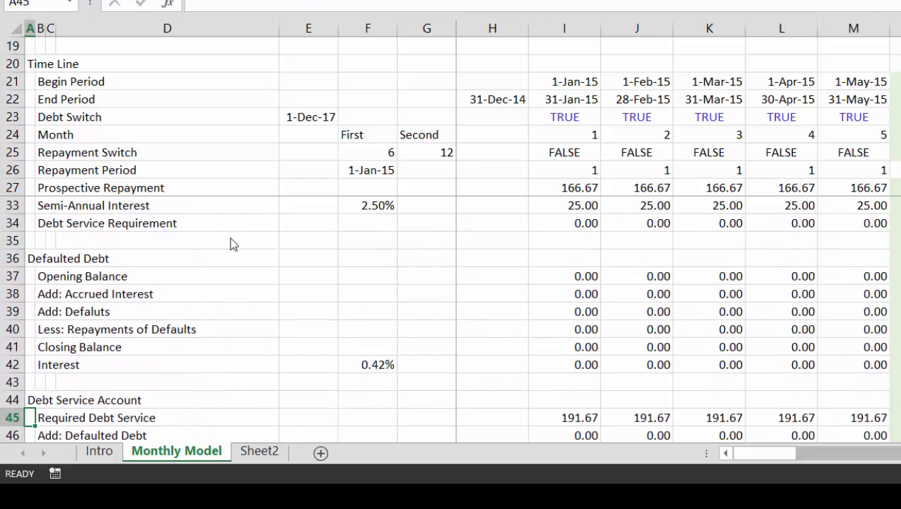
{"action": "key", "text": "Down"}
{"action": "key", "text": "Down"}
{"action": "key", "text": "Down"}
{"action": "key", "text": "Down"}
{"action": "key", "text": "Down"}
{"action": "key", "text": "Down"}
{"action": "key", "text": "Down"}
{"action": "key", "text": "Down"}
{"action": "key", "text": "Down"}
{"action": "key", "text": "Down"}
{"action": "key", "text": "Down"}
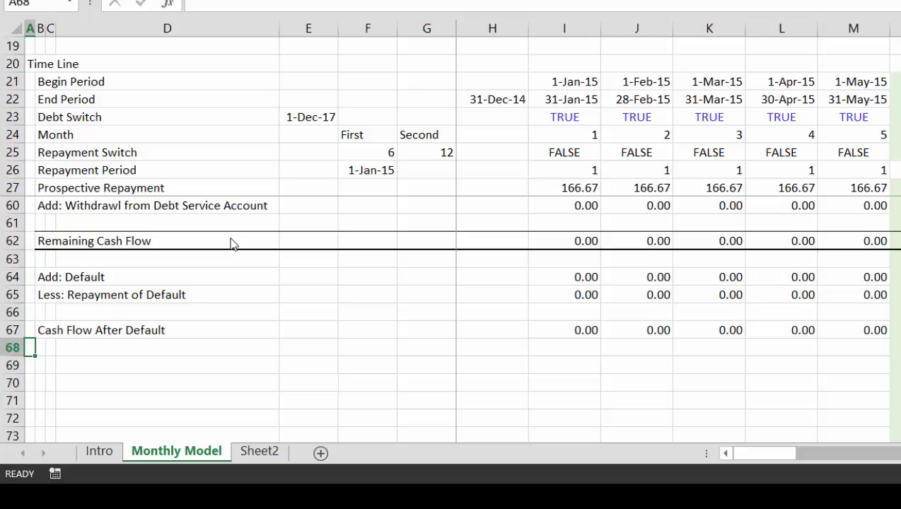
Look back up from the Cash Flow Waterfall through the Debt Service Account and Defaulted Debt schedule to the Time Line.
{"action": "key", "text": "Up"}
{"action": "key", "text": "Up"}
{"action": "key", "text": "Up"}
{"action": "key", "text": "Up"}
{"action": "key", "text": "Up"}
{"action": "key", "text": "Up"}
{"action": "key", "text": "Up"}
{"action": "key", "text": "Up"}
{"action": "key", "text": "Up"}
{"action": "key", "text": "Up"}
{"action": "key", "text": "Up"}
{"action": "key", "text": "Up"}
{"action": "key", "text": "Up"}
{"action": "key", "text": "Up"}
{"action": "key", "text": "Up"}
{"action": "key", "text": "Up"}
{"action": "key", "text": "Up"}
{"action": "key", "text": "Up"}
{"action": "key", "text": "Up"}
{"action": "key", "text": "Up"}
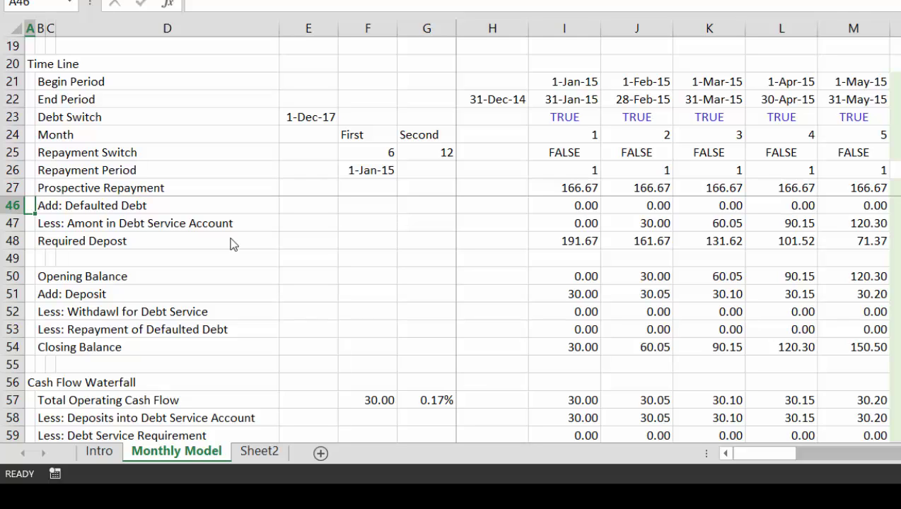
{"action": "key", "text": "Up"}
{"action": "key", "text": "Up"}
{"action": "key", "text": "Up"}
{"action": "key", "text": "Up"}
{"action": "key", "text": "Up"}
{"action": "key", "text": "Up"}
{"action": "key", "text": "Up"}
{"action": "key", "text": "Up"}
{"action": "key", "text": "Up"}
{"action": "key", "text": "Up"}
{"action": "key", "text": "Up"}
{"action": "key", "text": "Up"}
{"action": "key", "text": "Up"}
{"action": "key", "text": "Up"}
{"action": "key", "text": "Up"}
{"action": "key", "text": "Up"}
{"action": "key", "text": "Up"}
{"action": "key", "text": "Up"}
{"action": "key", "text": "Up"}
{"action": "key", "text": "Up"}
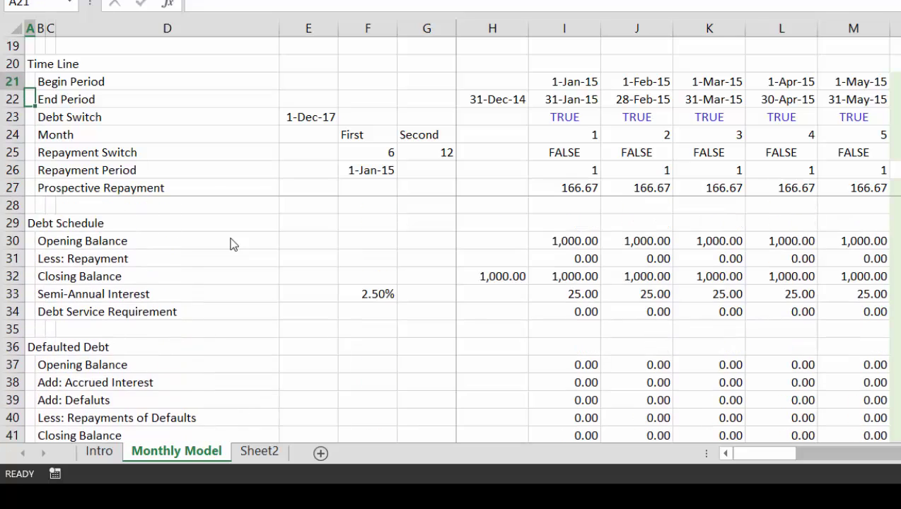
Examine the input assumptions above the Time Line, including Interest, Monthly Cash Flow and Growth.
{"action": "key", "text": "Down"}
{"action": "key", "text": "Down"}
{"action": "key", "text": "Down"}
{"action": "key", "text": "Down"}
{"action": "key", "text": "Down"}
{"action": "key", "text": "Down"}
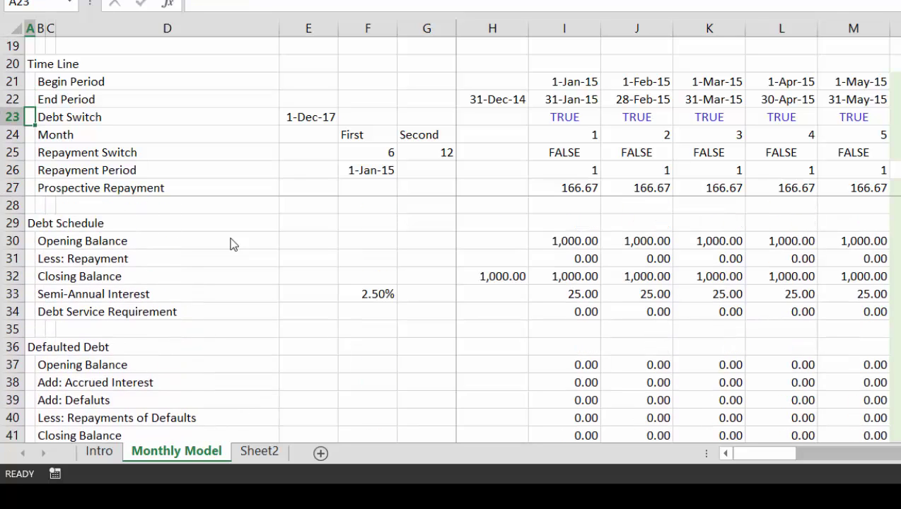
{"action": "key", "text": "Up"}
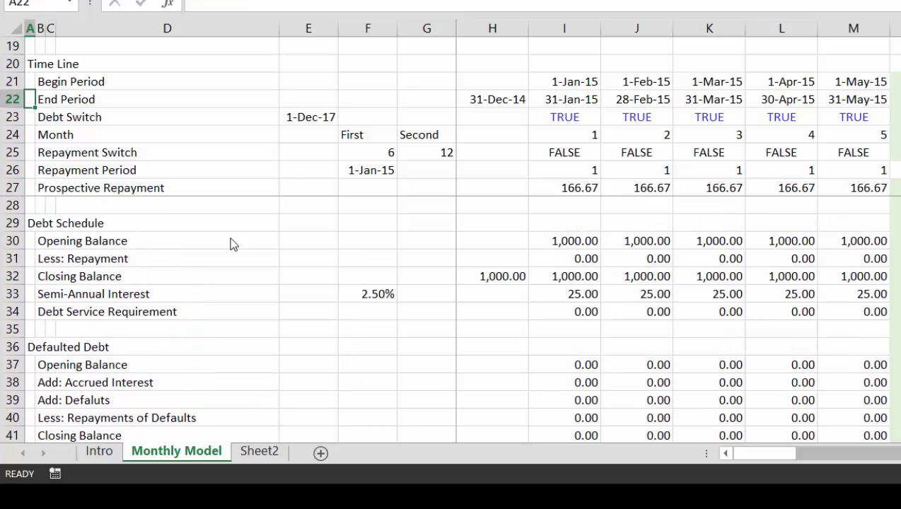
{"action": "key", "text": "Up"}
{"action": "key", "text": "Up"}
{"action": "key", "text": "Up"}
{"action": "key", "text": "Up"}
{"action": "key", "text": "Up"}
{"action": "key", "text": "Up"}
{"action": "key", "text": "Up"}
{"action": "key", "text": "Up"}
{"action": "key", "text": "Up"}
{"action": "key", "text": "Up"}
{"action": "key", "text": "Up"}
{"action": "key", "text": "Up"}
{"action": "key", "text": "Up"}
{"action": "key", "text": "Up"}
{"action": "key", "text": "Up"}
{"action": "key", "text": "Up"}
{"action": "key", "text": "Up"}
{"action": "key", "text": "Up"}
{"action": "key", "text": "Up"}
{"action": "key", "text": "Up"}
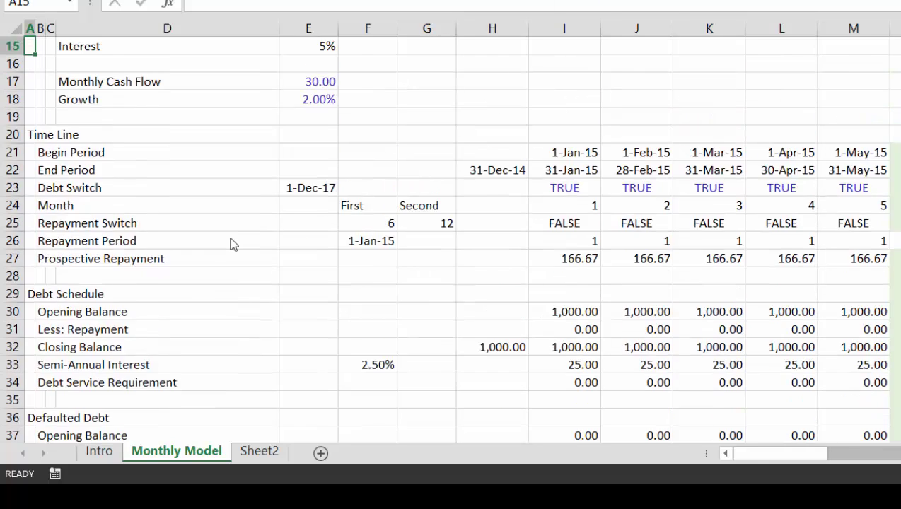
Set the Monthly Cash Flow assumption to 60.
{"action": "key", "text": "Down"}
{"action": "key", "text": "Down"}
{"action": "key", "text": "Down"}
{"action": "key", "text": "Down"}
{"action": "key", "text": "Down"}
{"action": "key", "text": "Down"}
{"action": "key", "text": "Down"}
{"action": "key", "text": "Down"}
{"action": "key", "text": "Down"}
{"action": "key", "text": "Down"}
{"action": "key", "text": "Down"}
{"action": "key", "text": "Down"}
{"action": "key", "text": "Down"}
{"action": "key", "text": "Down"}
{"action": "key", "text": "Down"}
{"action": "key", "text": "Down"}
{"action": "key", "text": "Down"}
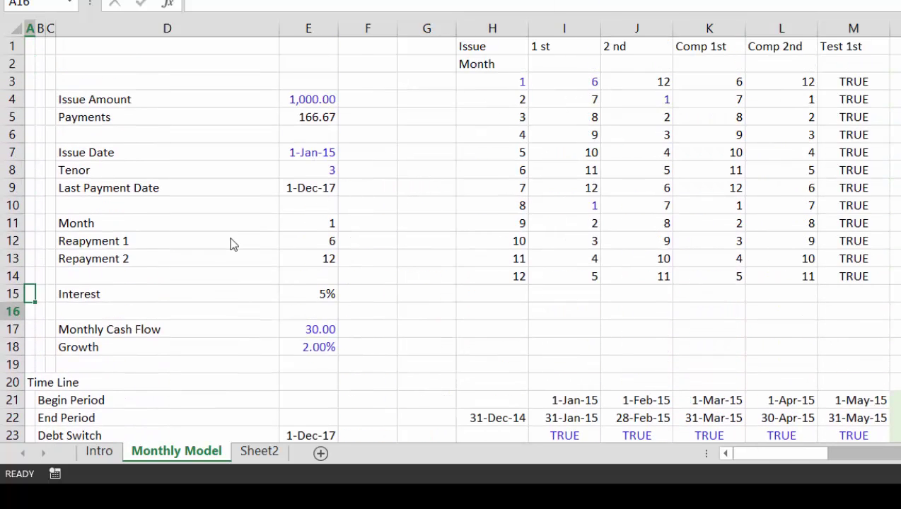
{"action": "key", "text": "Right"}
{"action": "key", "text": "Right"}
{"action": "key", "text": "Right"}
{"action": "key", "text": "Right"}
{"action": "key", "text": "Up"}
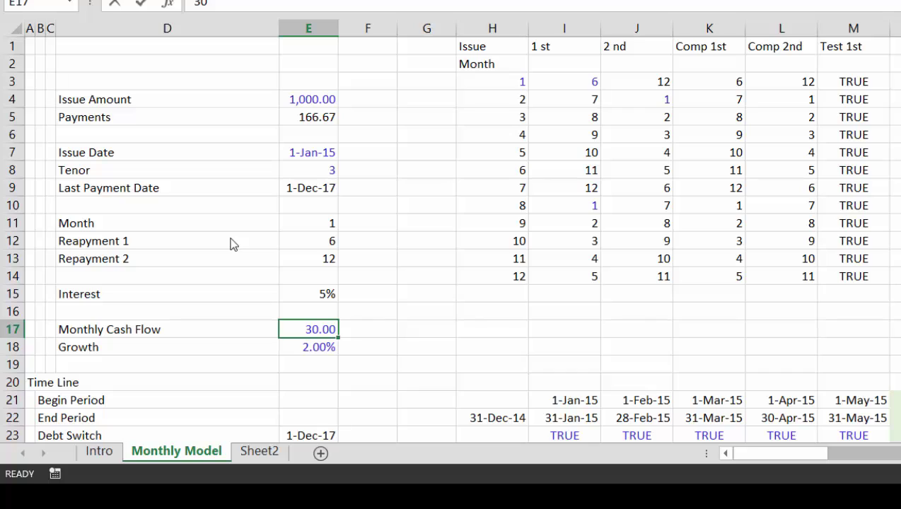
{"action": "type", "text": "60"}
{"action": "key", "text": "Return"}
Review the recalculated model from the assumptions down to the first months of the Cash Flow After Default row.
{"action": "key", "text": "Down"}
{"action": "key", "text": "Down"}
{"action": "key", "text": "Down"}
{"action": "key", "text": "Down"}
{"action": "key", "text": "Down"}
{"action": "key", "text": "Down"}
{"action": "key", "text": "Down"}
{"action": "key", "text": "Down"}
{"action": "key", "text": "Down"}
{"action": "key", "text": "Down"}
{"action": "key", "text": "Down"}
{"action": "key", "text": "Down"}
{"action": "key", "text": "Down"}
{"action": "key", "text": "Down"}
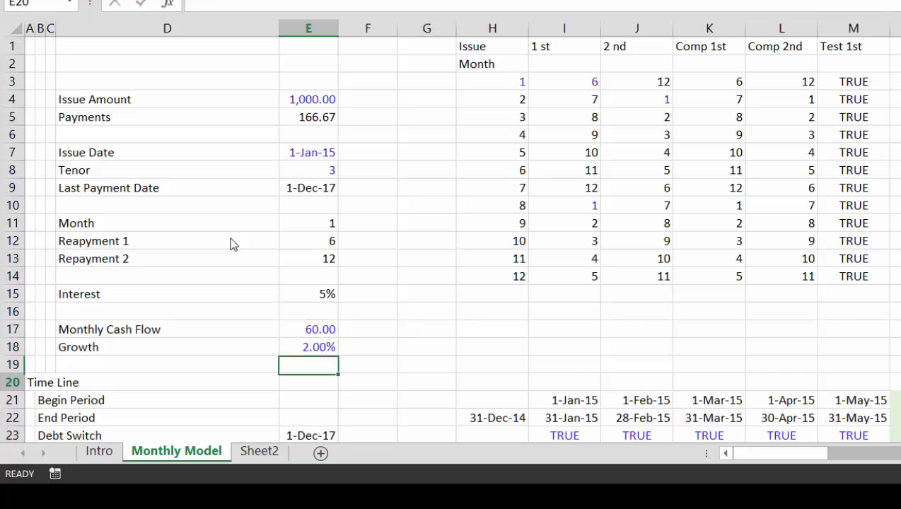
{"action": "key", "text": "Down"}
{"action": "key", "text": "Down"}
{"action": "key", "text": "Down"}
{"action": "key", "text": "Down"}
{"action": "key", "text": "Down"}
{"action": "key", "text": "Down"}
{"action": "key", "text": "Down"}
{"action": "key", "text": "Down"}
{"action": "key", "text": "Down"}
{"action": "key", "text": "Down"}
{"action": "key", "text": "Down"}
{"action": "key", "text": "Down"}
{"action": "key", "text": "Down"}
{"action": "key", "text": "Down"}
{"action": "key", "text": "Down"}
{"action": "key", "text": "Down"}
{"action": "key", "text": "Down"}
{"action": "key", "text": "Down"}
{"action": "key", "text": "Down"}
{"action": "key", "text": "Down"}
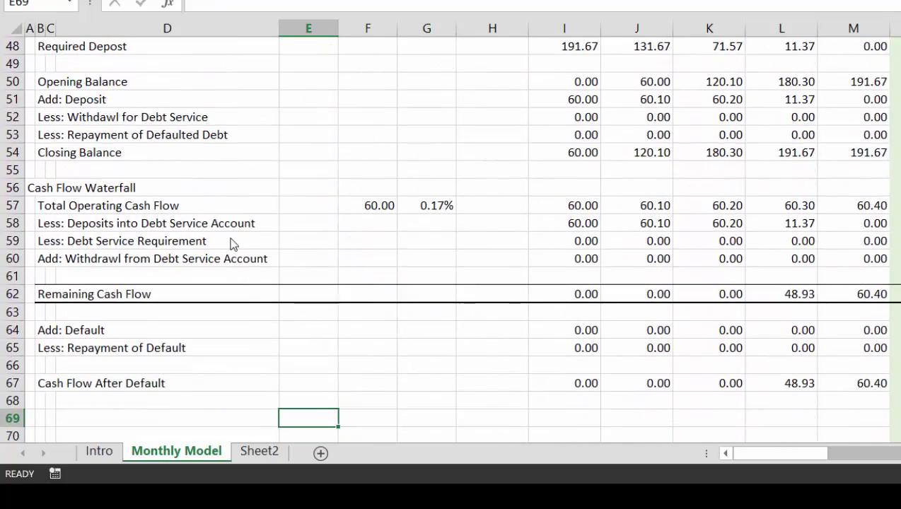
{"action": "key", "text": "Up"}
{"action": "key", "text": "Right"}
{"action": "key", "text": "Right"}
{"action": "key", "text": "Up"}
{"action": "key", "text": "Up"}
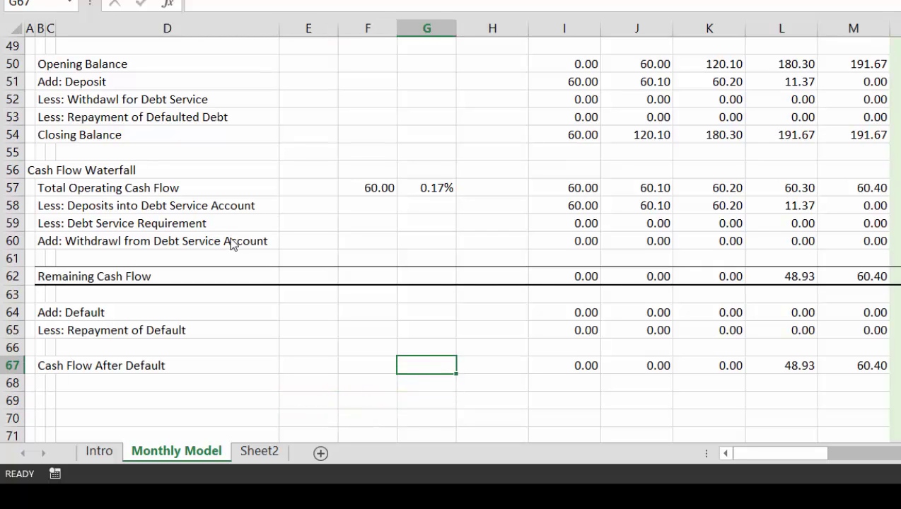
{"action": "key", "text": "Right"}
{"action": "key", "text": "Right"}
{"action": "key", "text": "Right"}
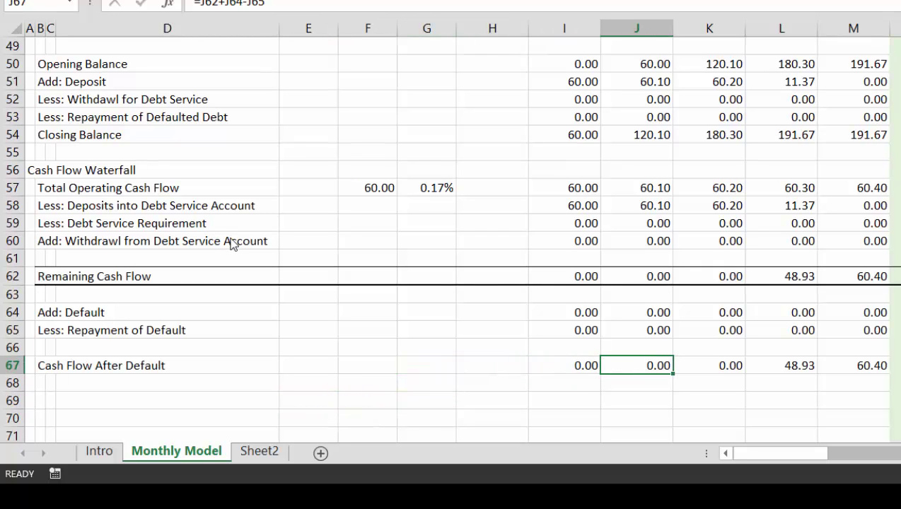
Examine the Total Operating Cash Flow row and the waterfall beneath it forward across the monthly columns to about column AI.
{"action": "key", "text": "Up"}
{"action": "key", "text": "Up"}
{"action": "key", "text": "Up"}
{"action": "key", "text": "Up"}
{"action": "key", "text": "Up"}
{"action": "key", "text": "Up"}
{"action": "key", "text": "Up"}
{"action": "key", "text": "Up"}
{"action": "key", "text": "Up"}
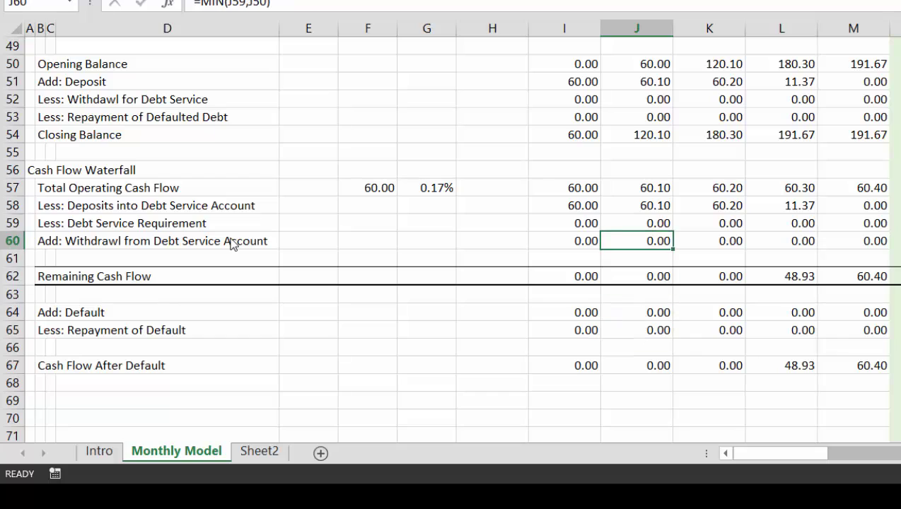
{"action": "key", "text": "Up"}
{"action": "key", "text": "Left"}
{"action": "key", "text": "Right"}
{"action": "key", "text": "Right"}
{"action": "key", "text": "Right"}
{"action": "key", "text": "Right"}
{"action": "key", "text": "Right"}
{"action": "key", "text": "Right"}
{"action": "key", "text": "Right"}
{"action": "key", "text": "Right"}
{"action": "key", "text": "Right"}
{"action": "key", "text": "Right"}
{"action": "key", "text": "Right"}
{"action": "key", "text": "Right"}
{"action": "key", "text": "Right"}
{"action": "key", "text": "Right"}
{"action": "key", "text": "Right"}
{"action": "key", "text": "Right"}
{"action": "key", "text": "Right"}
{"action": "key", "text": "Right"}
{"action": "key", "text": "Right"}
{"action": "key", "text": "Right"}
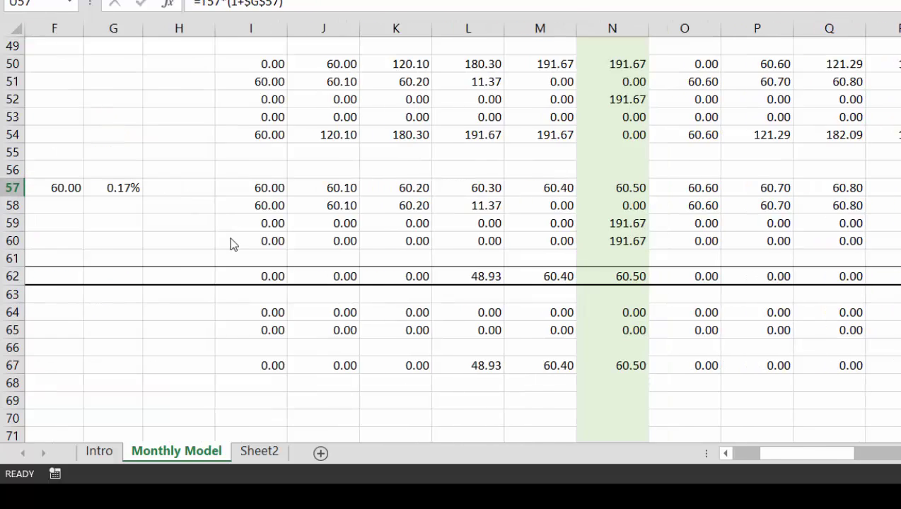
{"action": "key", "text": "Right"}
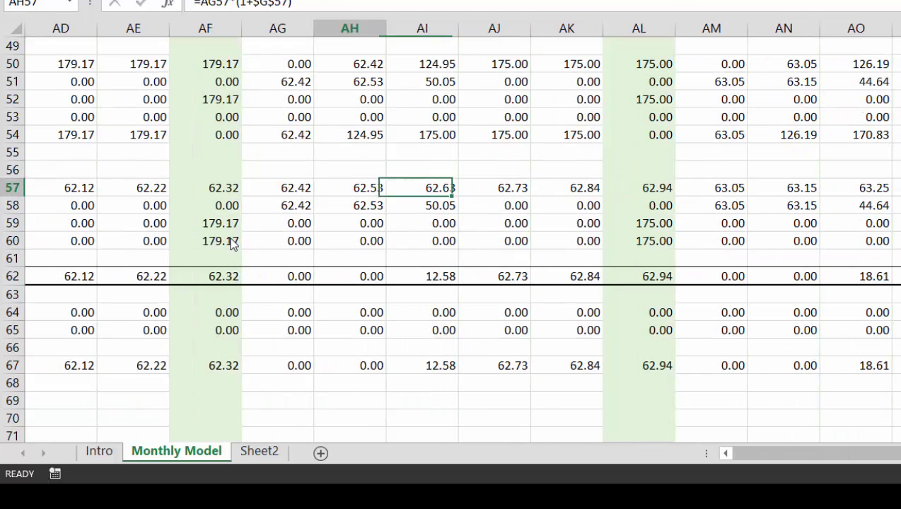
Review the Total Operating Cash Flow row backwards to the row labels and first months of the timeline.
{"action": "key", "text": "Left"}
{"action": "key", "text": "Left"}
{"action": "key", "text": "Left"}
{"action": "key", "text": "Left"}
{"action": "key", "text": "Left"}
{"action": "key", "text": "Left"}
{"action": "key", "text": "Left"}
{"action": "key", "text": "Left"}
{"action": "key", "text": "Left"}
{"action": "key", "text": "Left"}
{"action": "key", "text": "Left"}
{"action": "key", "text": "Left"}
{"action": "key", "text": "Left"}
{"action": "key", "text": "Left"}
{"action": "key", "text": "Left"}
{"action": "key", "text": "Left"}
{"action": "key", "text": "Left"}
{"action": "key", "text": "Left"}
{"action": "key", "text": "Left"}
{"action": "key", "text": "Left"}
{"action": "key", "text": "Left"}
{"action": "key", "text": "Left"}
{"action": "key", "text": "Left"}
{"action": "key", "text": "Left"}
{"action": "key", "text": "Left"}
{"action": "key", "text": "Left"}
{"action": "key", "text": "Left"}
{"action": "key", "text": "Left"}
{"action": "key", "text": "Left"}
{"action": "key", "text": "Left"}
{"action": "key", "text": "Left"}
{"action": "key", "text": "Left"}
{"action": "key", "text": "Left"}
{"action": "key", "text": "Left"}
{"action": "key", "text": "Right"}
{"action": "key", "text": "Right"}
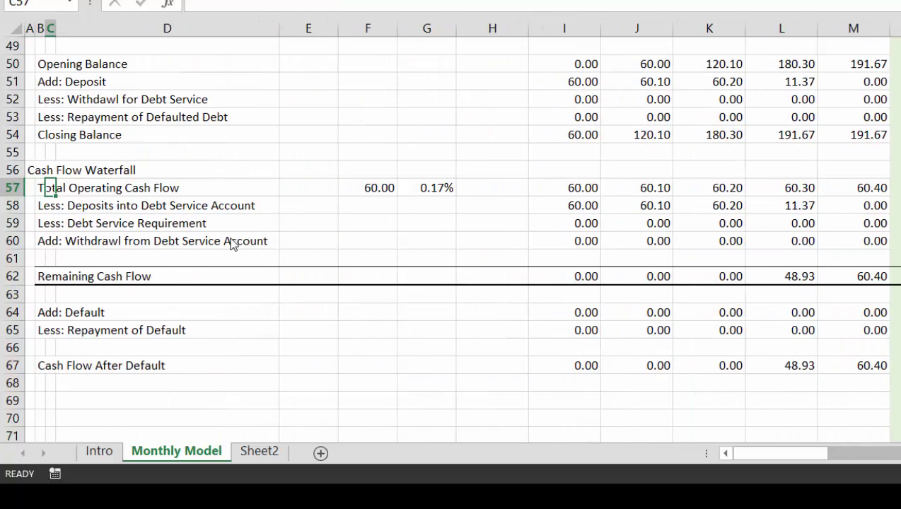
Examine the waterfall rows down to Cash Flow After Default and follow that row through the first five months.
{"action": "key", "text": "Right"}
{"action": "key", "text": "Down"}
{"action": "key", "text": "Down"}
{"action": "key", "text": "Down"}
{"action": "key", "text": "Down"}
{"action": "key", "text": "Down"}
{"action": "key", "text": "Down"}
{"action": "key", "text": "Down"}
{"action": "key", "text": "Down"}
{"action": "key", "text": "Down"}
{"action": "key", "text": "Right"}
{"action": "key", "text": "Right"}
{"action": "key", "text": "Right"}
{"action": "key", "text": "Right"}
{"action": "key", "text": "Right"}
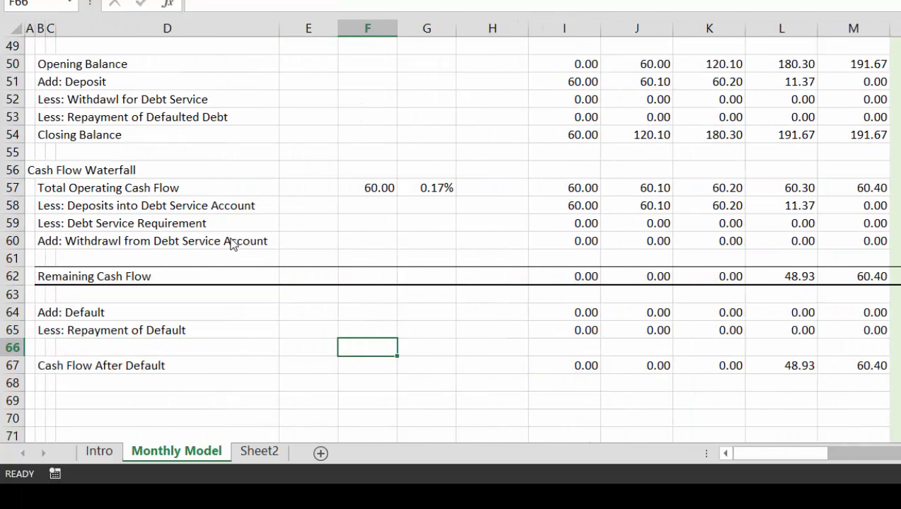
{"action": "key", "text": "Right"}
{"action": "key", "text": "Right"}
{"action": "key", "text": "Down"}
{"action": "key", "text": "Right"}
{"action": "key", "text": "Right"}
{"action": "key", "text": "Right"}
{"action": "key", "text": "Right"}
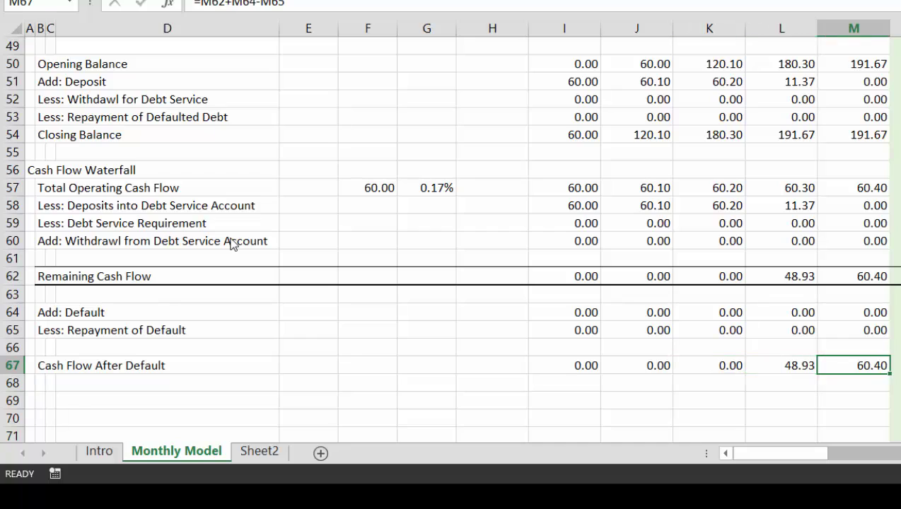
{"action": "key", "text": "Left"}
{"action": "key", "text": "Left"}
{"action": "key", "text": "Left"}
{"action": "key", "text": "Left"}
{"action": "key", "text": "Right"}
{"action": "key", "text": "Right"}
{"action": "key", "text": "Right"}
{"action": "key", "text": "Right"}
{"action": "key", "text": "Left"}
{"action": "key", "text": "Left"}
{"action": "key", "text": "Left"}
{"action": "key", "text": "Left"}
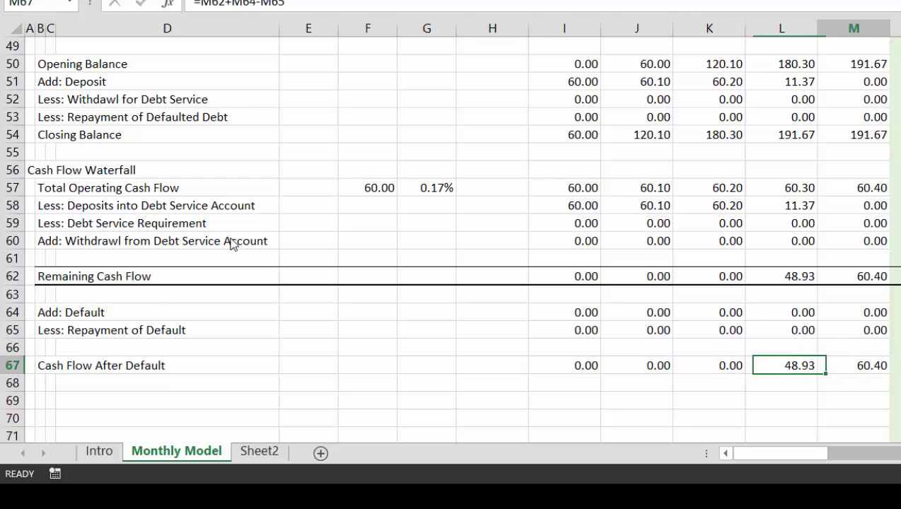
Examine the Cash Flow After Default row and the waterfall above it forward across the monthly columns to about column BH.
{"action": "key", "text": "Right"}
{"action": "key", "text": "Right"}
{"action": "key", "text": "Right"}
{"action": "key", "text": "Right"}
{"action": "key", "text": "Right"}
{"action": "key", "text": "Right"}
{"action": "key", "text": "Right"}
{"action": "key", "text": "Right"}
{"action": "key", "text": "Right"}
{"action": "key", "text": "Right"}
{"action": "key", "text": "Right"}
{"action": "key", "text": "Right"}
{"action": "key", "text": "Right"}
{"action": "key", "text": "Right"}
{"action": "key", "text": "Right"}
{"action": "key", "text": "Right"}
{"action": "key", "text": "Right"}
{"action": "key", "text": "Right"}
{"action": "key", "text": "Right"}
{"action": "key", "text": "Right"}
{"action": "key", "text": "Right"}
{"action": "key", "text": "Right"}
{"action": "key", "text": "Right"}
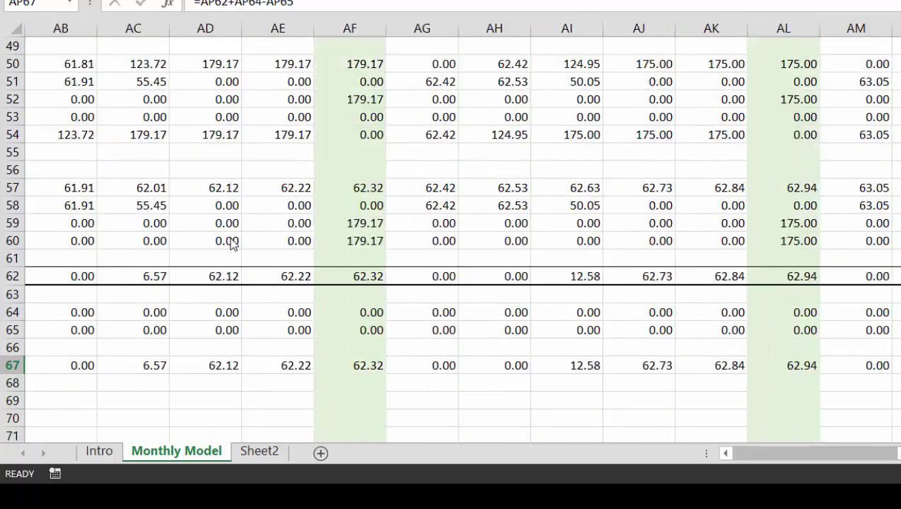
Review the Cash Flow After Default row backwards across the months to the row labels in the first column.
{"action": "key", "text": "Left"}
{"action": "key", "text": "Left"}
{"action": "key", "text": "Left"}
{"action": "key", "text": "Left"}
{"action": "key", "text": "Left"}
{"action": "key", "text": "Left"}
{"action": "key", "text": "Left"}
{"action": "key", "text": "Left"}
{"action": "key", "text": "Left"}
{"action": "key", "text": "Left"}
{"action": "key", "text": "Left"}
{"action": "key", "text": "Left"}
{"action": "key", "text": "Left"}
{"action": "key", "text": "Left"}
{"action": "key", "text": "Left"}
{"action": "key", "text": "Left"}
{"action": "key", "text": "Left"}
{"action": "key", "text": "Left"}
{"action": "key", "text": "Left"}
{"action": "key", "text": "Left"}
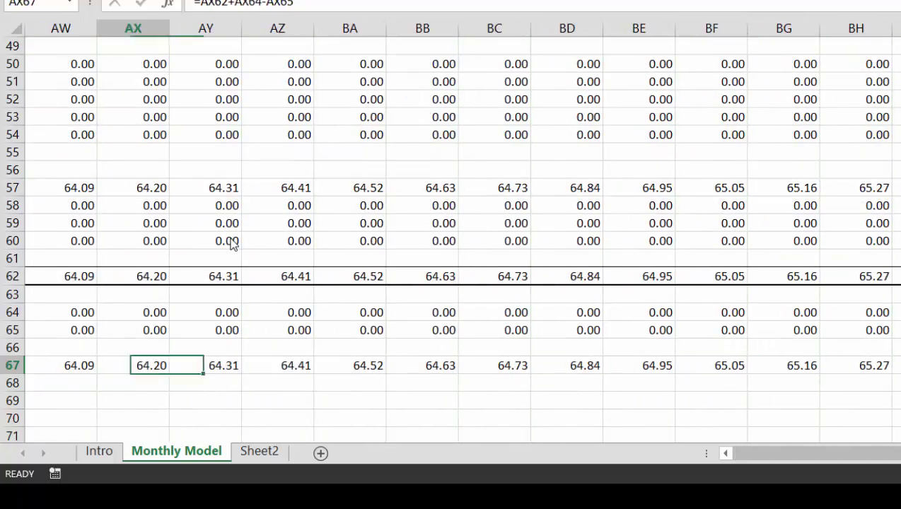
{"action": "key", "text": "Left"}
{"action": "key", "text": "Left"}
{"action": "key", "text": "Left"}
{"action": "key", "text": "Left"}
{"action": "key", "text": "Left"}
{"action": "key", "text": "Left"}
{"action": "key", "text": "Left"}
{"action": "key", "text": "Left"}
{"action": "key", "text": "Left"}
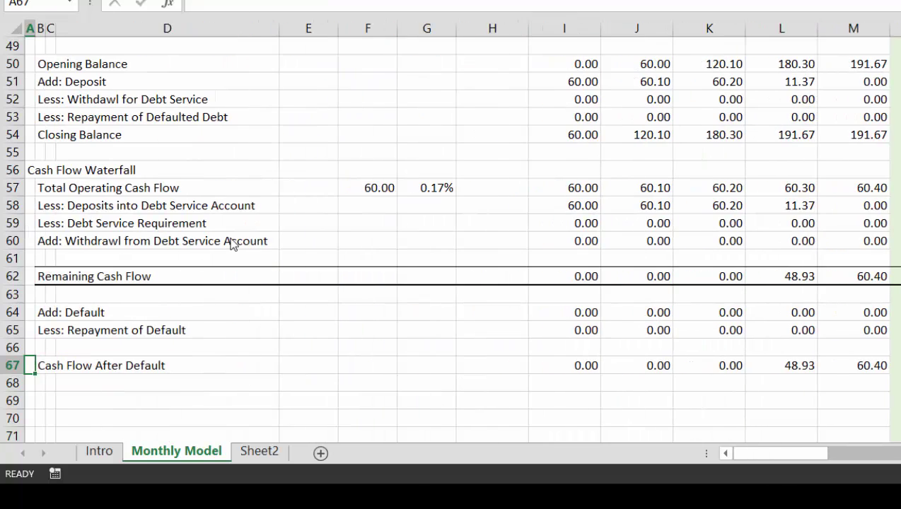
Review the model upwards from Cash Flow After Default through the Debt Service Account, Defaulted Debt and Debt Schedule to the Month row.
{"action": "key", "text": "Up"}
{"action": "key", "text": "Up"}
{"action": "key", "text": "Up"}
{"action": "key", "text": "Up"}
{"action": "key", "text": "Up"}
{"action": "key", "text": "Up"}
{"action": "key", "text": "Up"}
{"action": "key", "text": "Up"}
{"action": "key", "text": "Up"}
{"action": "key", "text": "Up"}
{"action": "key", "text": "Up"}
{"action": "key", "text": "Up"}
{"action": "key", "text": "Up"}
{"action": "key", "text": "Up"}
{"action": "key", "text": "Up"}
{"action": "key", "text": "Up"}
{"action": "key", "text": "Up"}
{"action": "key", "text": "Up"}
{"action": "key", "text": "Up"}
{"action": "key", "text": "Up"}
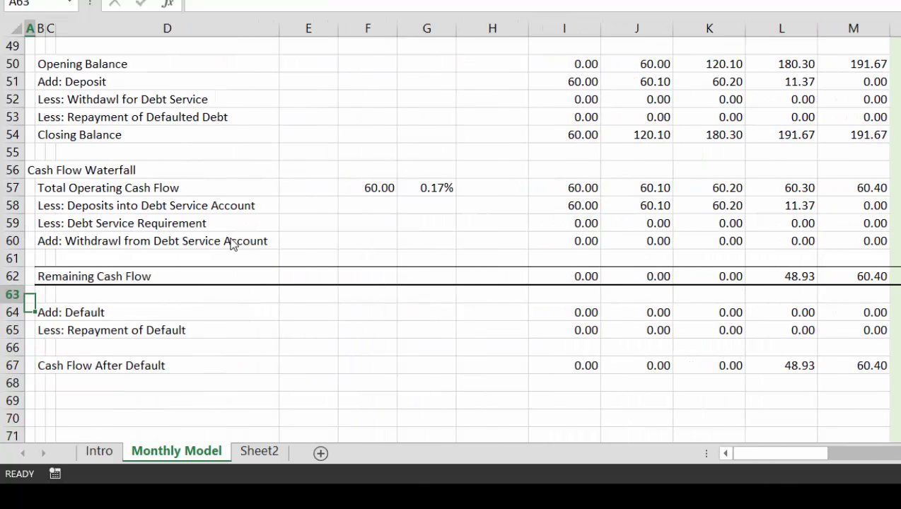
{"action": "key", "text": "Up"}
{"action": "key", "text": "Up"}
{"action": "key", "text": "Up"}
{"action": "key", "text": "Up"}
{"action": "key", "text": "Up"}
{"action": "key", "text": "Up"}
{"action": "key", "text": "Up"}
{"action": "key", "text": "Up"}
{"action": "key", "text": "Up"}
{"action": "key", "text": "Up"}
{"action": "key", "text": "Up"}
{"action": "key", "text": "Up"}
{"action": "key", "text": "Up"}
Examine the debt schedules and the Debt Service Account downwards through the Cash Flow Waterfall to the empty rows beneath it.
{"action": "key", "text": "Down"}
{"action": "key", "text": "Down"}
{"action": "key", "text": "Down"}
{"action": "key", "text": "Down"}
{"action": "key", "text": "Down"}
{"action": "key", "text": "Down"}
{"action": "key", "text": "Down"}
{"action": "key", "text": "Down"}
{"action": "key", "text": "Down"}
{"action": "key", "text": "Down"}
{"action": "key", "text": "Down"}
{"action": "key", "text": "Down"}
{"action": "key", "text": "Down"}
{"action": "key", "text": "Down"}
{"action": "key", "text": "Down"}
{"action": "key", "text": "Down"}
{"action": "key", "text": "Down"}
{"action": "key", "text": "Down"}
{"action": "key", "text": "Down"}
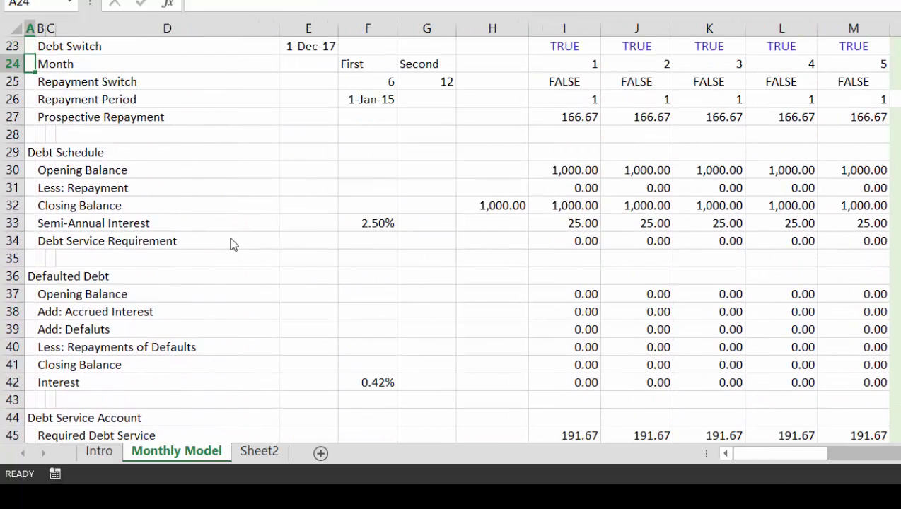
{"action": "key", "text": "Down"}
{"action": "key", "text": "Down"}
{"action": "key", "text": "Down"}
{"action": "key", "text": "Down"}
{"action": "key", "text": "Down"}
{"action": "key", "text": "Down"}
{"action": "key", "text": "Down"}
{"action": "key", "text": "Down"}
{"action": "key", "text": "Down"}
{"action": "key", "text": "Down"}
{"action": "key", "text": "Down"}
{"action": "key", "text": "Down"}
{"action": "key", "text": "Down"}
{"action": "key", "text": "Down"}
{"action": "key", "text": "Down"}
{"action": "key", "text": "Down"}
{"action": "key", "text": "Down"}
{"action": "key", "text": "Down"}
{"action": "key", "text": "Down"}
{"action": "key", "text": "Down"}
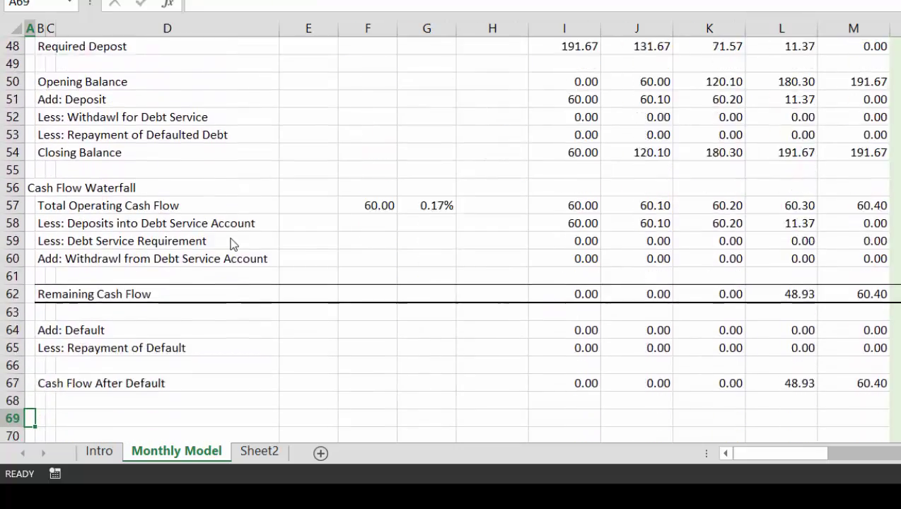
Review the end of the Cash Flow Waterfall upwards from the empty rows below Cash Flow After Default.
{"action": "key", "text": "Up"}
{"action": "key", "text": "Up"}
{"action": "key", "text": "Up"}
{"action": "key", "text": "Up"}
{"action": "key", "text": "Up"}
{"action": "key", "text": "Up"}
{"action": "key", "text": "Up"}
{"action": "key", "text": "Up"}
{"action": "key", "text": "Up"}
{"action": "key", "text": "Up"}
{"action": "key", "text": "Up"}
{"action": "key", "text": "Up"}
{"action": "key", "text": "Up"}
{"action": "key", "text": "Up"}
{"action": "key", "text": "Up"}
{"action": "key", "text": "Up"}
{"action": "key", "text": "Up"}
{"action": "key", "text": "Up"}
{"action": "key", "text": "Up"}
{"action": "key", "text": "Up"}
{"action": "key", "text": "Up"}
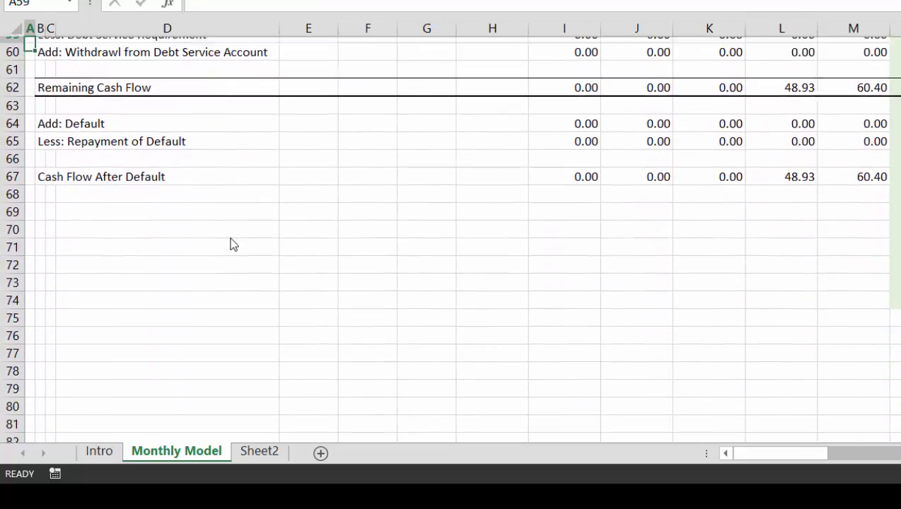
Review the monthly model upwards from the Cash Flow Waterfall to the issue, repayment and cash flow assumptions in the first rows.
{"action": "key", "text": "Up"}
{"action": "key", "text": "Up"}
{"action": "key", "text": "Up"}
{"action": "key", "text": "Up"}
{"action": "key", "text": "Up"}
{"action": "key", "text": "Up"}
{"action": "key", "text": "Up"}
{"action": "key", "text": "Up"}
{"action": "key", "text": "Up"}
{"action": "key", "text": "Up"}
{"action": "key", "text": "Up"}
{"action": "key", "text": "Up"}
{"action": "key", "text": "Up"}
{"action": "key", "text": "Up"}
{"action": "key", "text": "Up"}
{"action": "key", "text": "Up"}
{"action": "key", "text": "Up"}
{"action": "key", "text": "Up"}
{"action": "key", "text": "Up"}
{"action": "key", "text": "Up"}
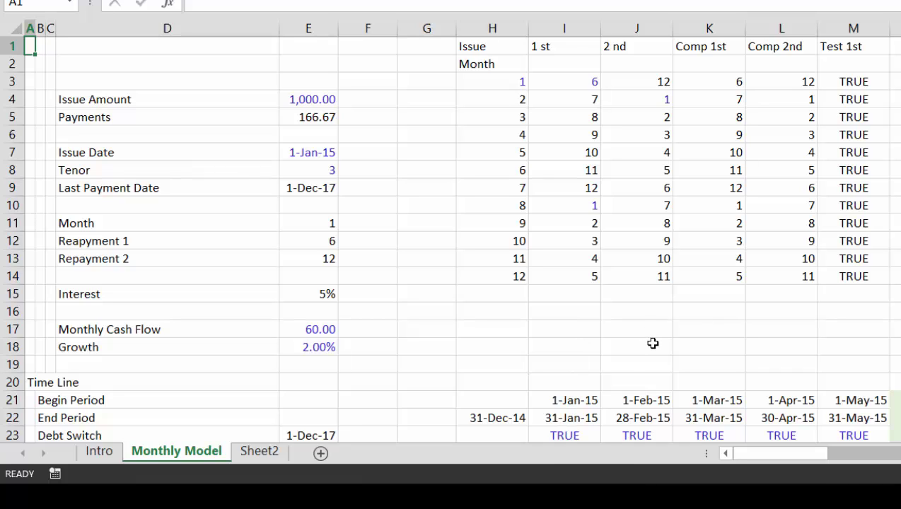
{"action": "key", "text": "F9"}
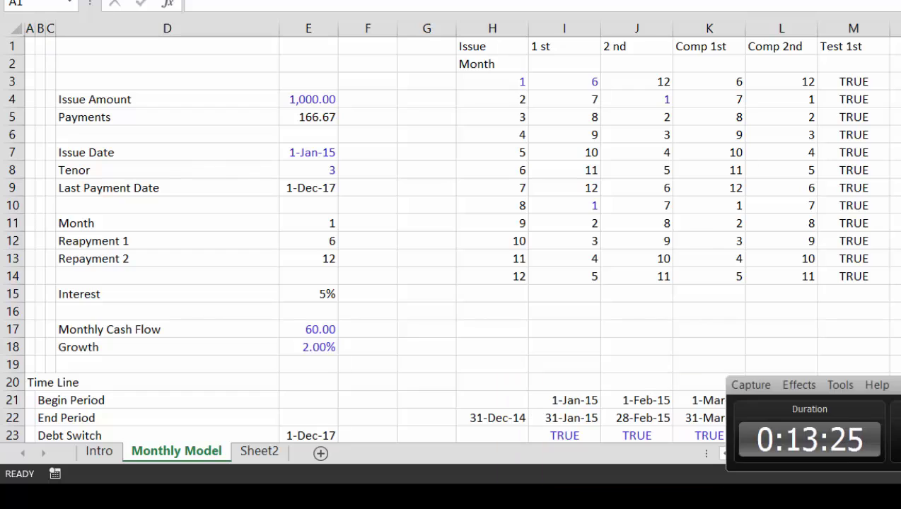